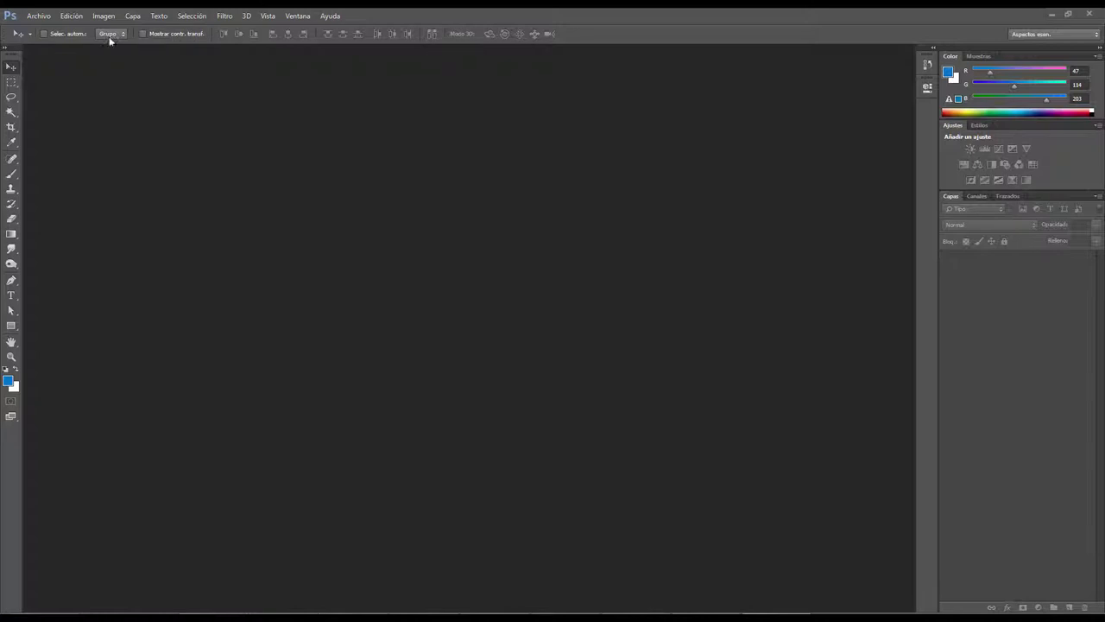
- Try the Lasso and Brush tools, then return to the Move tool
left_click(11, 100)
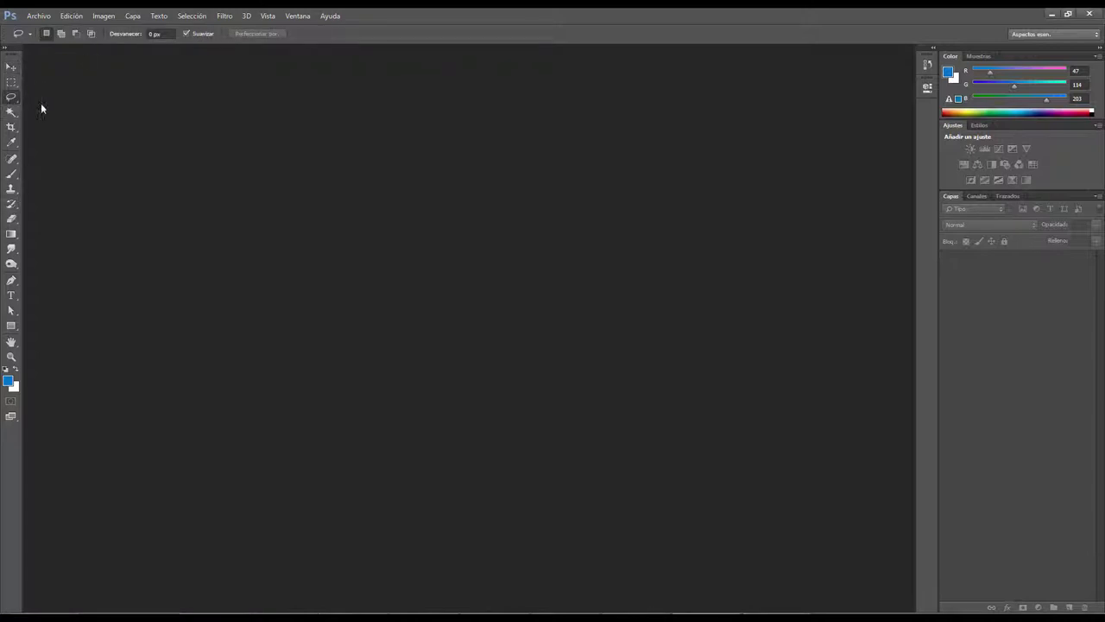
left_click(11, 174)
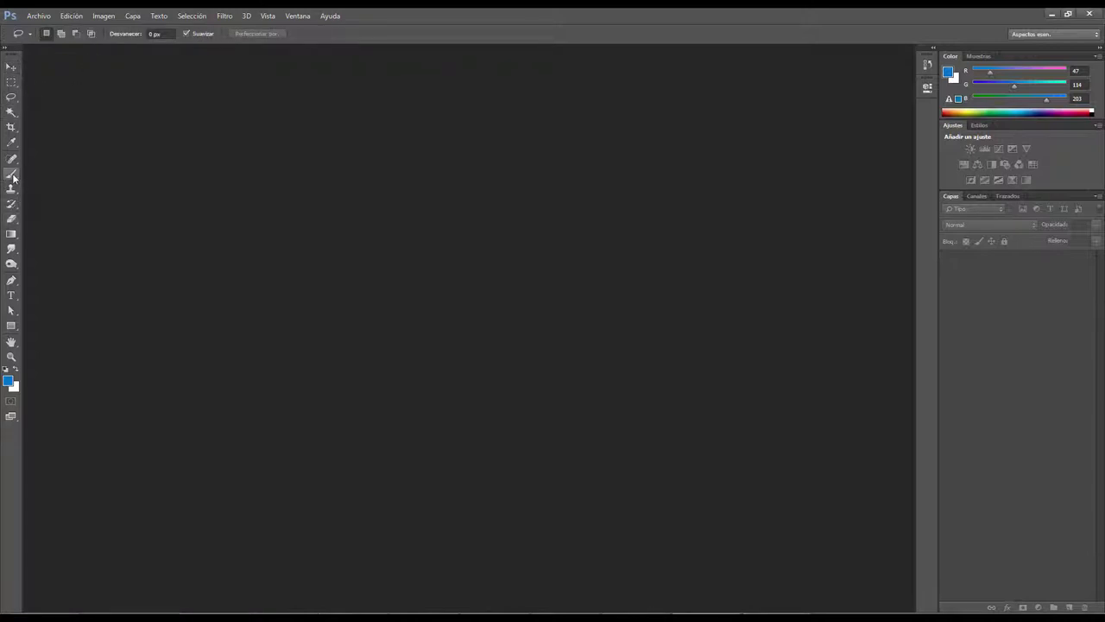
left_click(12, 67)
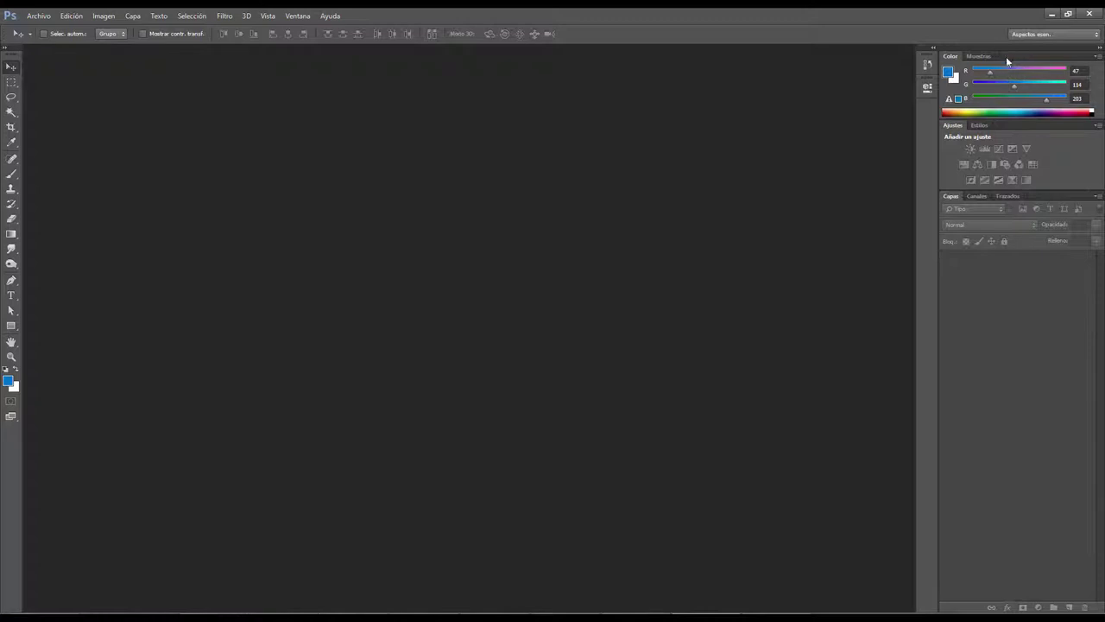
- Preview the Pintura and Tipografía workspaces, then return to Aspectos esenciales
left_click(1063, 37)
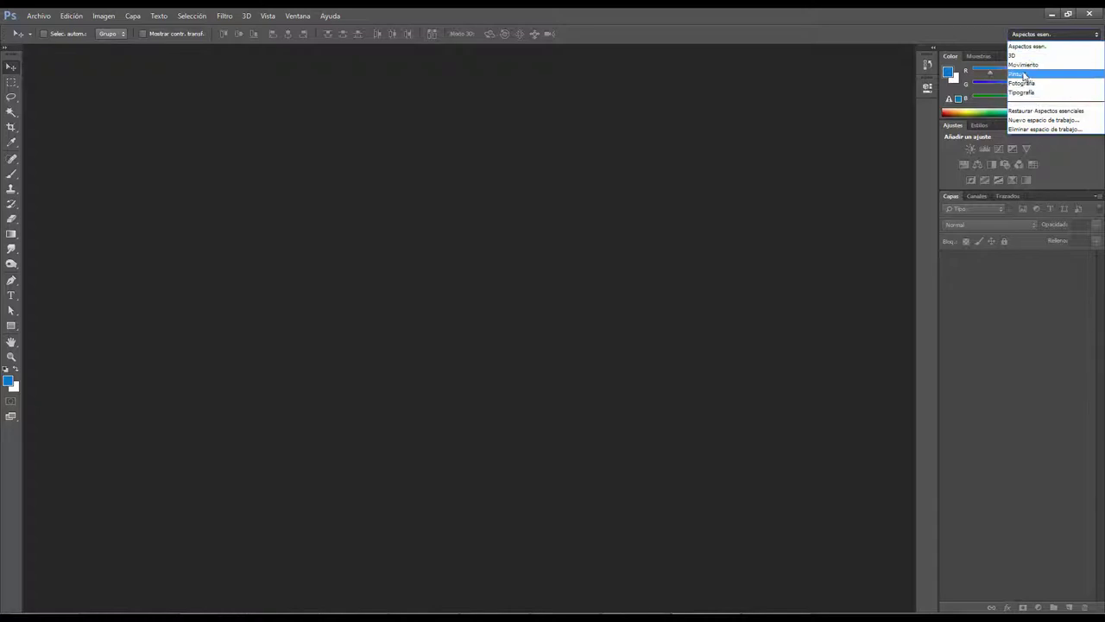
left_click(1027, 74)
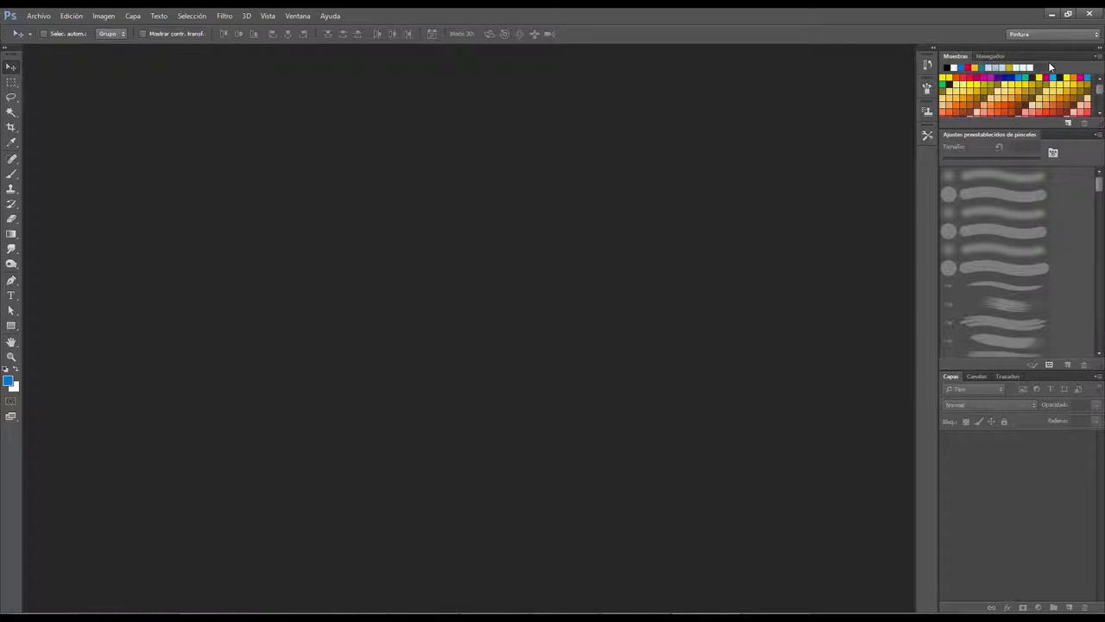
left_click(1041, 35)
left_click(1036, 93)
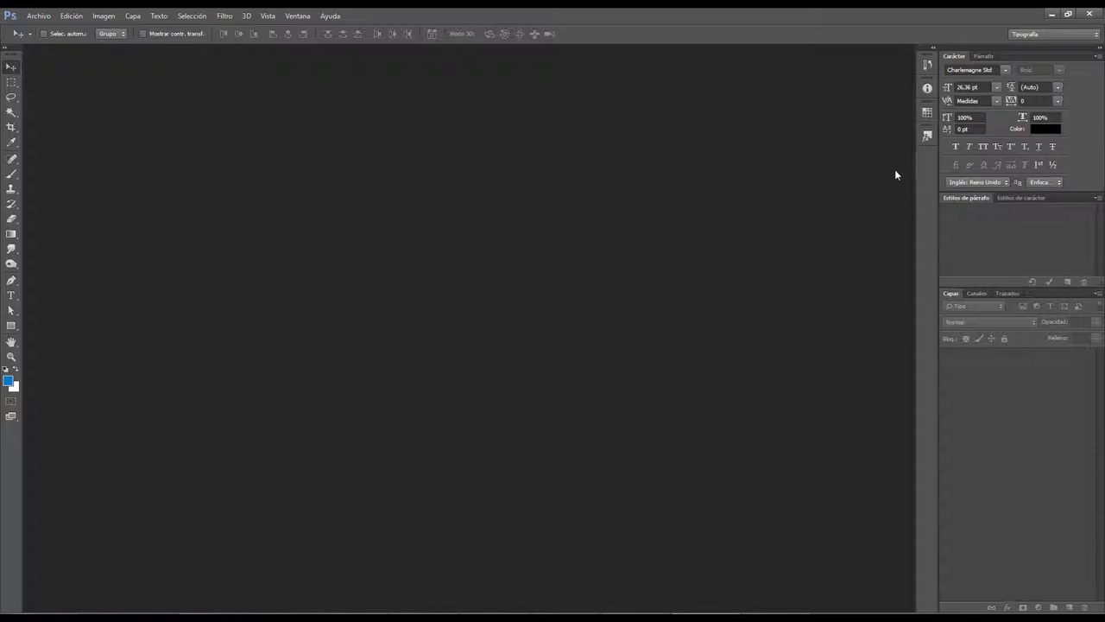
left_click(1053, 34)
left_click(1040, 47)
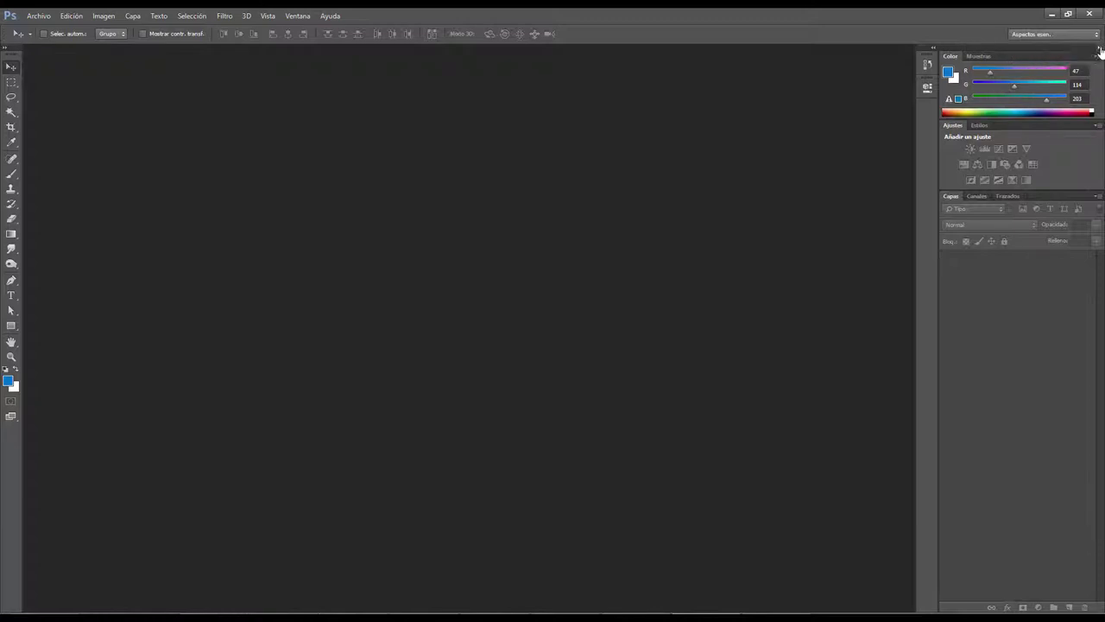
- Collapse and re-expand the side panels and the Ajustes panel
left_click(1099, 49)
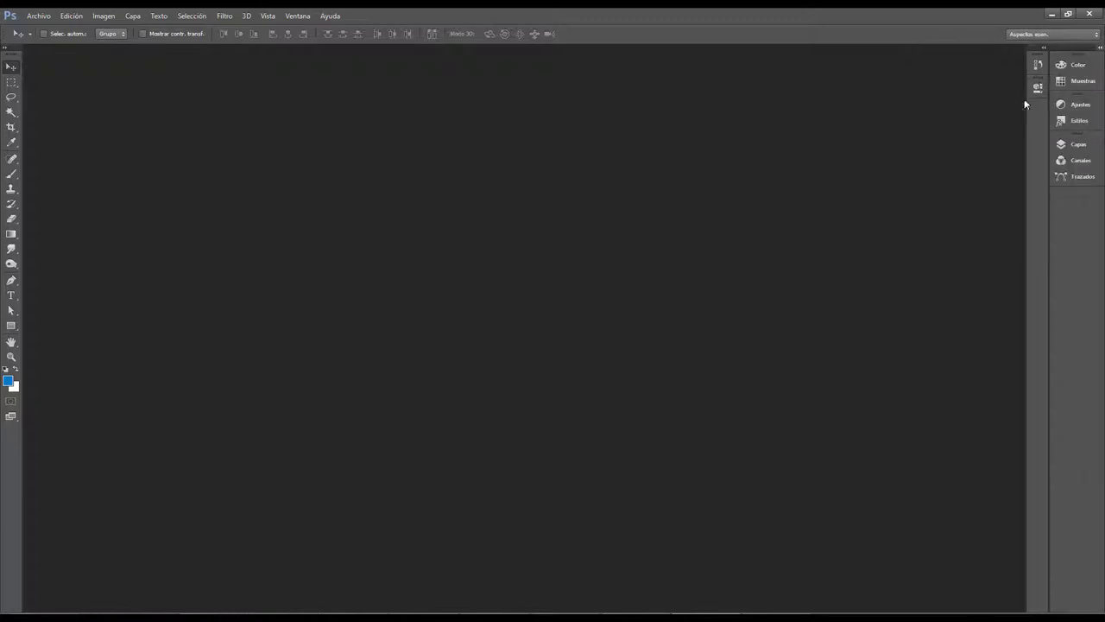
left_click(1100, 48)
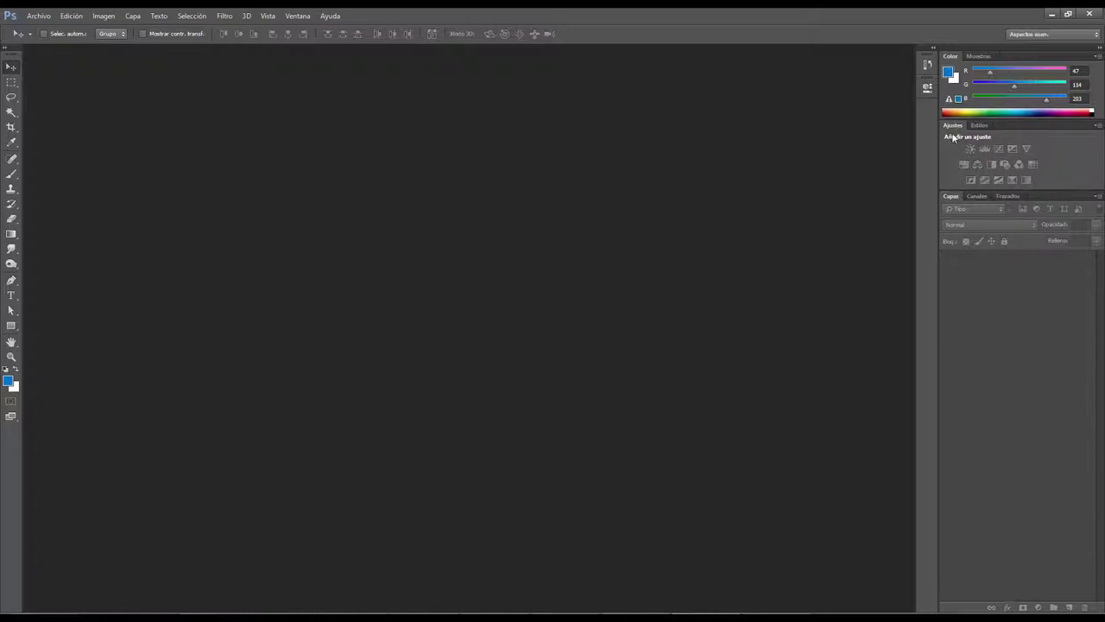
double_click(953, 126)
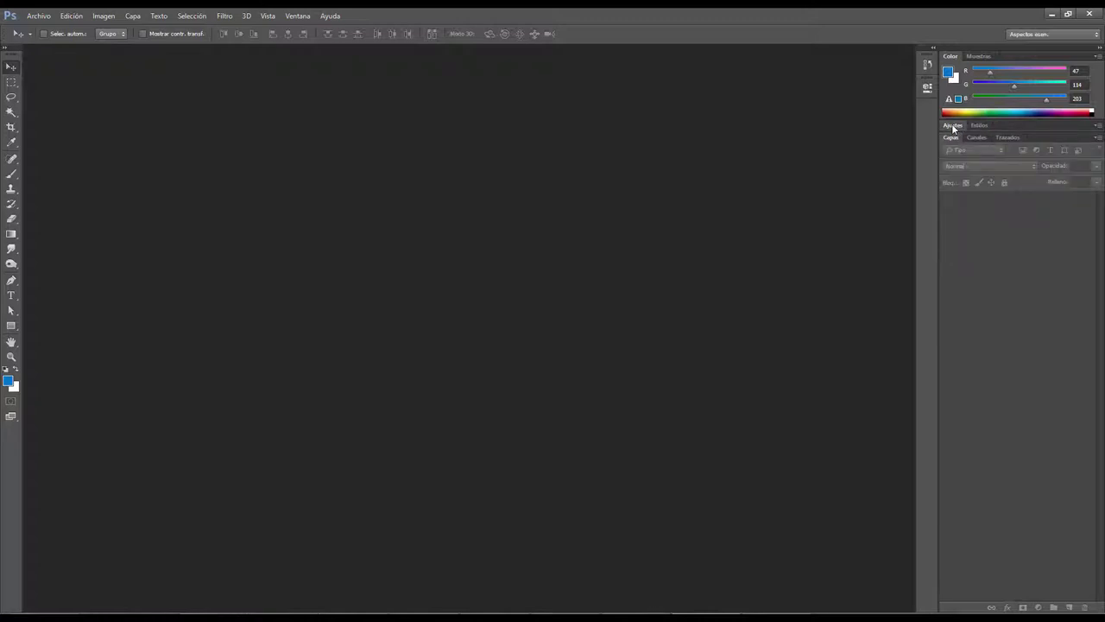
double_click(953, 126)
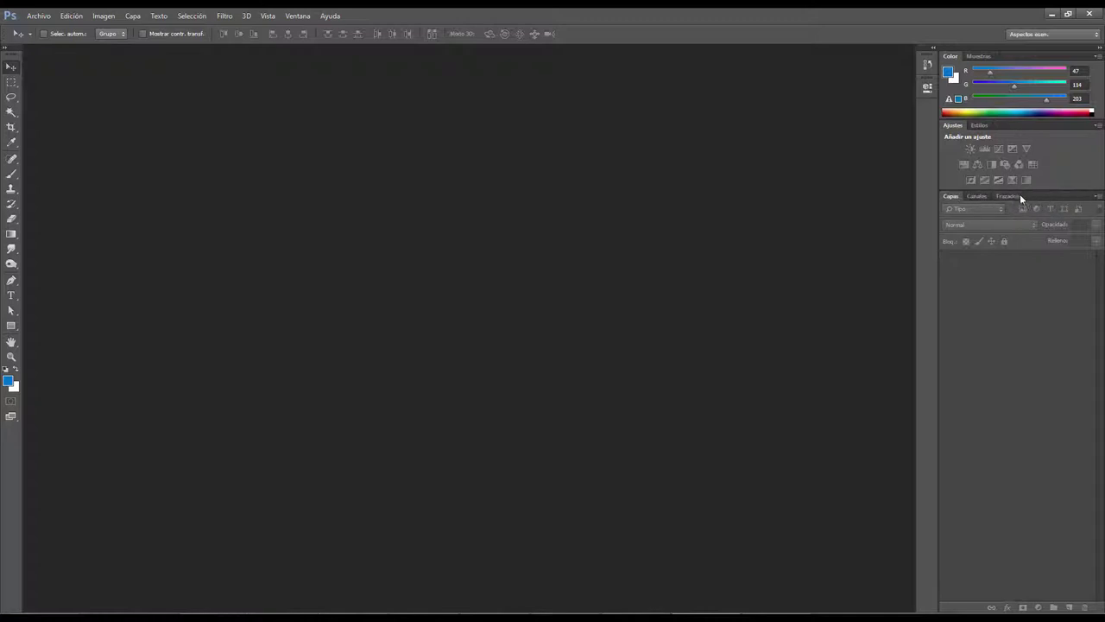
- Float the Capas panel around the workspace, then dock it back below Ajustes
left_click_drag(1048, 194, 731, 106)
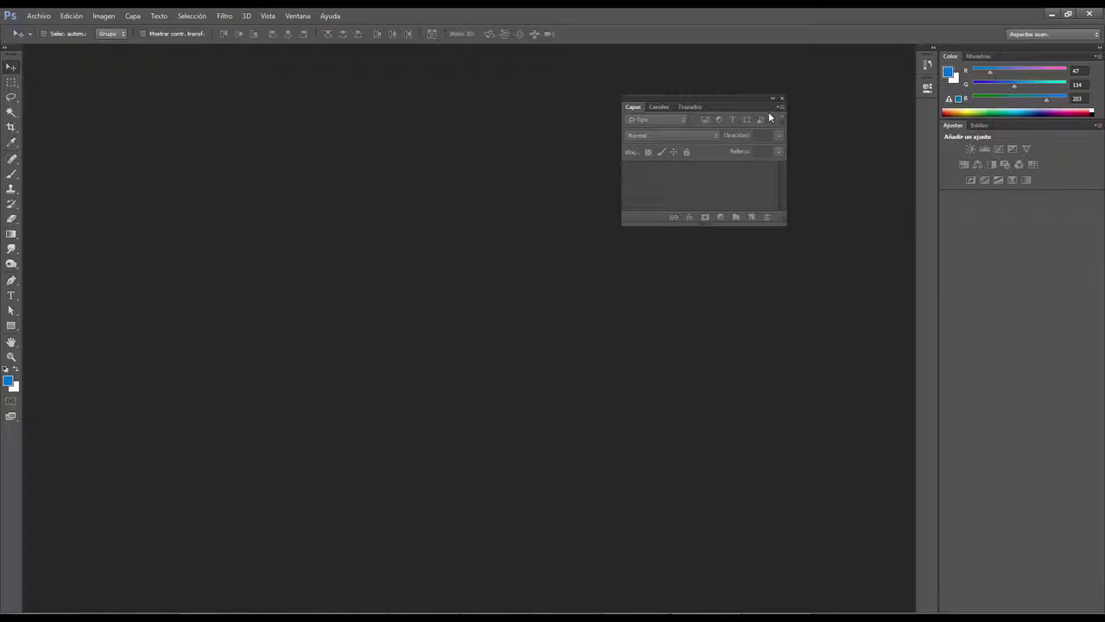
mouse_move(726, 97)
left_mouse_down()
mouse_move(518, 81)
mouse_move(735, 93)
mouse_move(265, 101)
mouse_move(146, 82)
mouse_move(452, 128)
mouse_move(843, 58)
left_mouse_up()
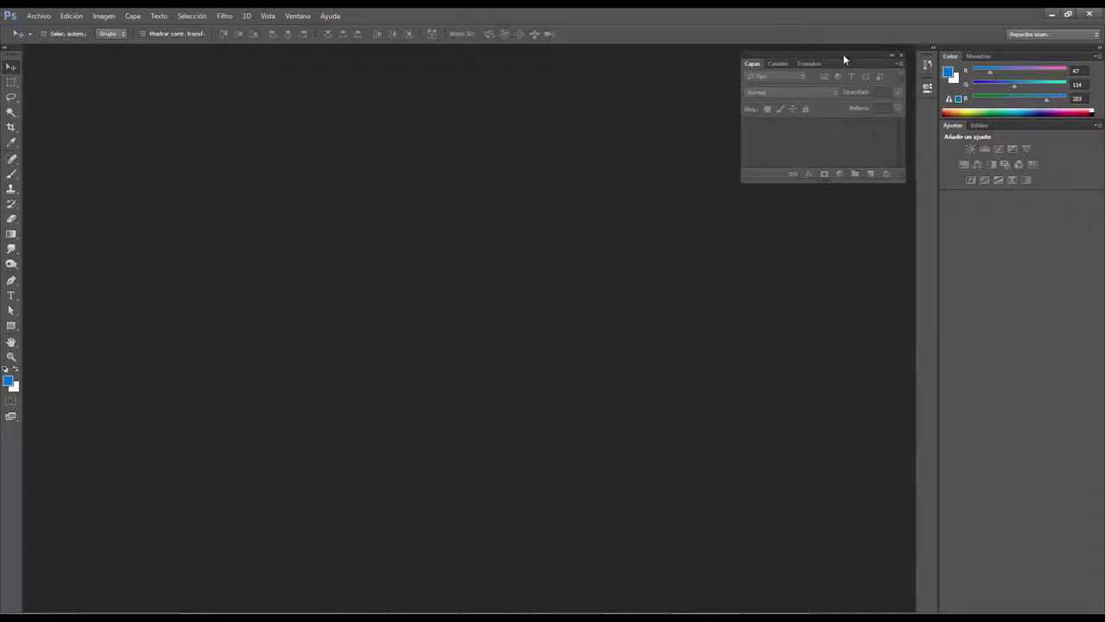
left_click_drag(844, 59, 727, 118)
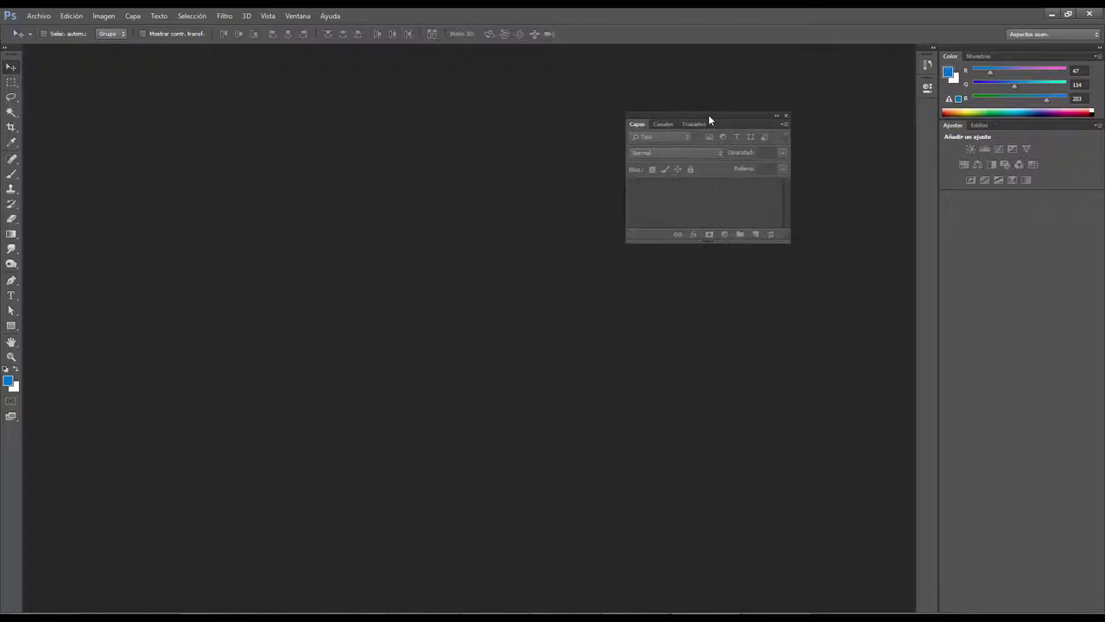
mouse_move(679, 121)
left_mouse_down()
mouse_move(693, 177)
mouse_move(751, 233)
mouse_move(800, 257)
mouse_move(839, 208)
mouse_move(834, 193)
mouse_move(736, 234)
mouse_move(903, 232)
mouse_move(829, 225)
mouse_move(913, 221)
left_mouse_up()
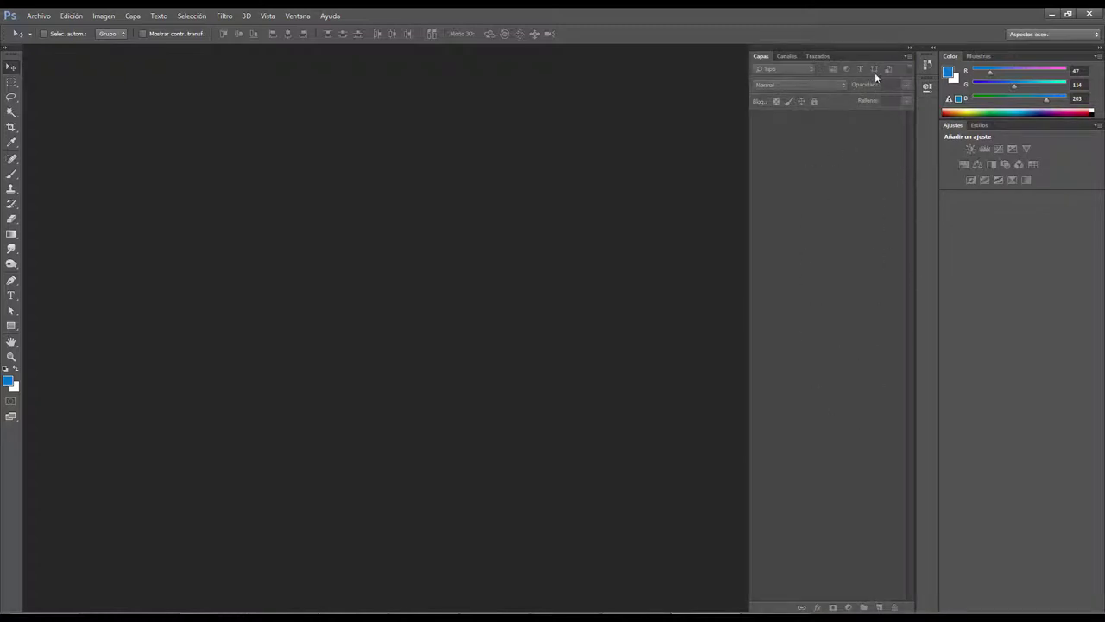
left_click_drag(870, 56, 718, 154)
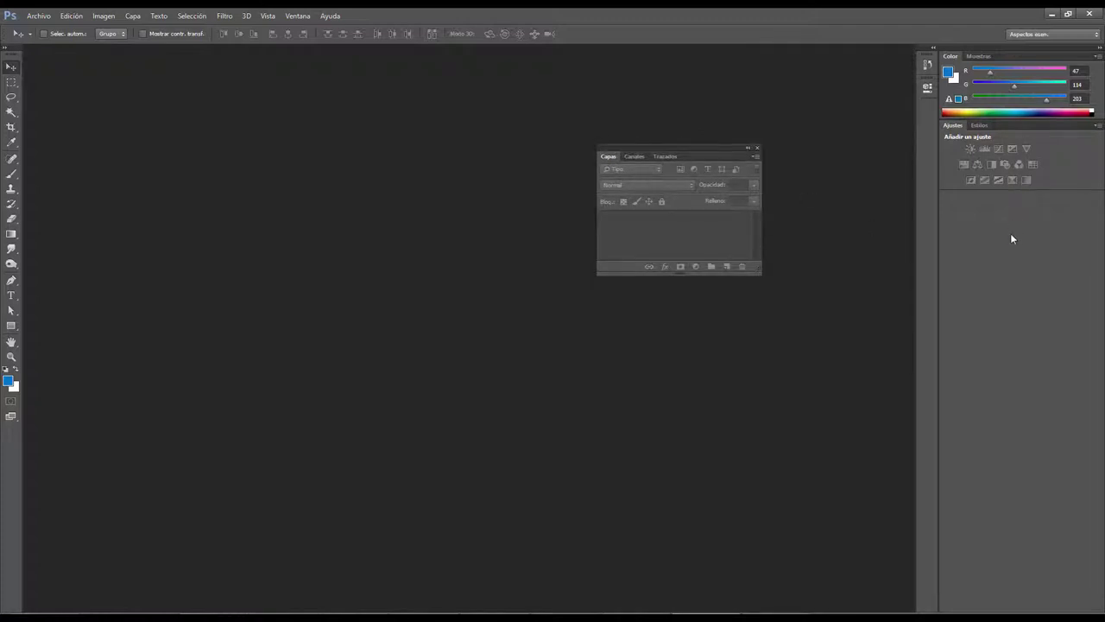
left_click_drag(696, 148, 1043, 199)
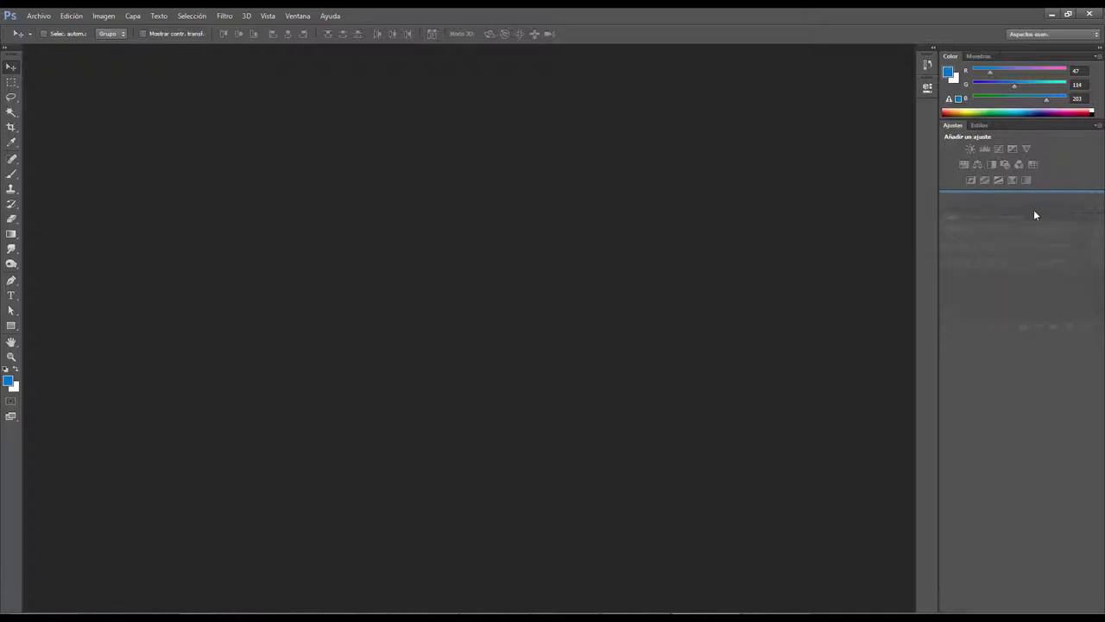
left_click_drag(1043, 200, 1039, 197)
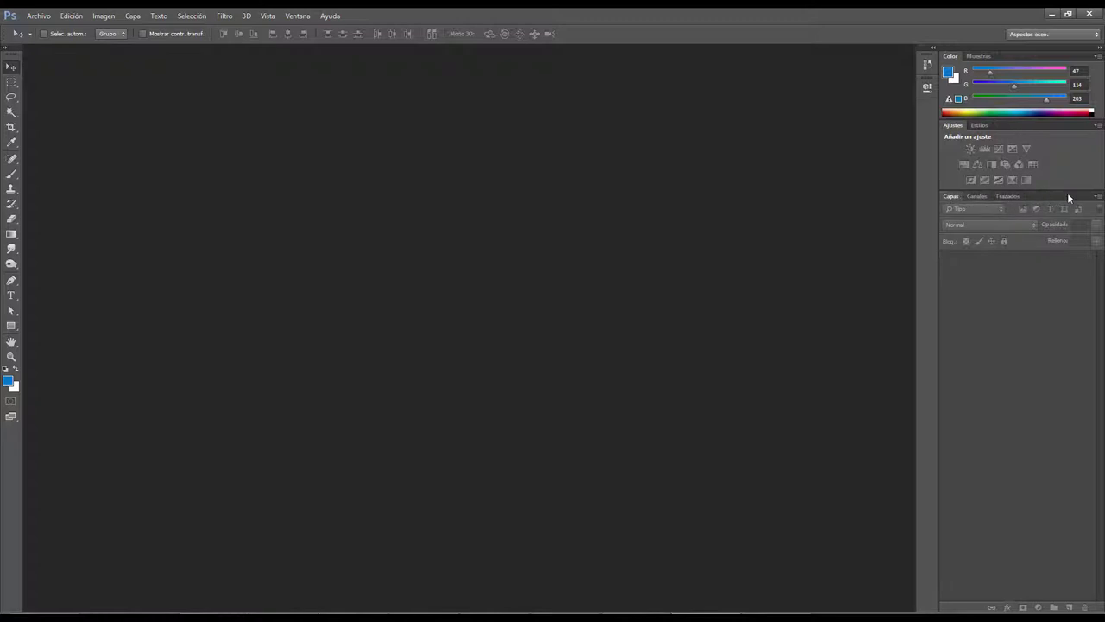
- Detach Capas and dock it as its own group above Canales/Trazados
left_click_drag(947, 196, 596, 106)
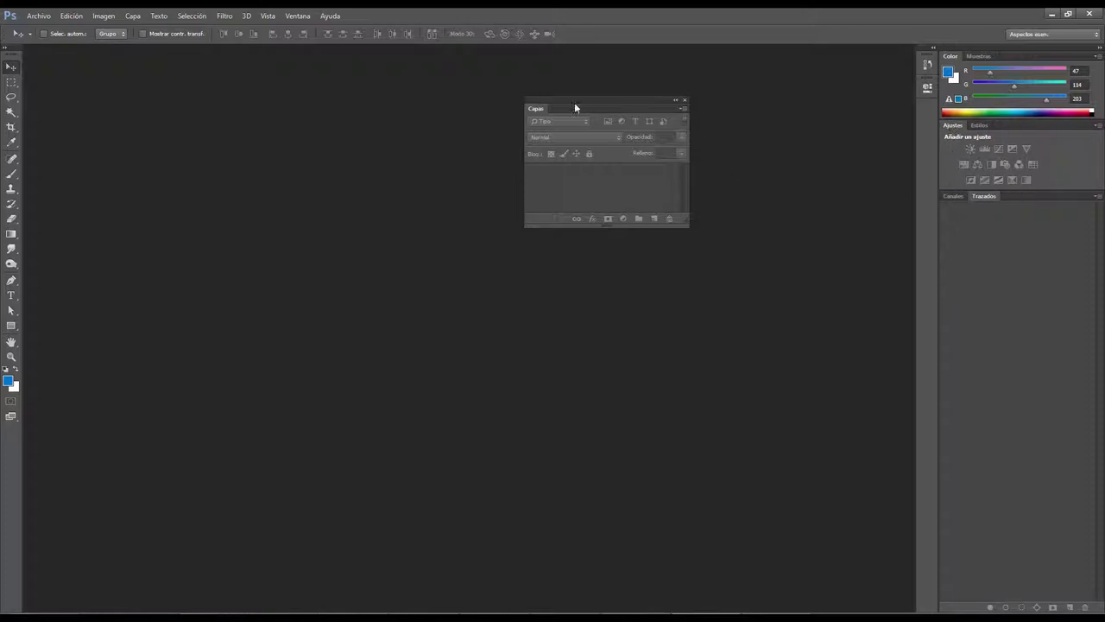
mouse_move(560, 99)
left_mouse_down()
mouse_move(628, 174)
mouse_move(708, 233)
mouse_move(988, 189)
left_mouse_up()
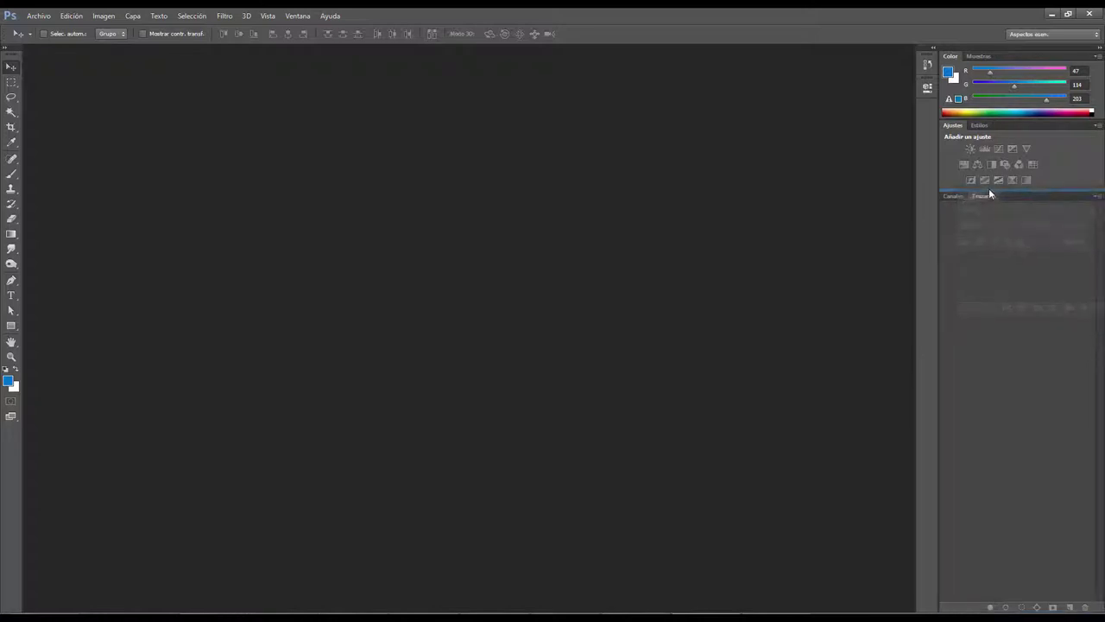
mouse_move(988, 190)
left_mouse_down()
mouse_move(983, 220)
mouse_move(988, 201)
mouse_move(1017, 199)
left_mouse_up()
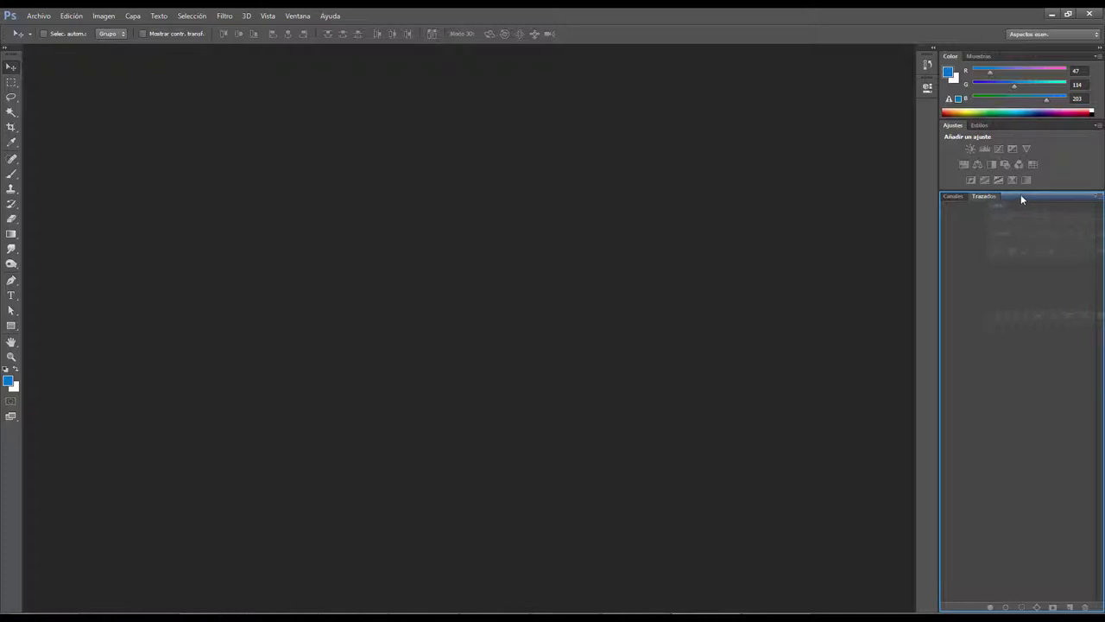
left_click_drag(1021, 198, 997, 193)
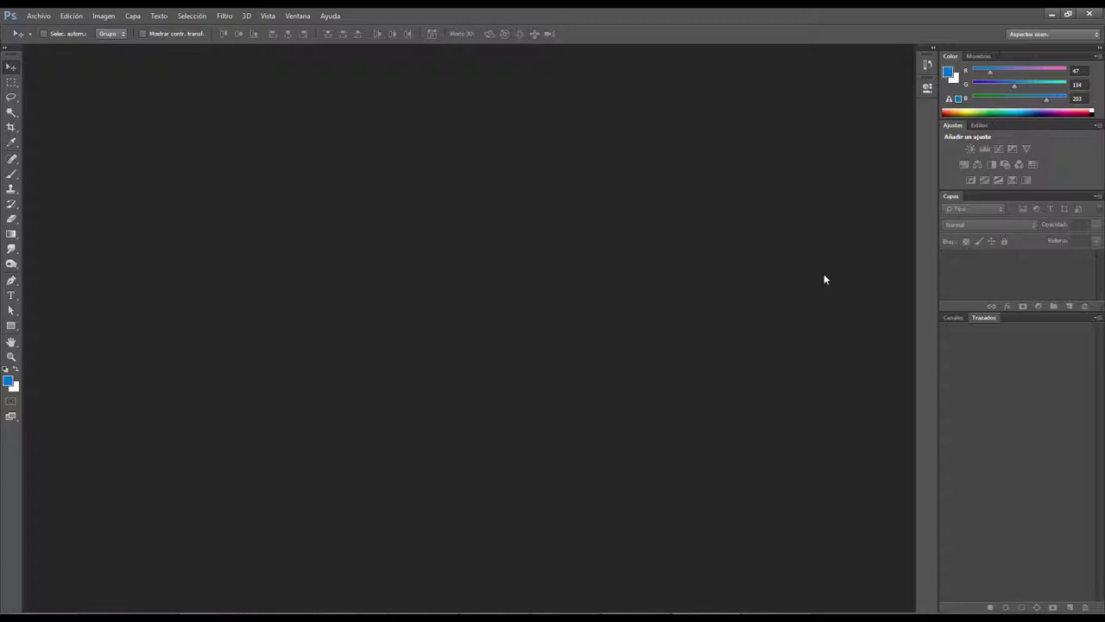
- Close the Capas panel using Cerrar in its panel menu
left_click(950, 197)
left_click(1098, 196)
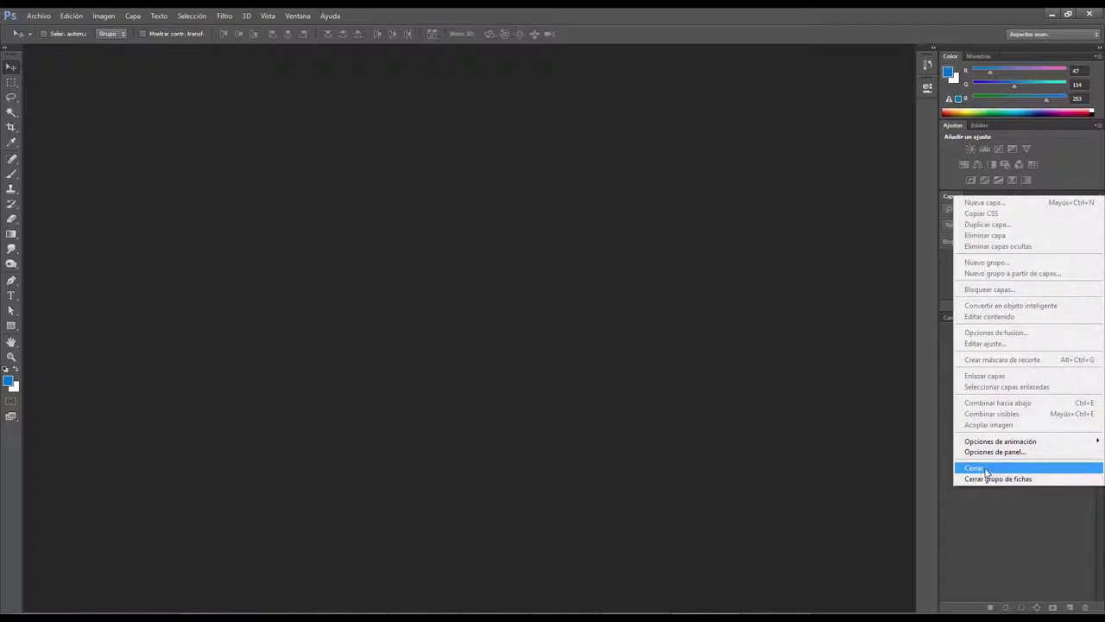
left_click(985, 471)
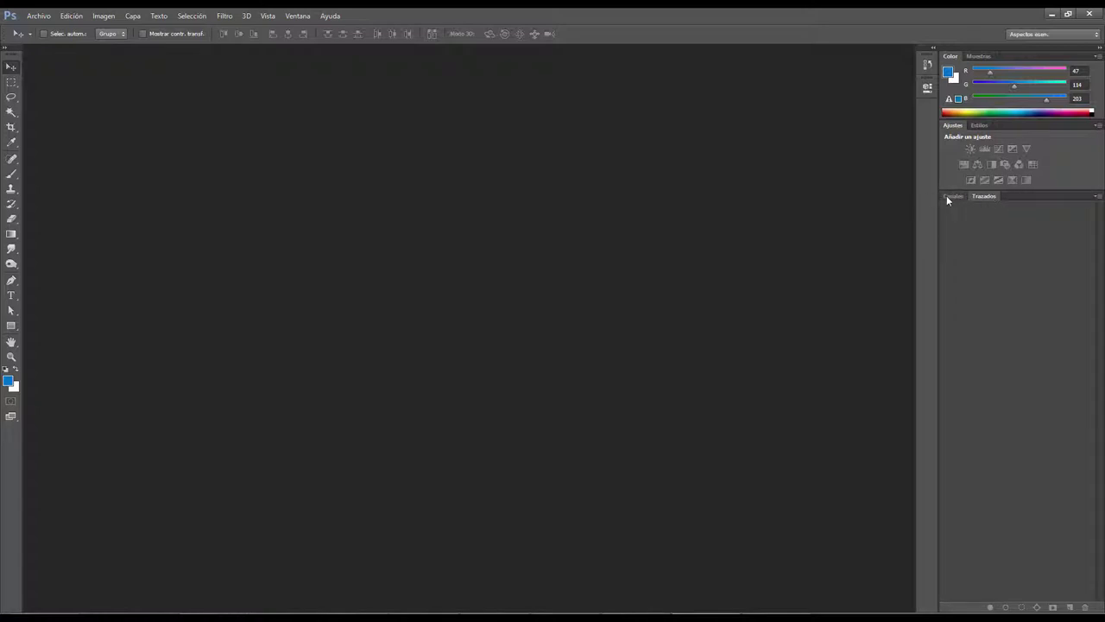
- Open and dismiss the Trazados panel menu, then open the Ventana menu
left_click(1096, 196)
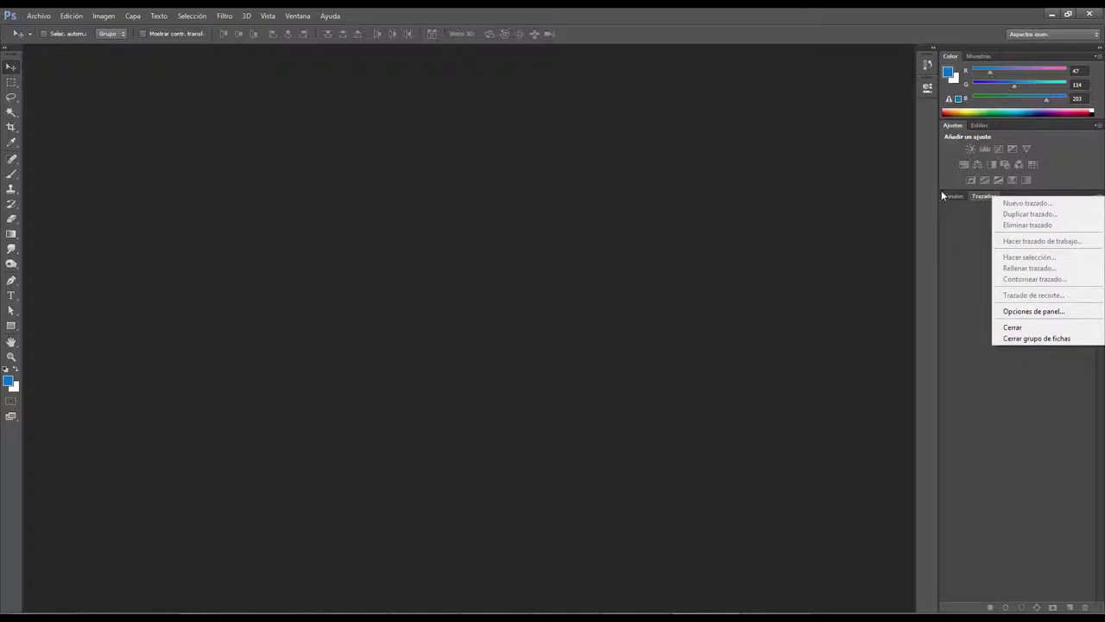
left_click(801, 183)
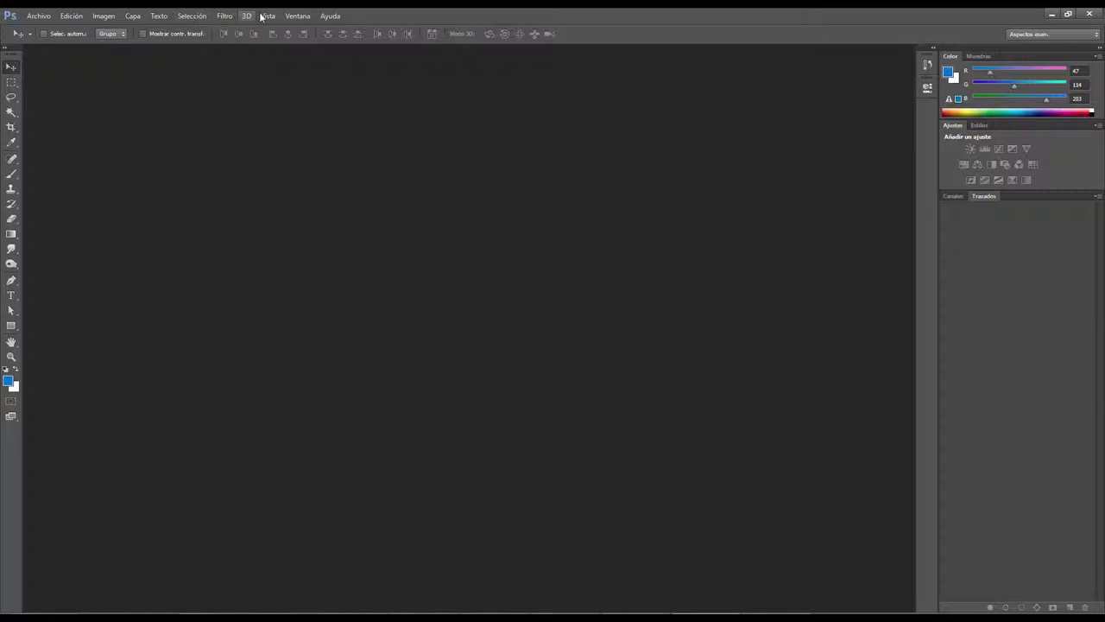
left_click(296, 18)
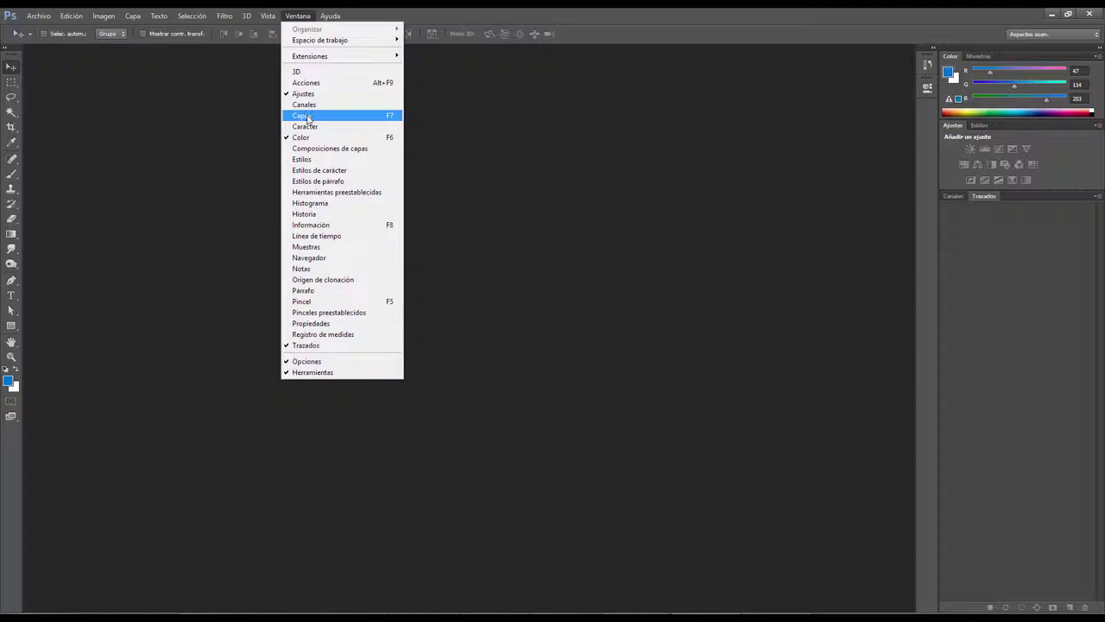
- Reopen Capas from the Ventana menu and drag it out as a floating panel
left_click(302, 115)
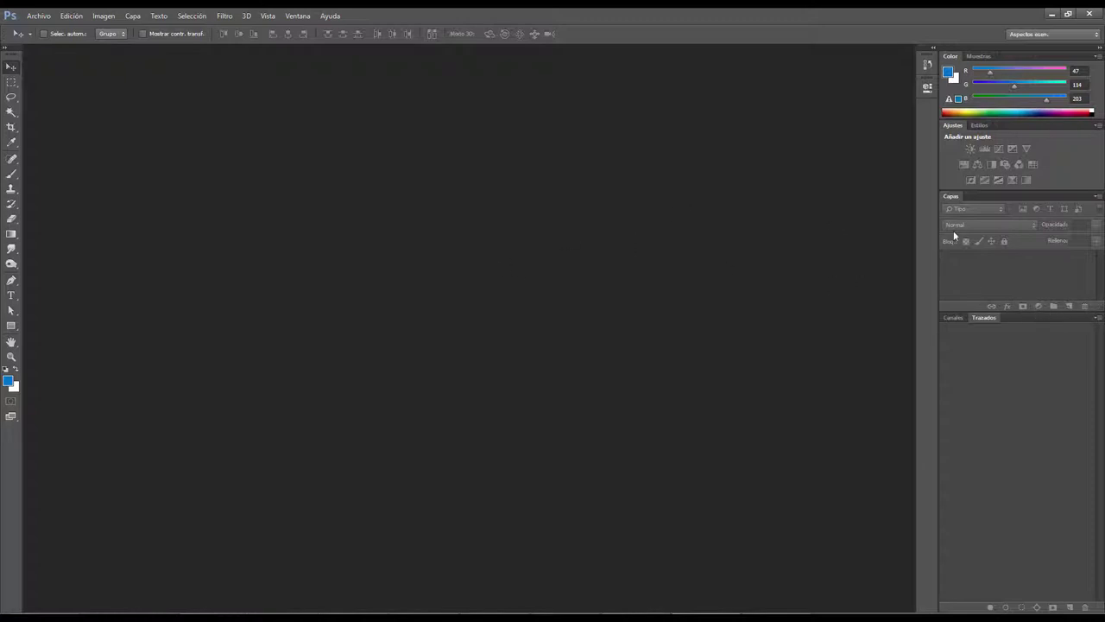
left_click_drag(951, 197, 753, 68)
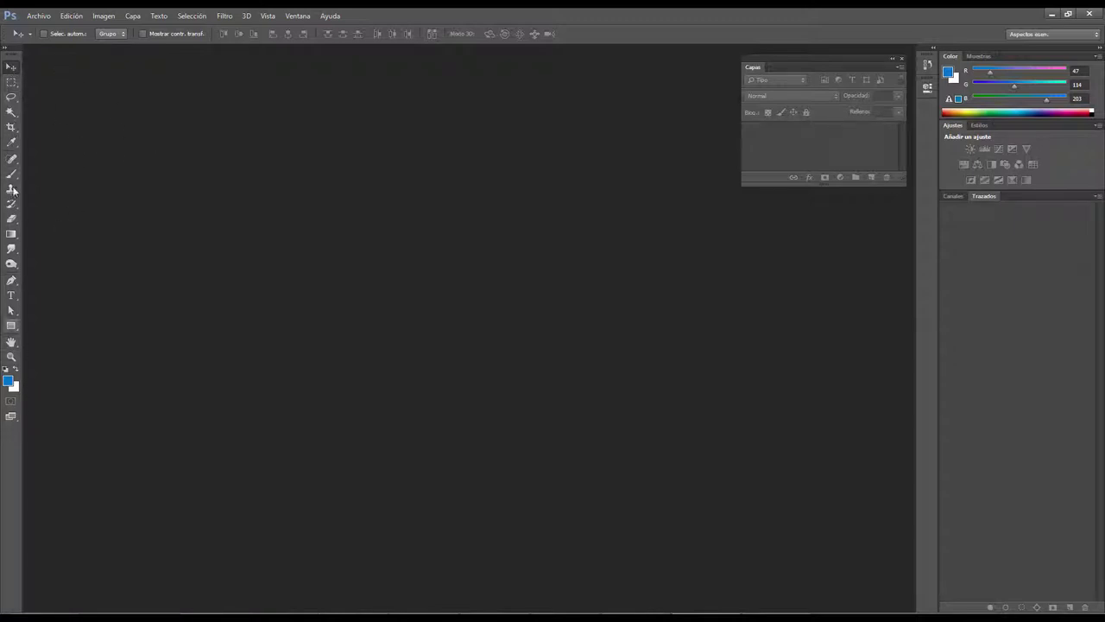
- Toggle the tools panel between one and two columns, float it, then close it
left_click(7, 49)
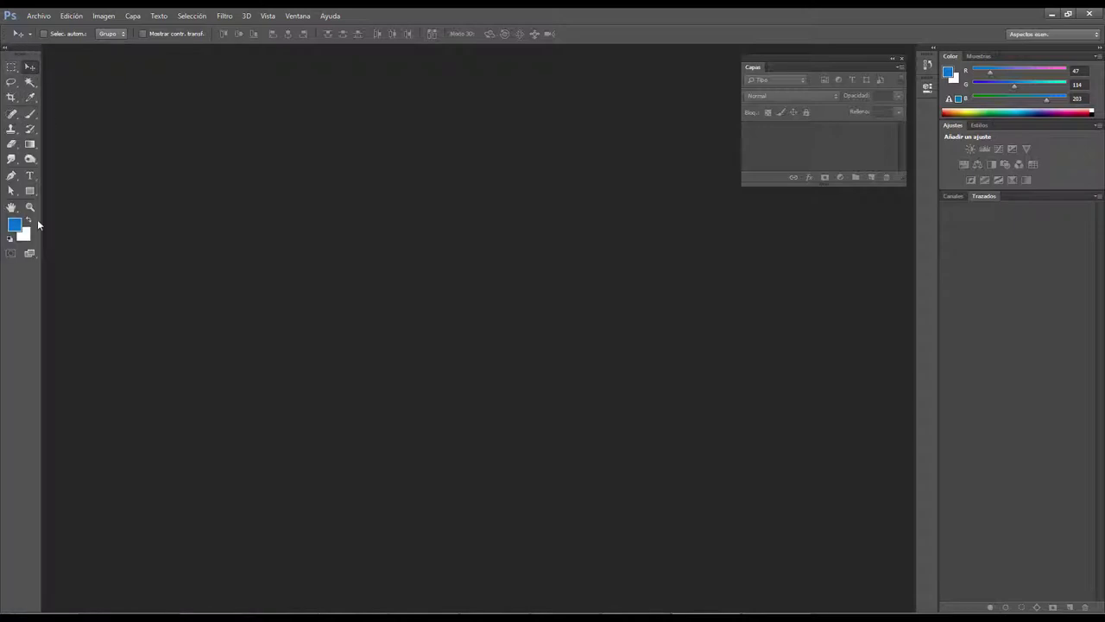
left_click(31, 82)
left_click(6, 49)
left_click_drag(12, 63, 353, 126)
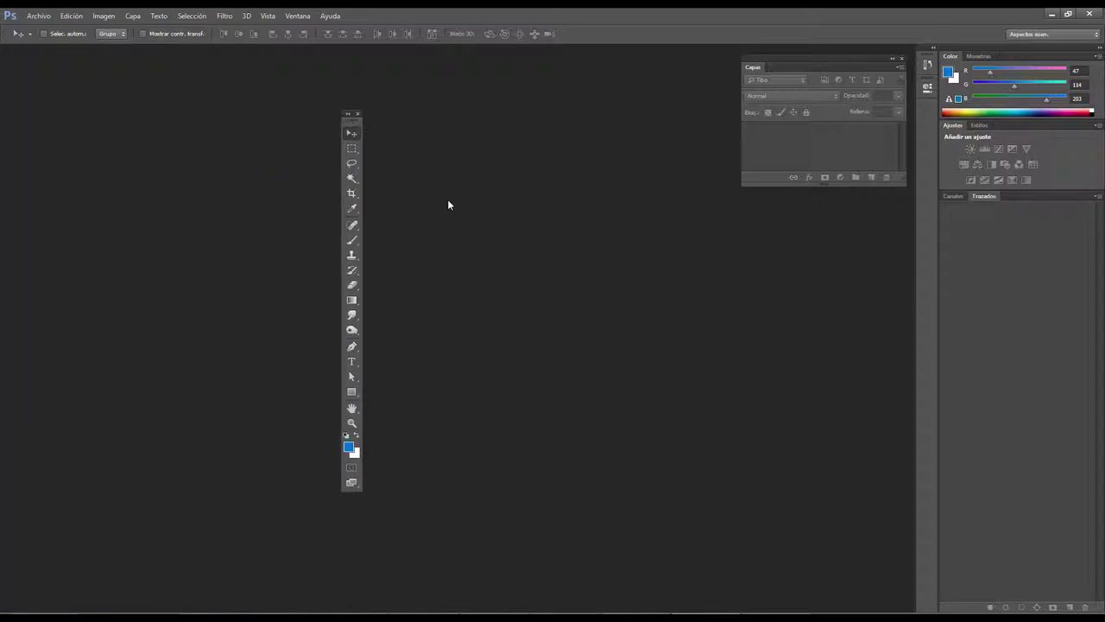
left_click(348, 114)
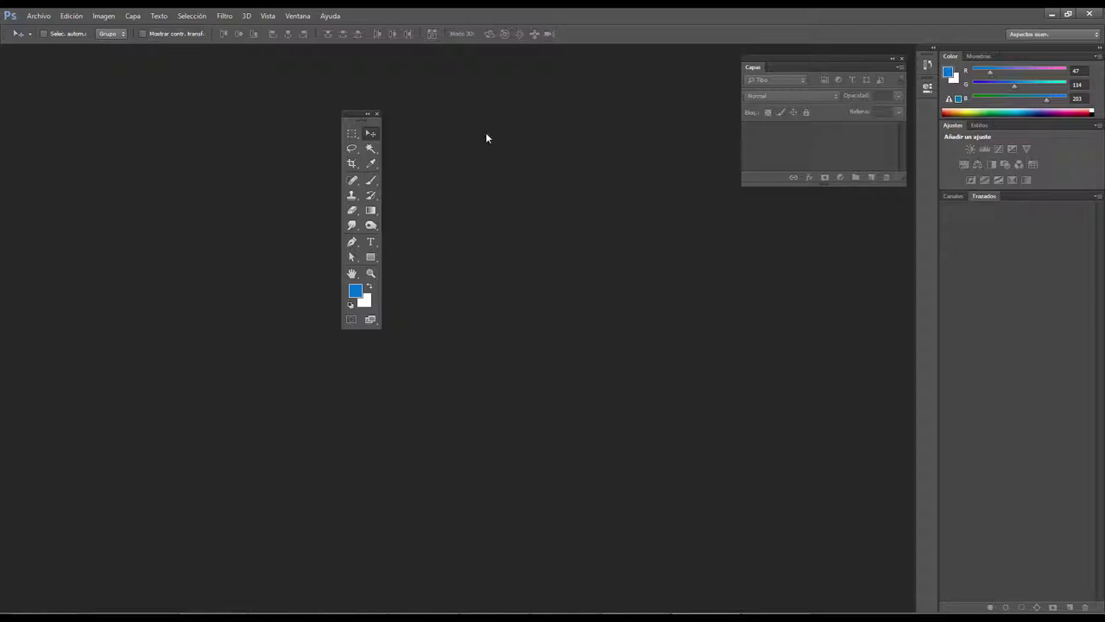
left_click(376, 114)
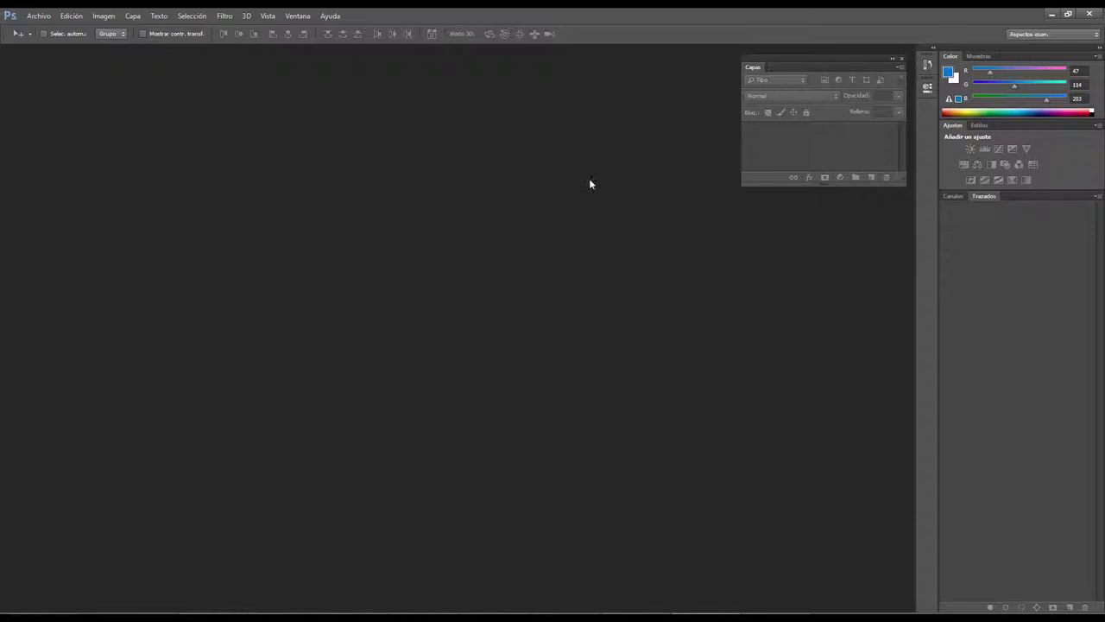
left_click(297, 16)
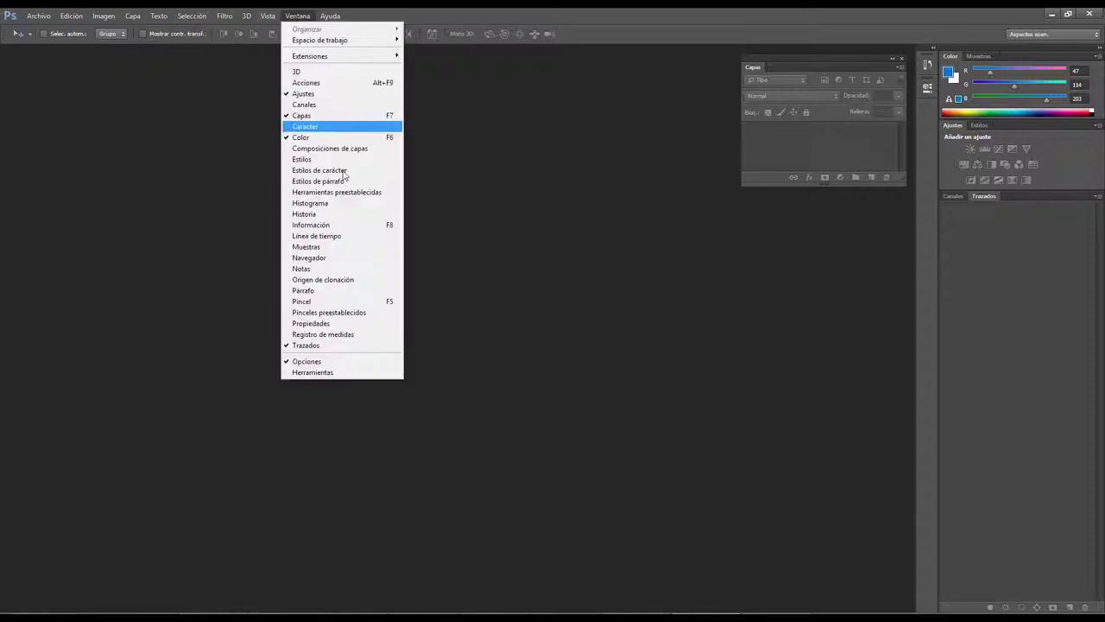
- Reopen the tools, float the tools and Canales panels, then reset Aspectos esenciales
left_click(328, 375)
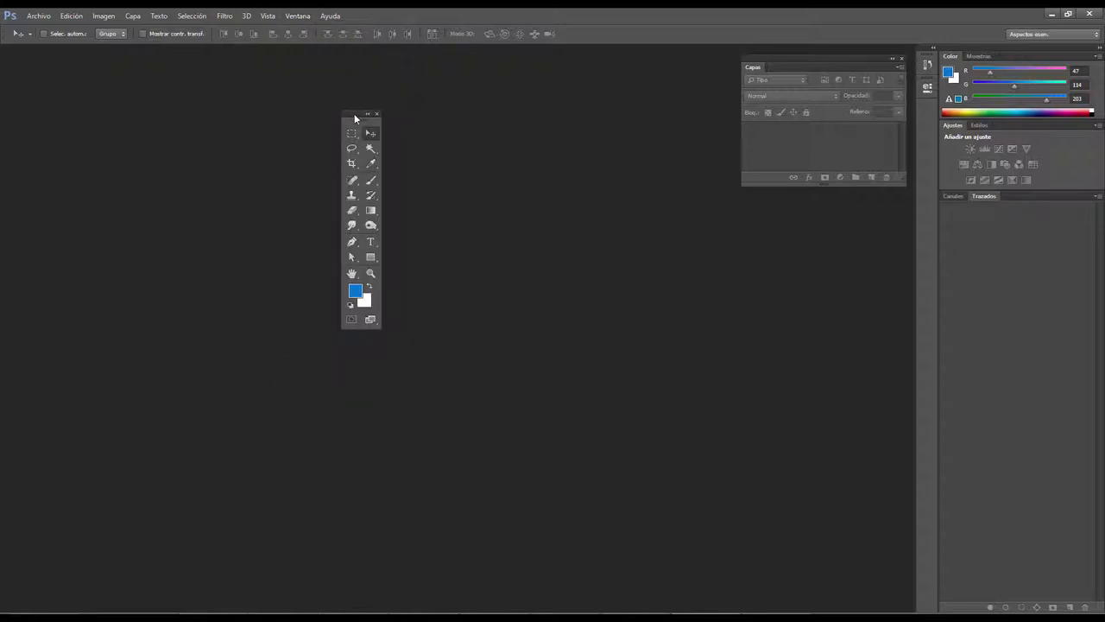
left_click_drag(354, 118, 133, 97)
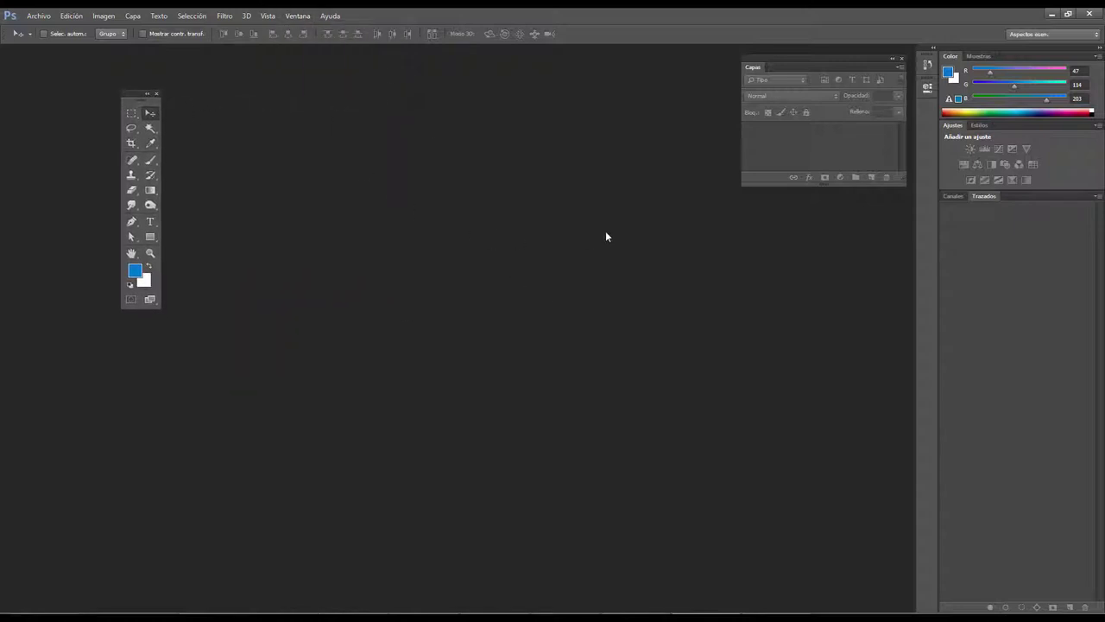
left_click_drag(815, 61, 798, 68)
left_click_drag(953, 196, 446, 133)
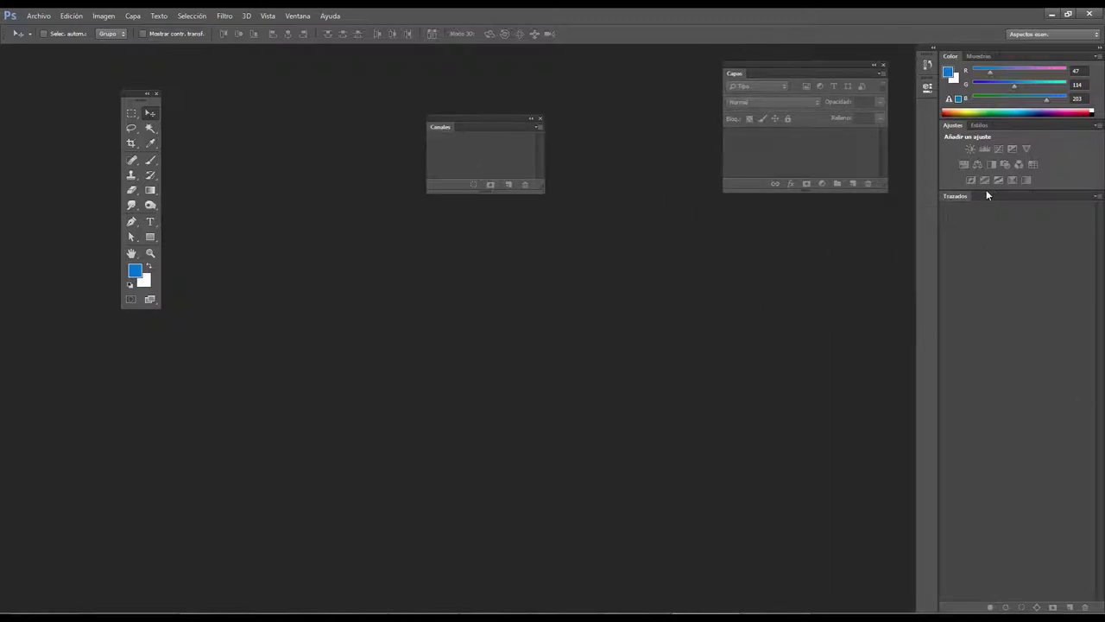
mouse_move(978, 55)
left_mouse_down()
mouse_move(981, 225)
mouse_move(974, 197)
left_mouse_up()
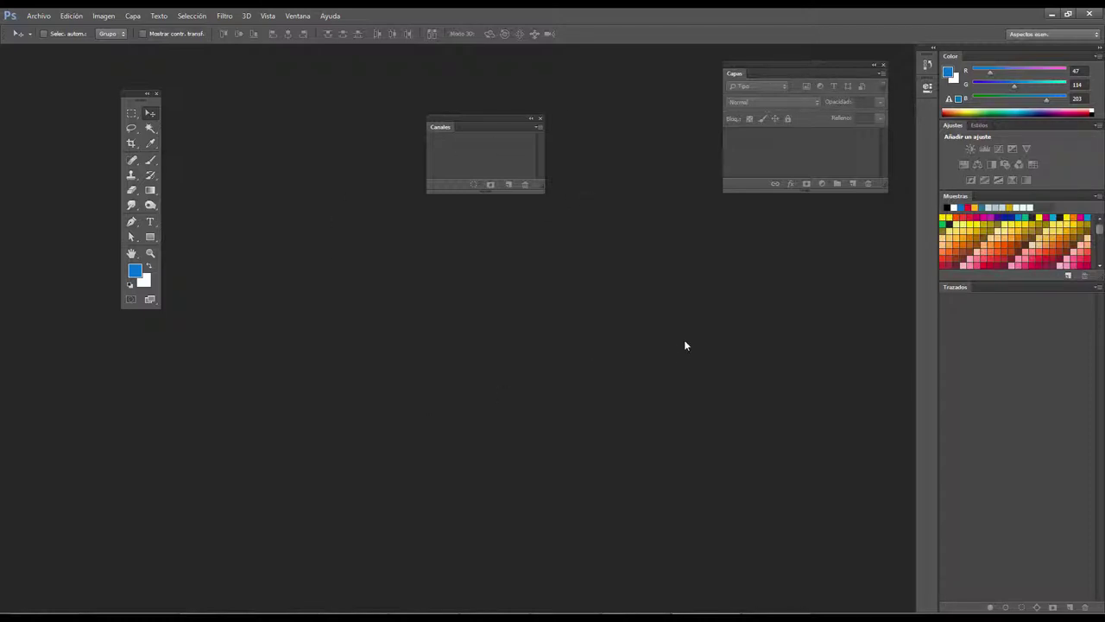
left_click(1044, 35)
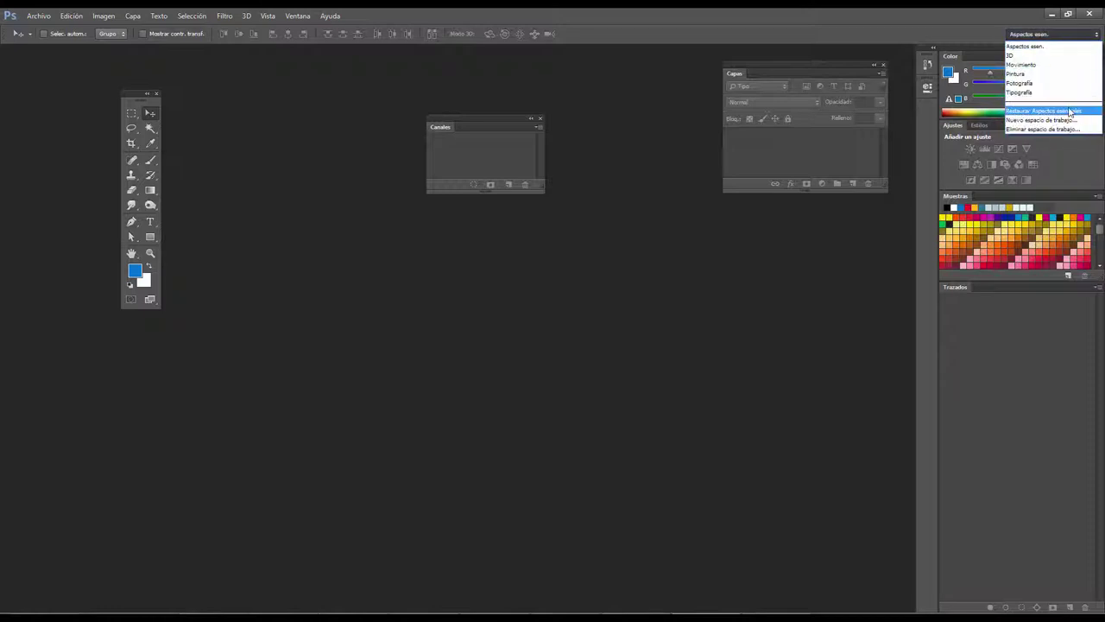
left_click(1042, 112)
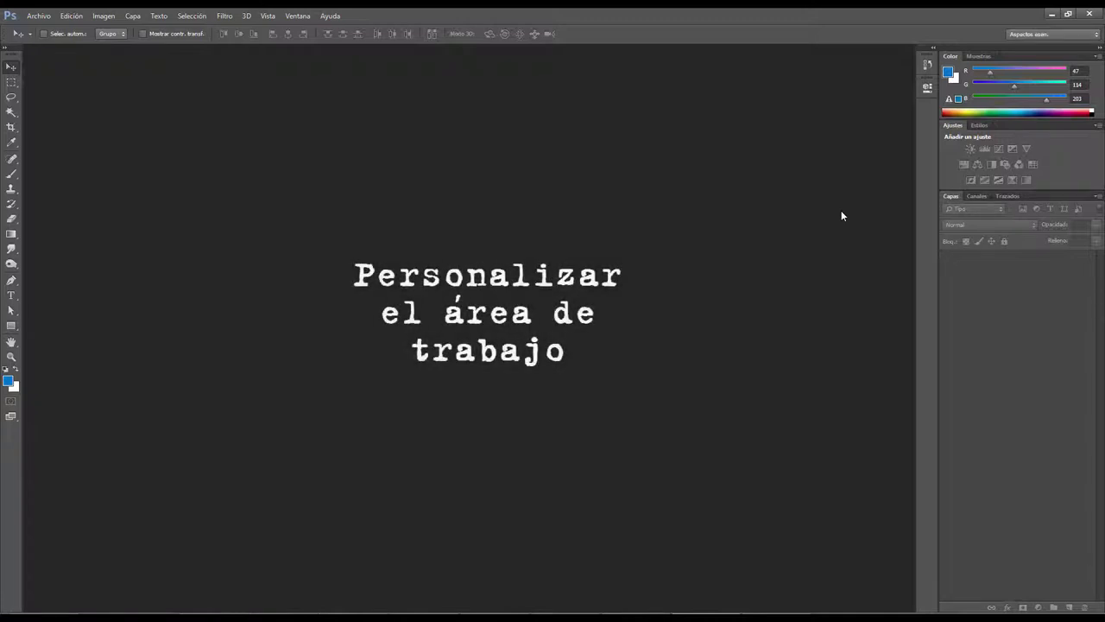
- Select the Zoom tool with Z and open the Capas group's panel menu
key("z")
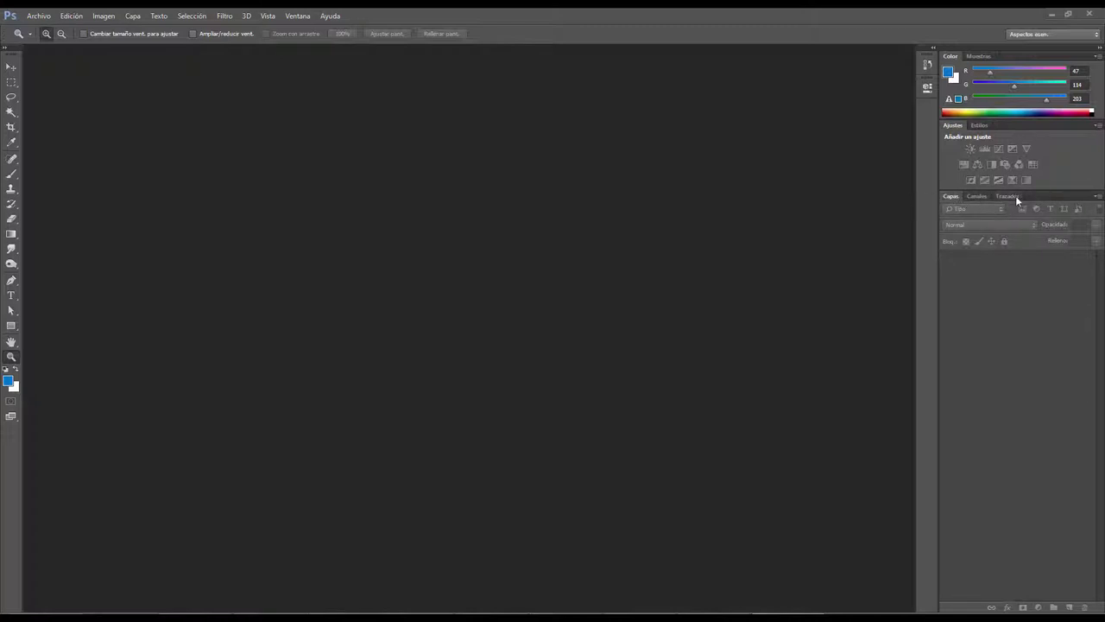
left_click(1098, 196)
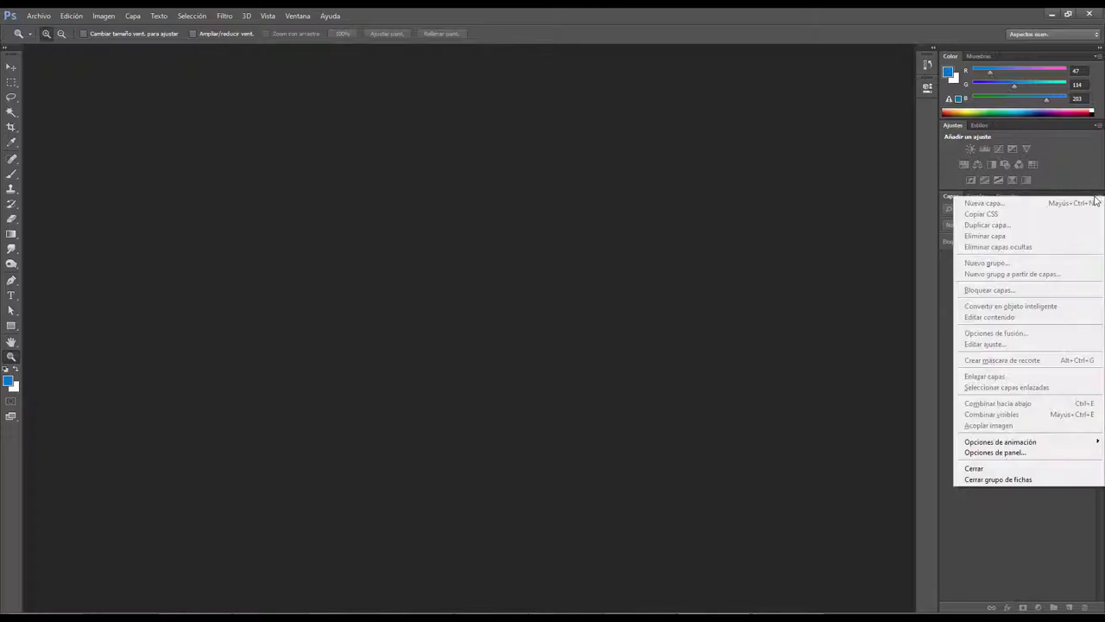
- Close the Capas/Canales/Trazados tab group and switch the tools to two columns
left_click(990, 480)
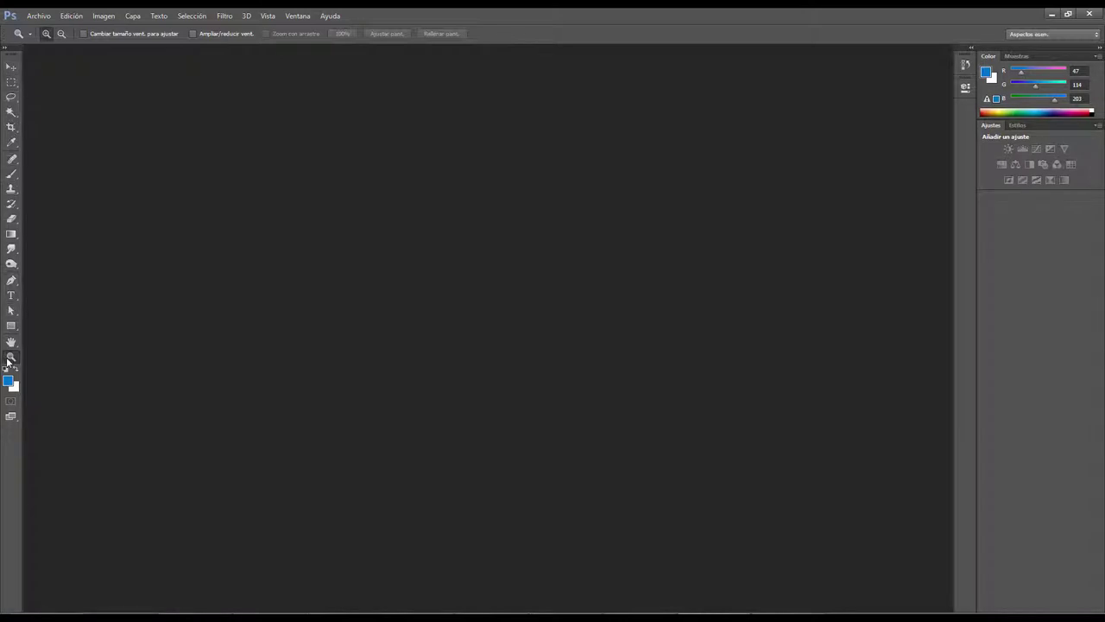
left_click(6, 48)
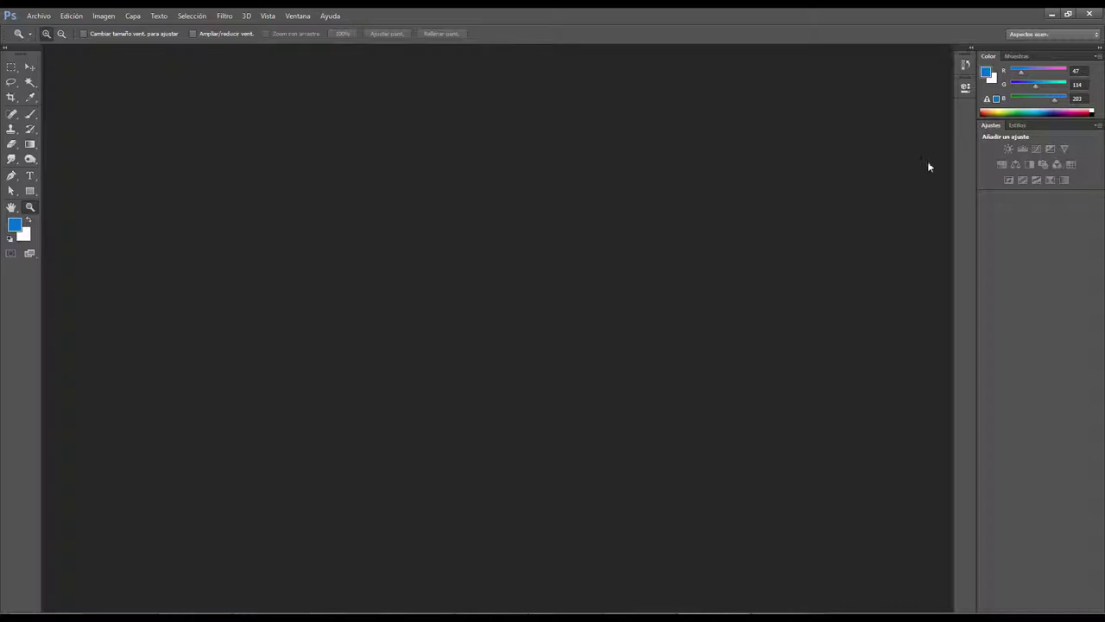
- Save a new workspace named 'prueba' including keyboard shortcuts and menus
left_click(1065, 36)
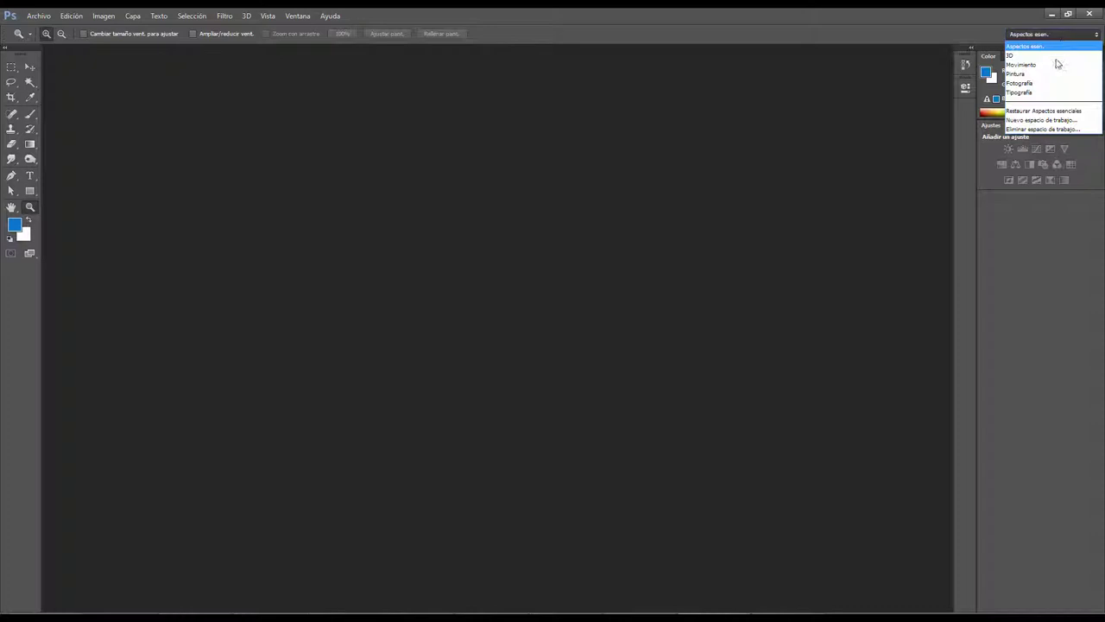
left_click(1037, 122)
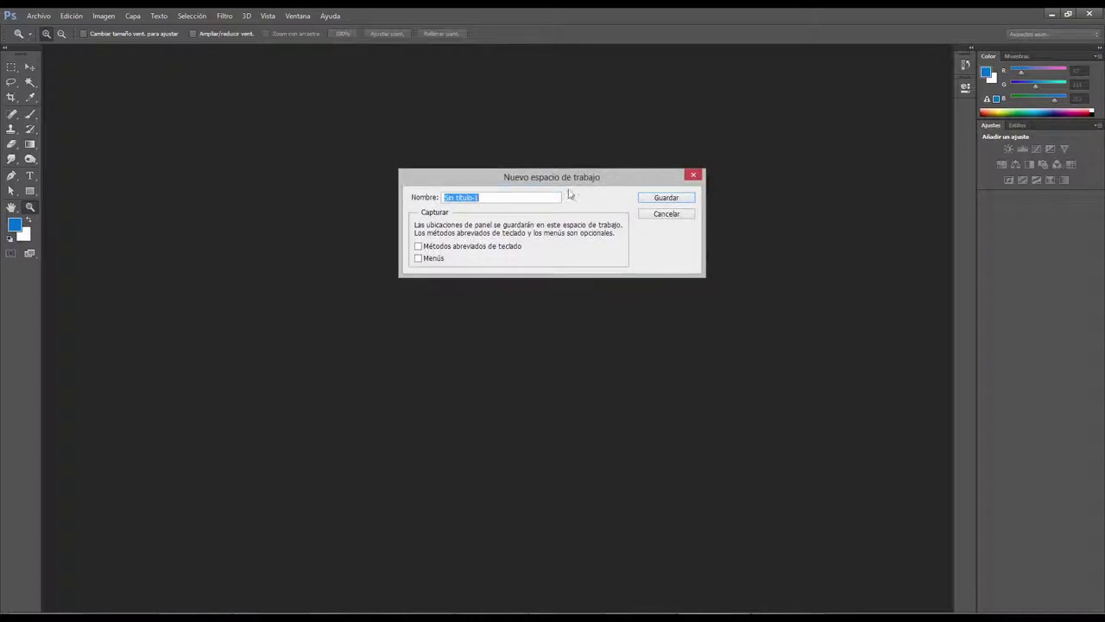
left_click_drag(503, 198, 424, 198)
type("prueba")
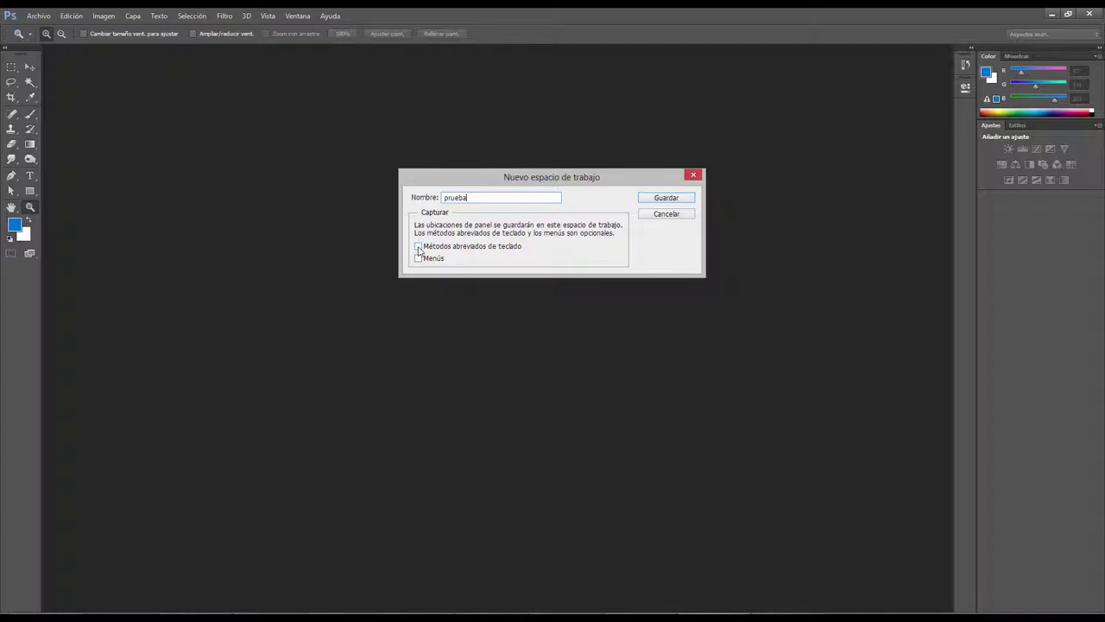
left_click(419, 248)
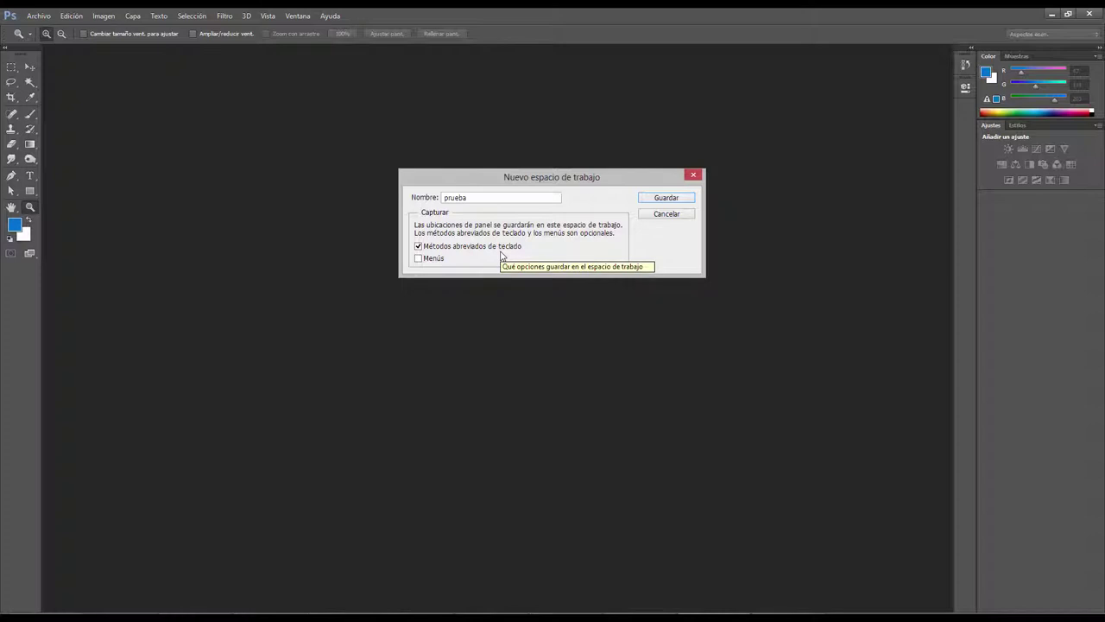
left_click(418, 259)
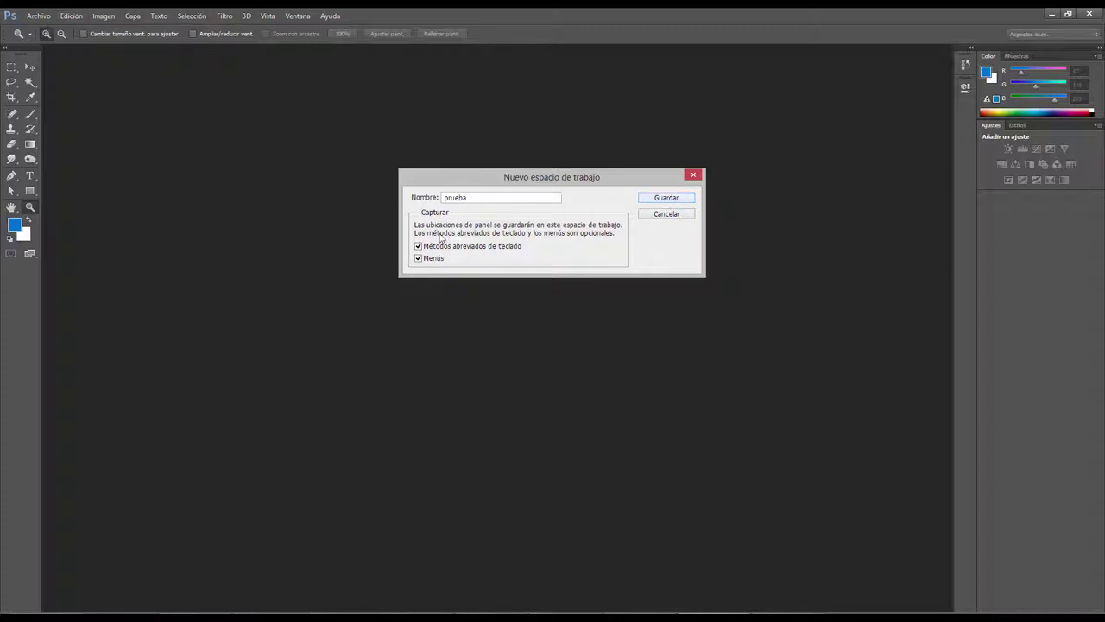
left_click(666, 198)
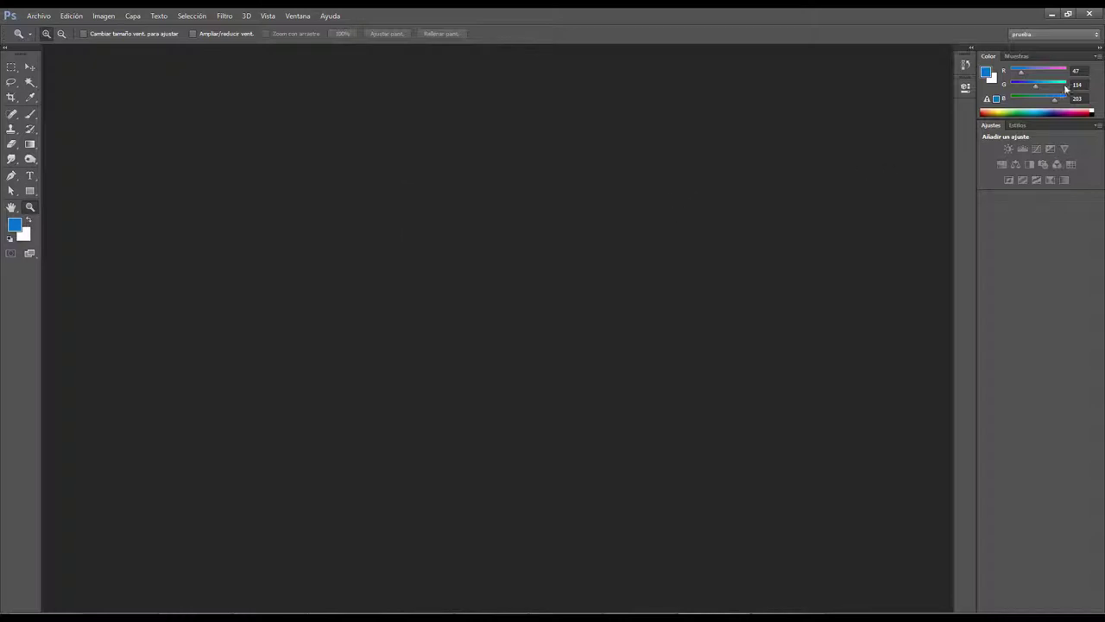
- Switch to Pintura, then to prueba, then to Aspectos esenciales
left_click(1055, 33)
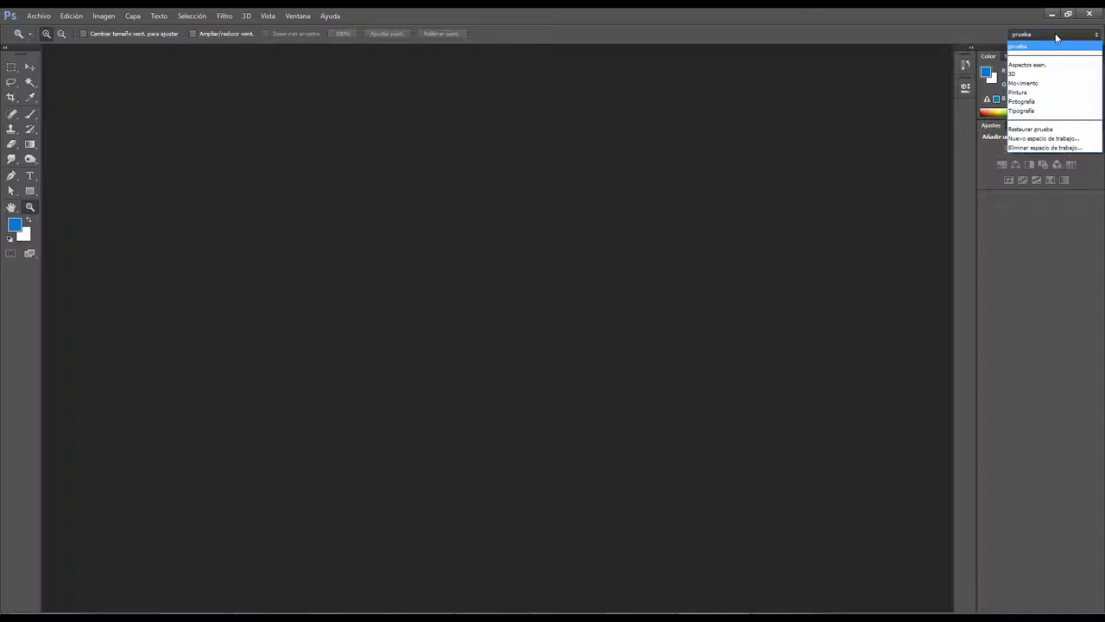
left_click(1029, 93)
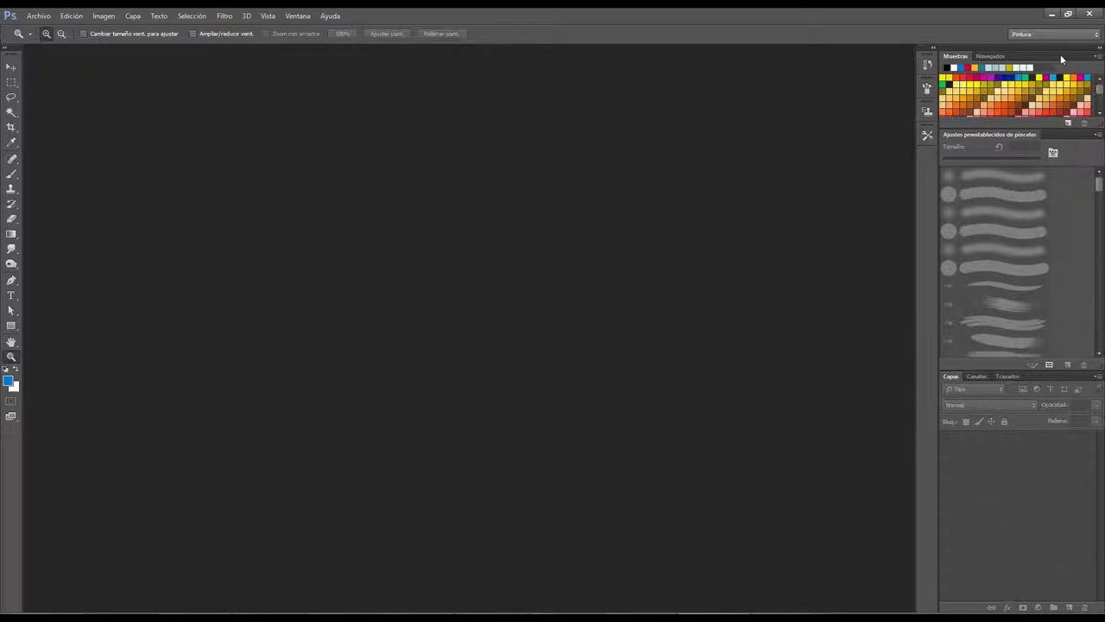
left_click(1038, 35)
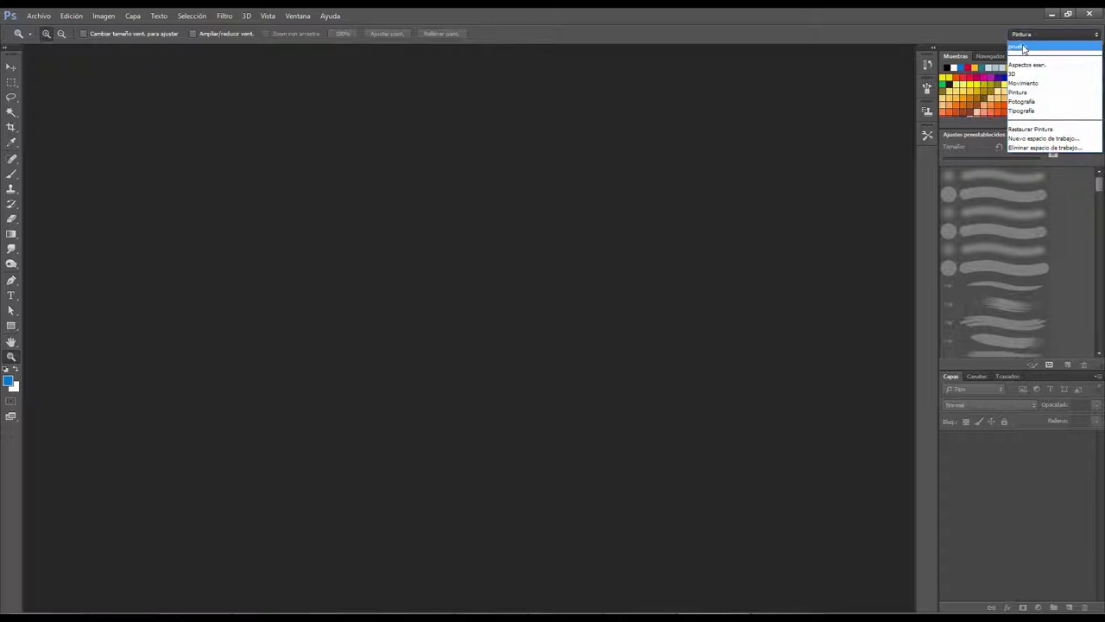
left_click(1040, 48)
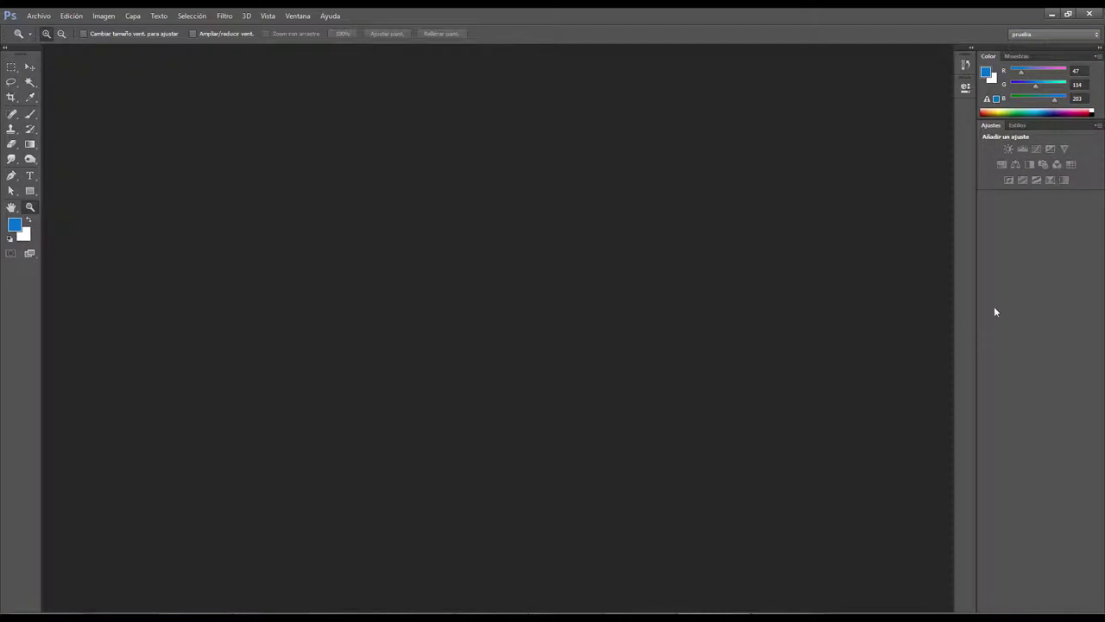
left_click(1041, 38)
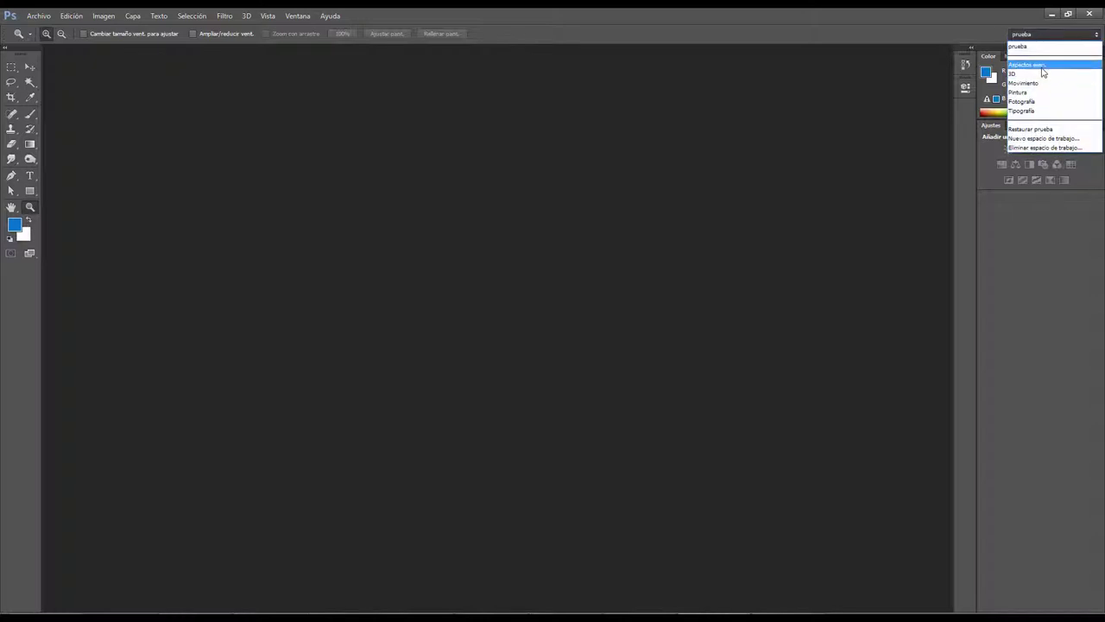
left_click(1032, 64)
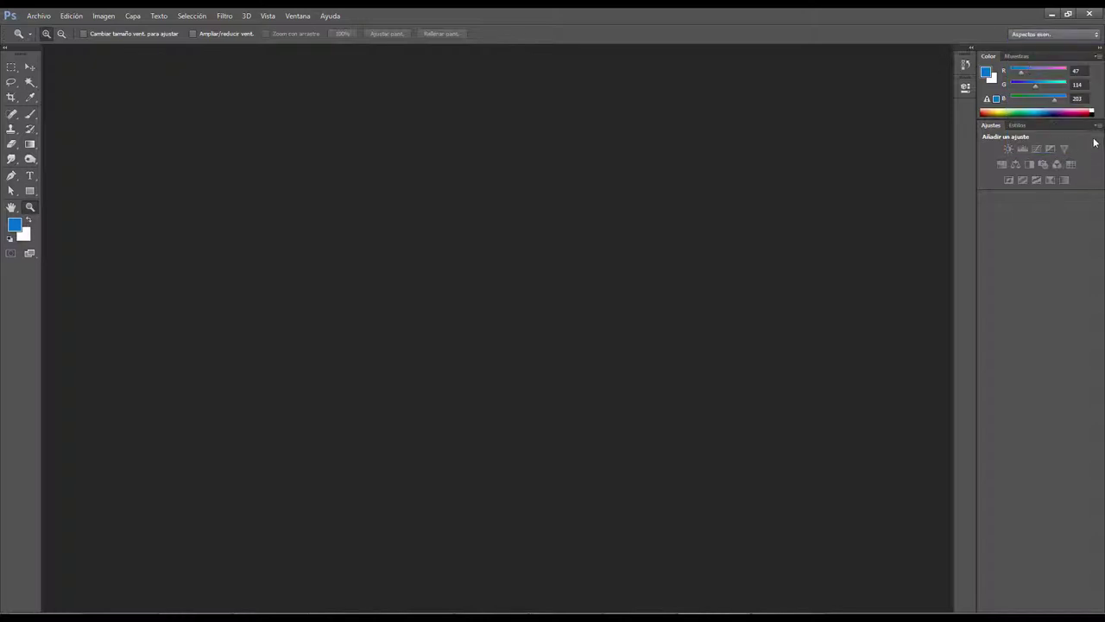
- Alternate between Aspectos esenciales and prueba, finishing on Aspectos esenciales
left_click(1055, 36)
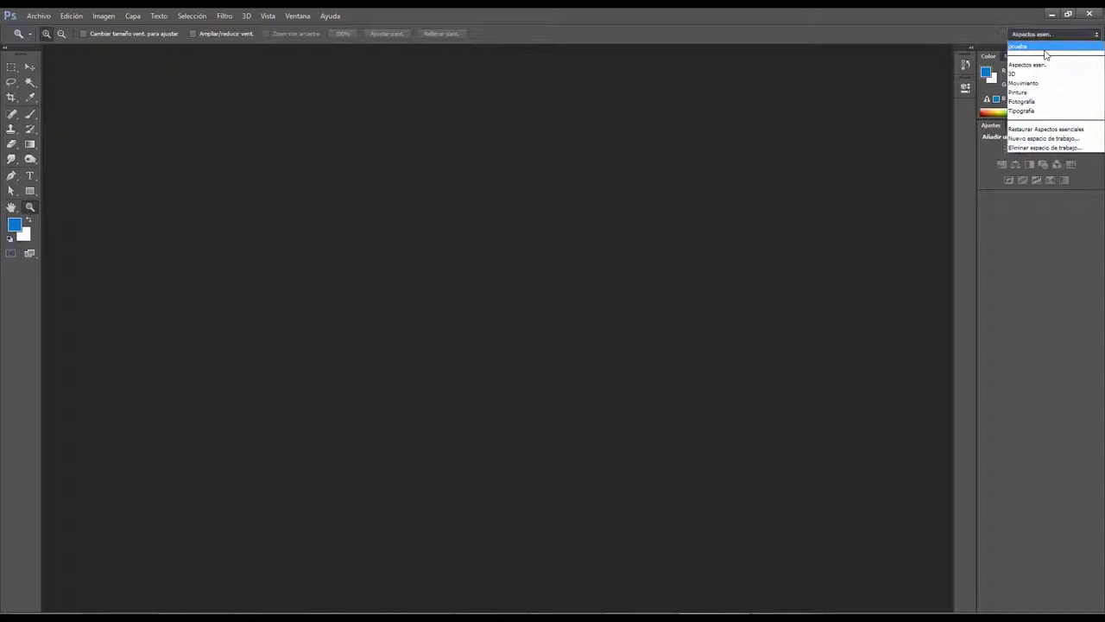
left_click(1056, 36)
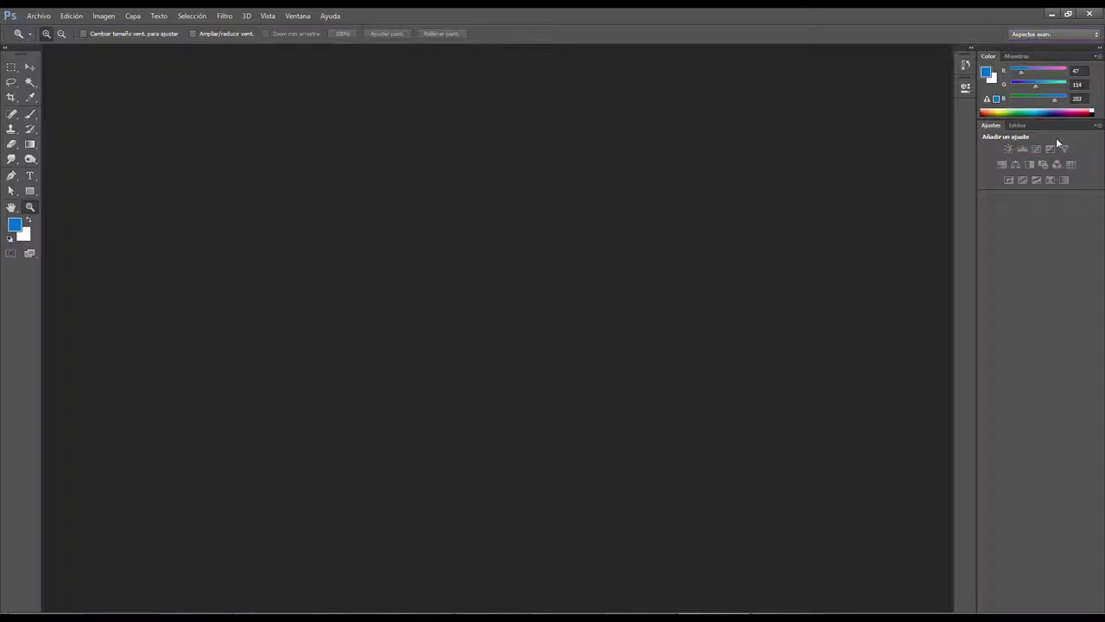
left_click(1057, 36)
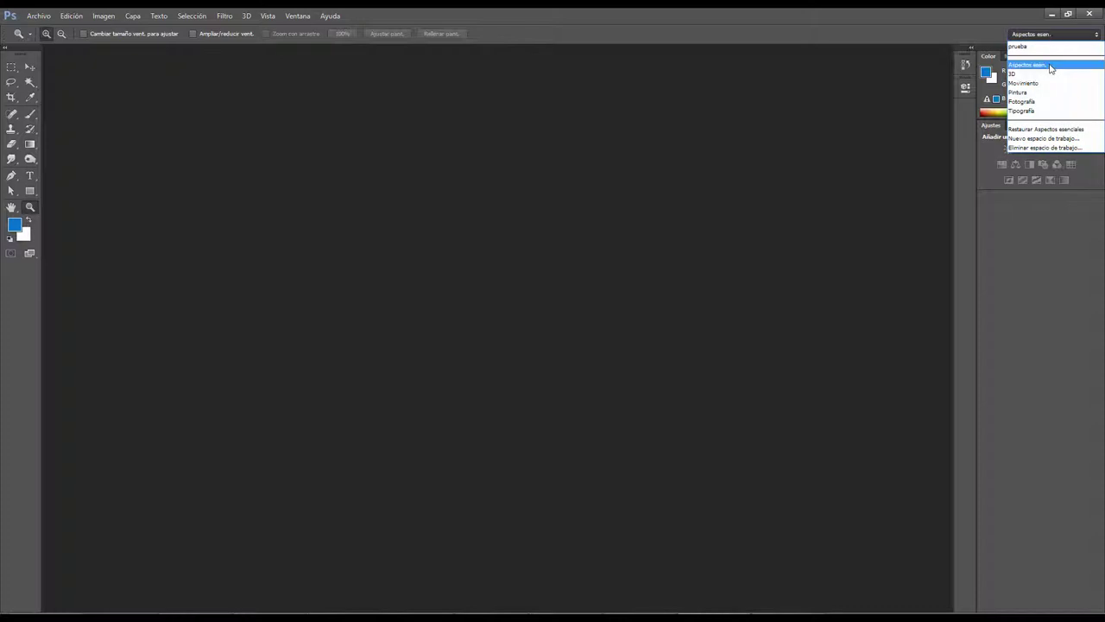
left_click(1052, 129)
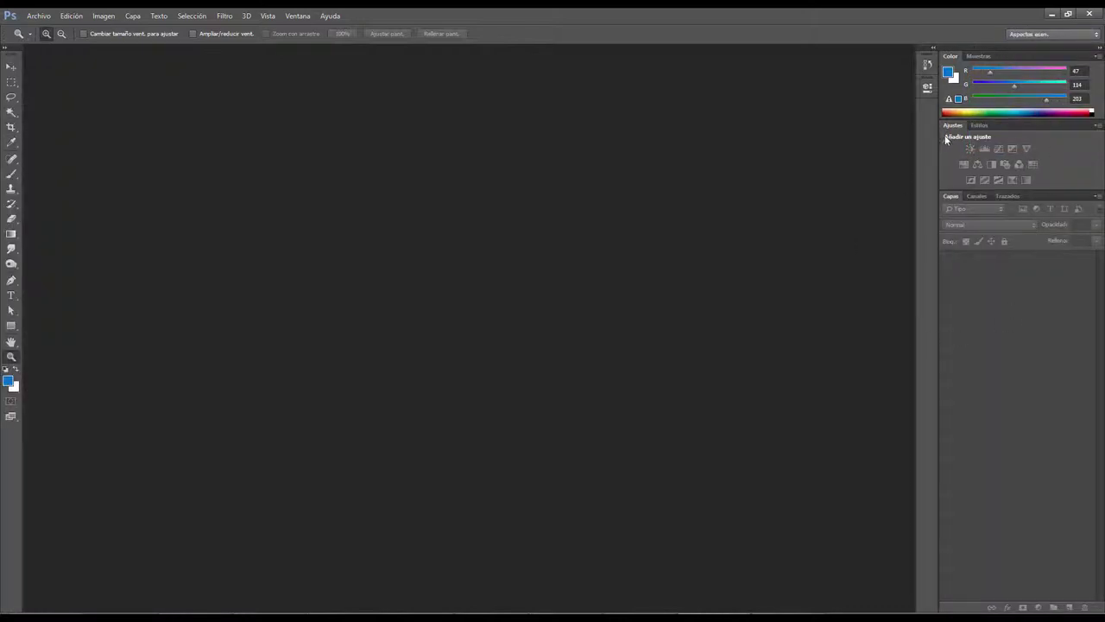
left_click(1046, 35)
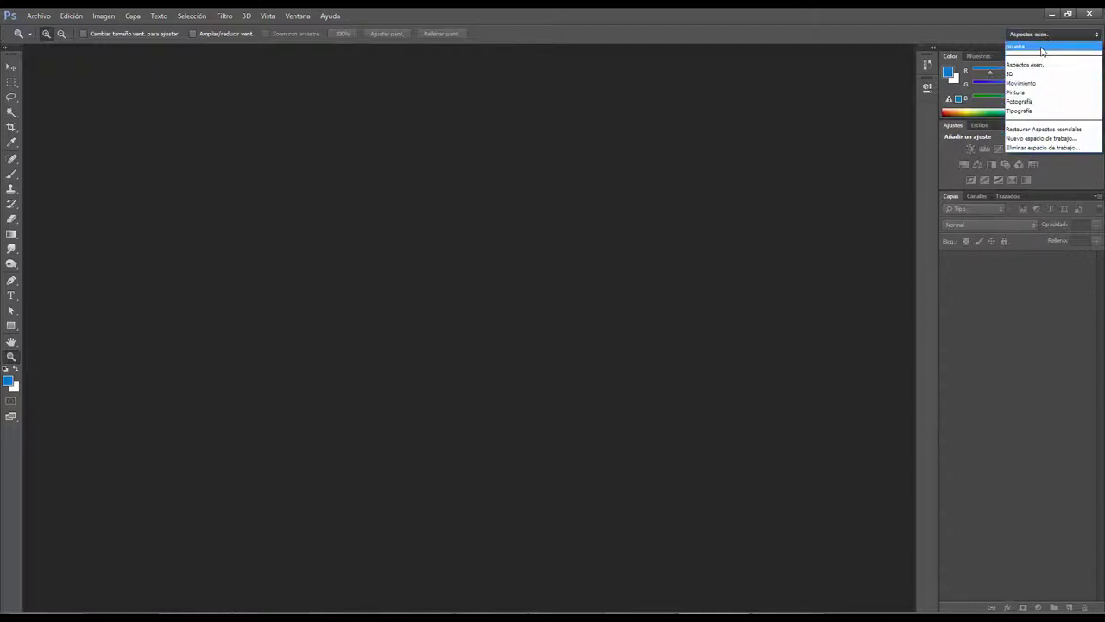
left_click(1025, 43)
left_click(1025, 33)
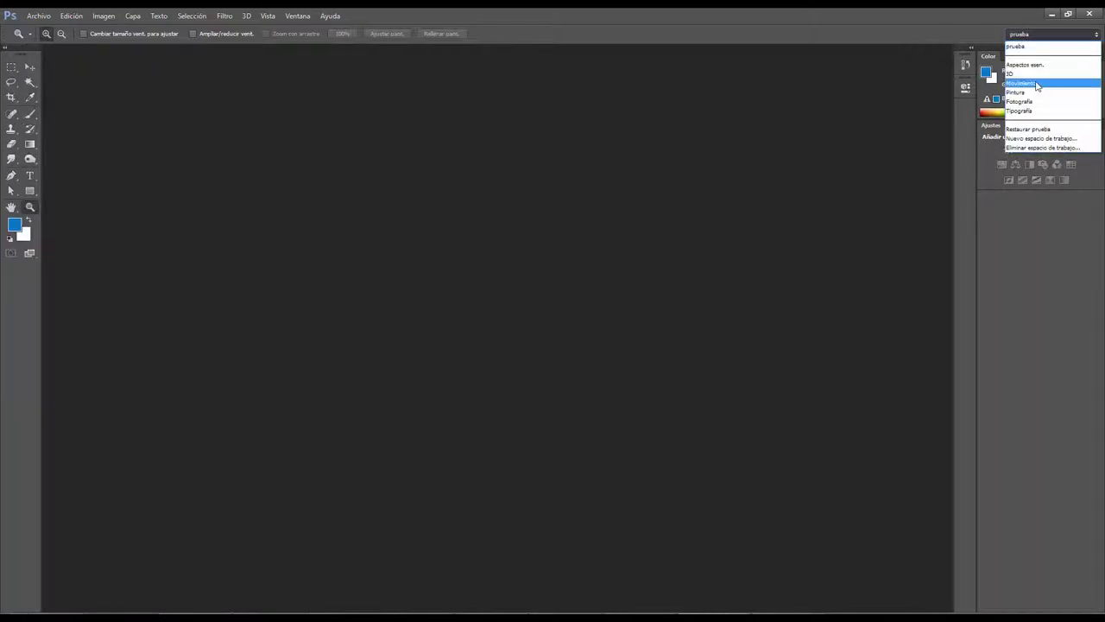
left_click(1041, 70)
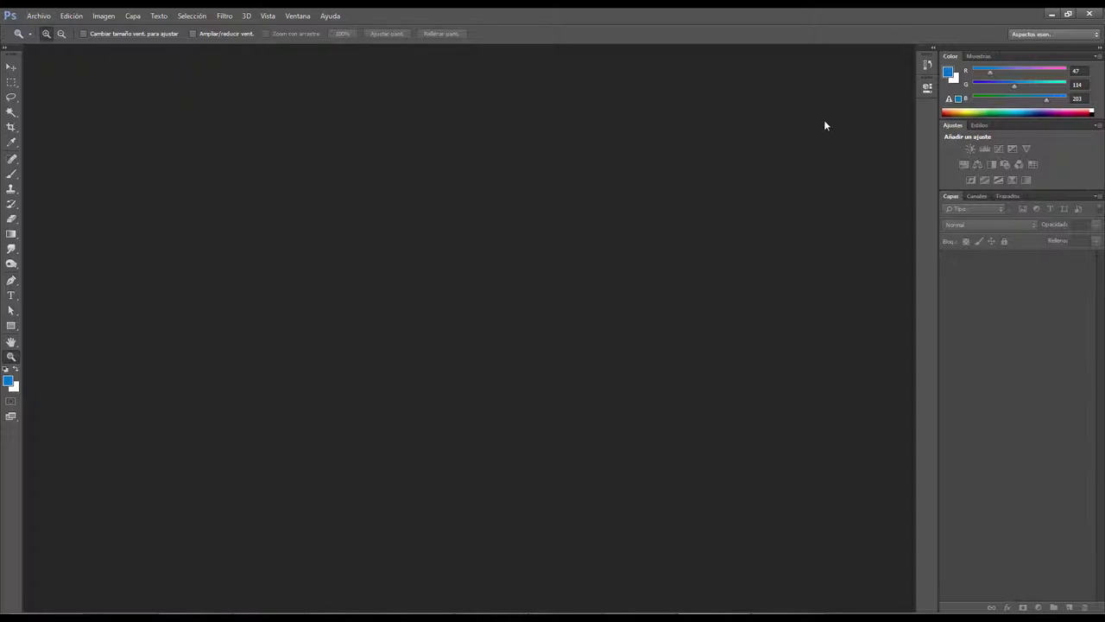
left_click(1027, 34)
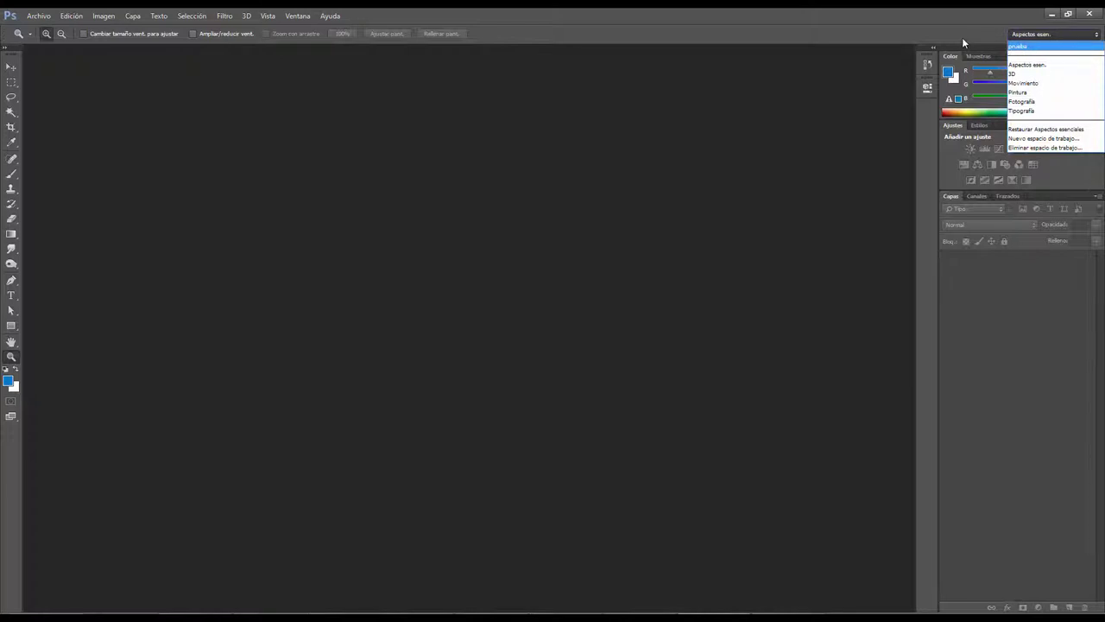
- Apply the prueba workspace, then switch back to Aspectos esenciales
left_click(1026, 46)
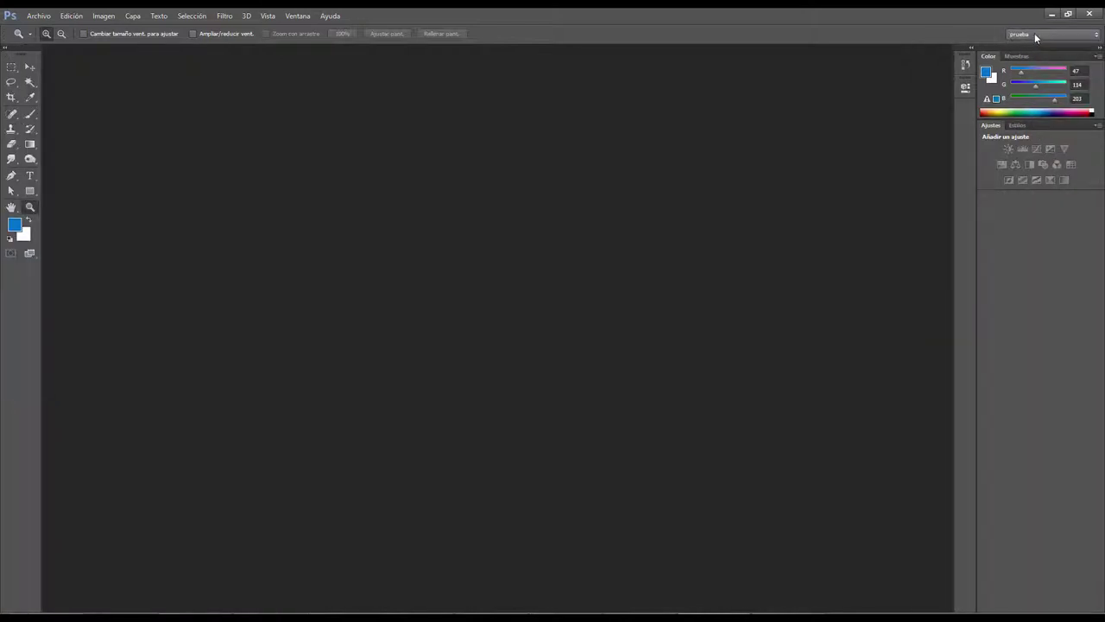
left_click(1051, 34)
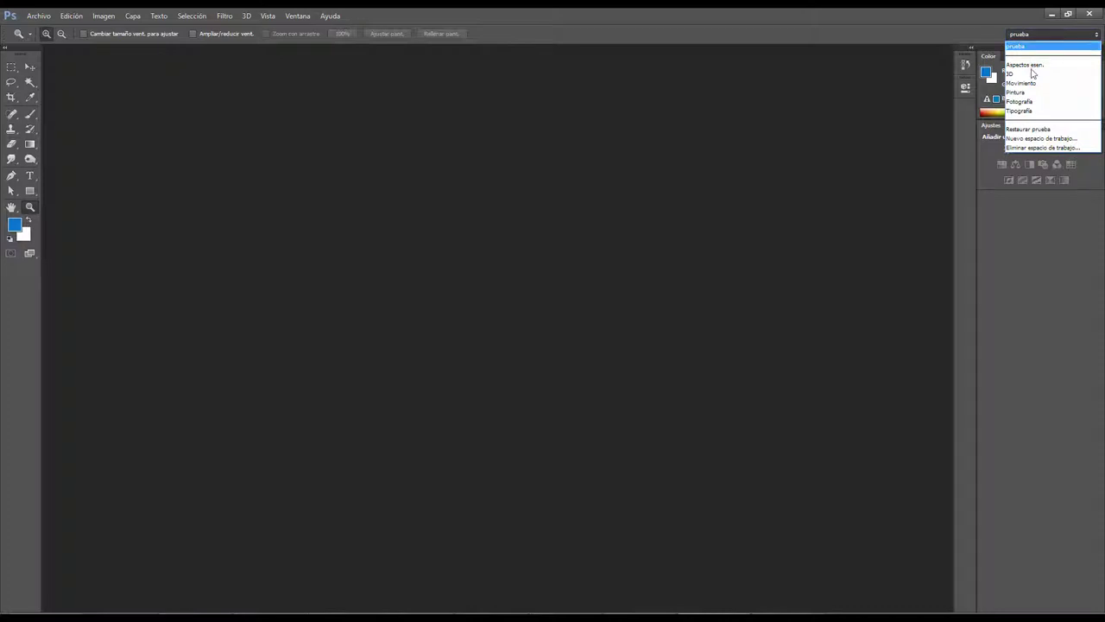
left_click(1024, 64)
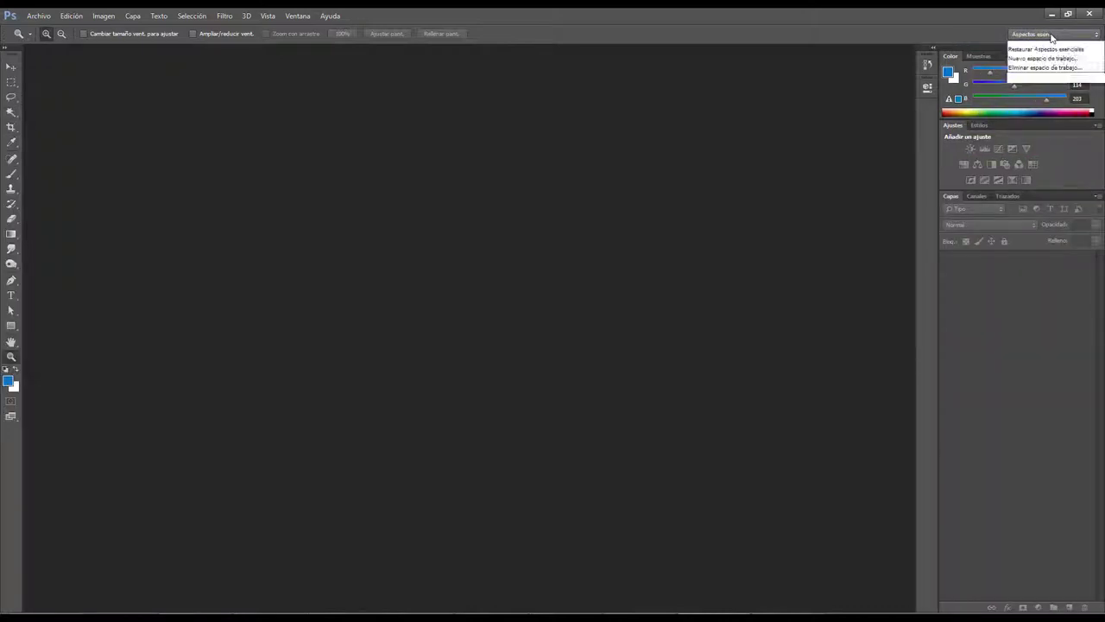
- Delete the prueba workspace via Eliminar espacio de trabajo and confirm
left_click(1050, 36)
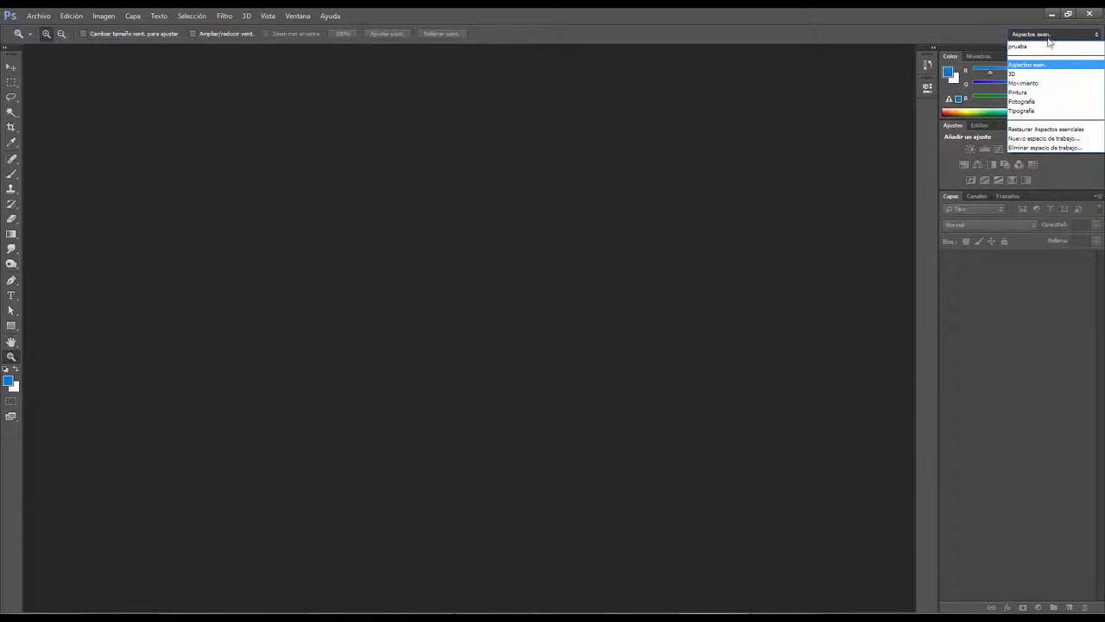
left_click(1026, 149)
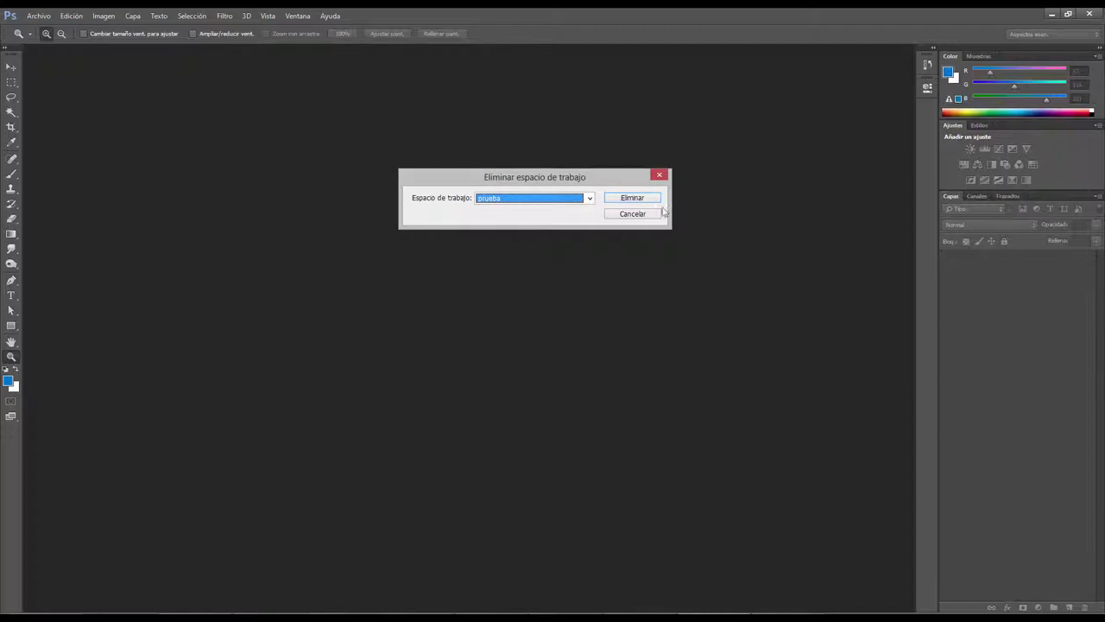
left_click(590, 199)
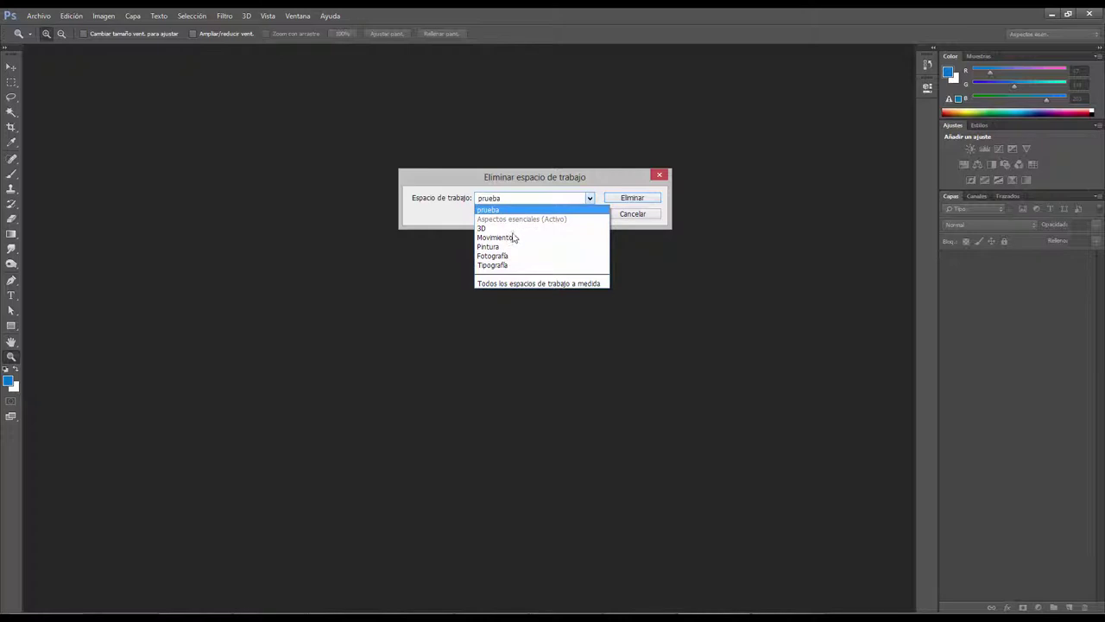
left_click(494, 210)
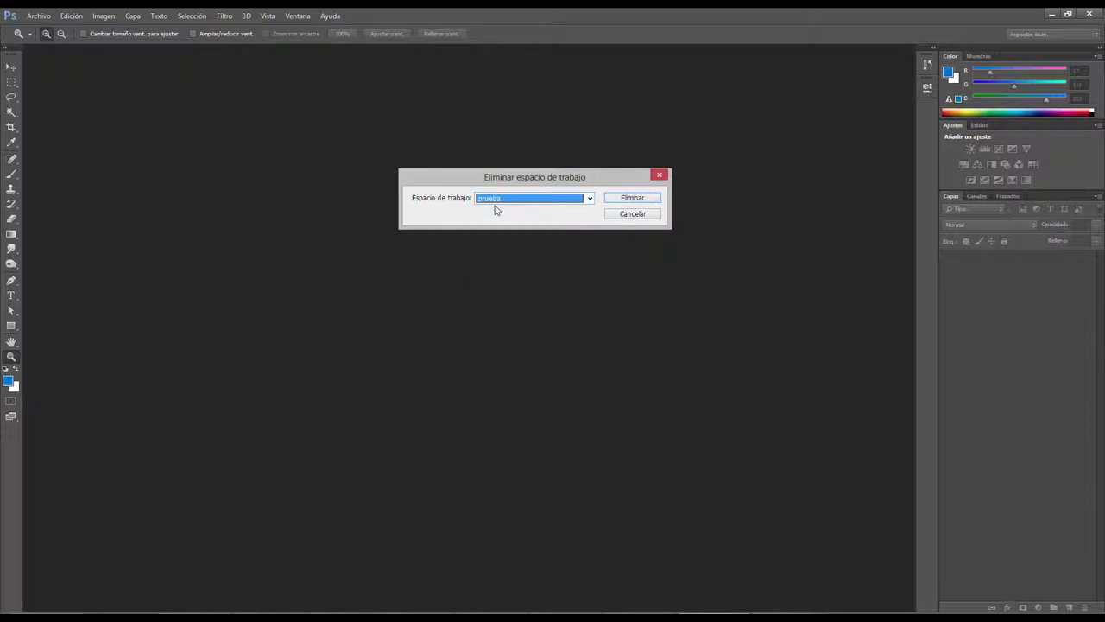
left_click(627, 202)
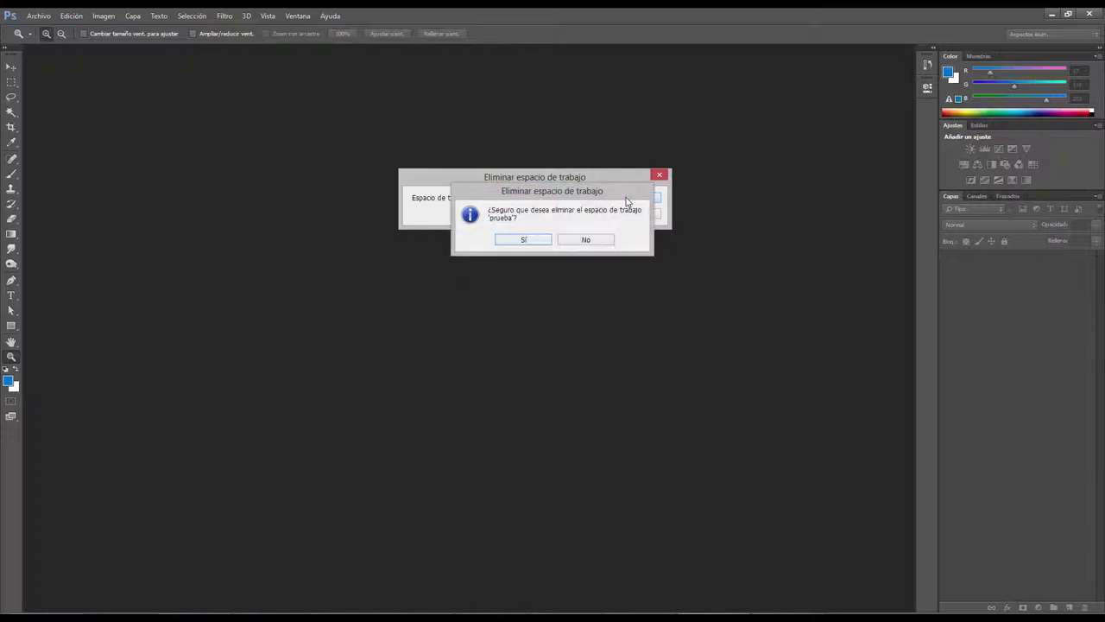
left_click(519, 241)
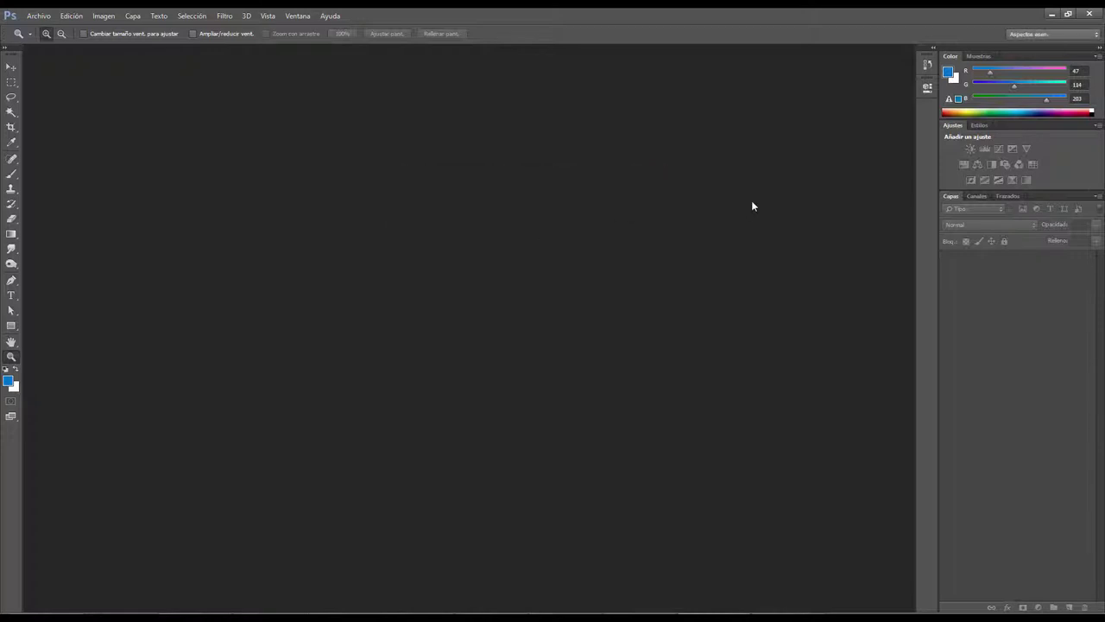
left_click(1055, 34)
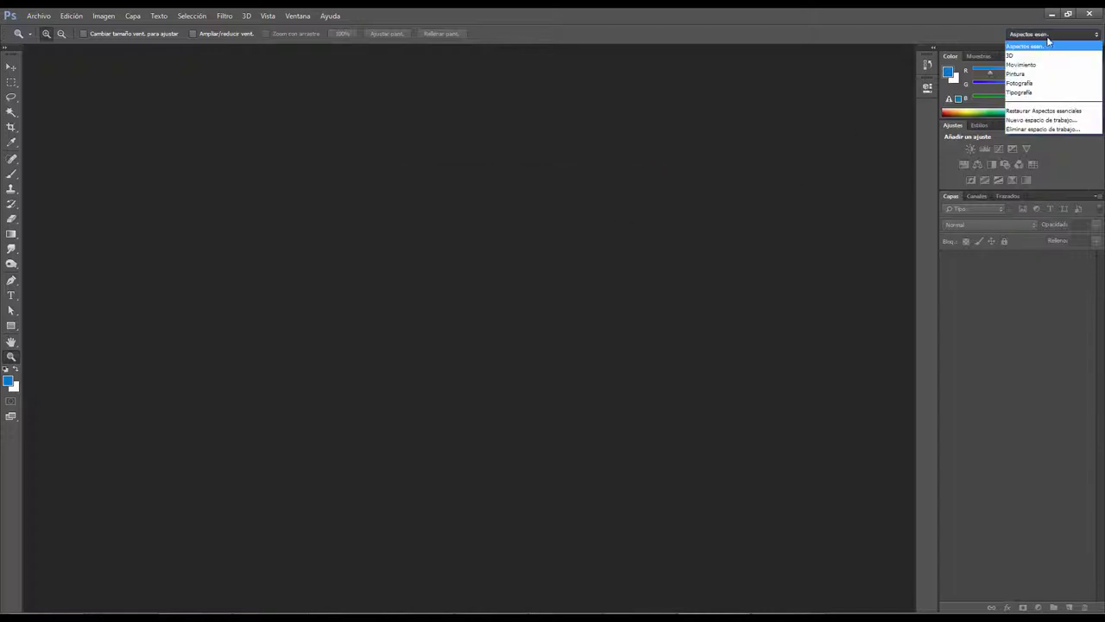
left_click(759, 189)
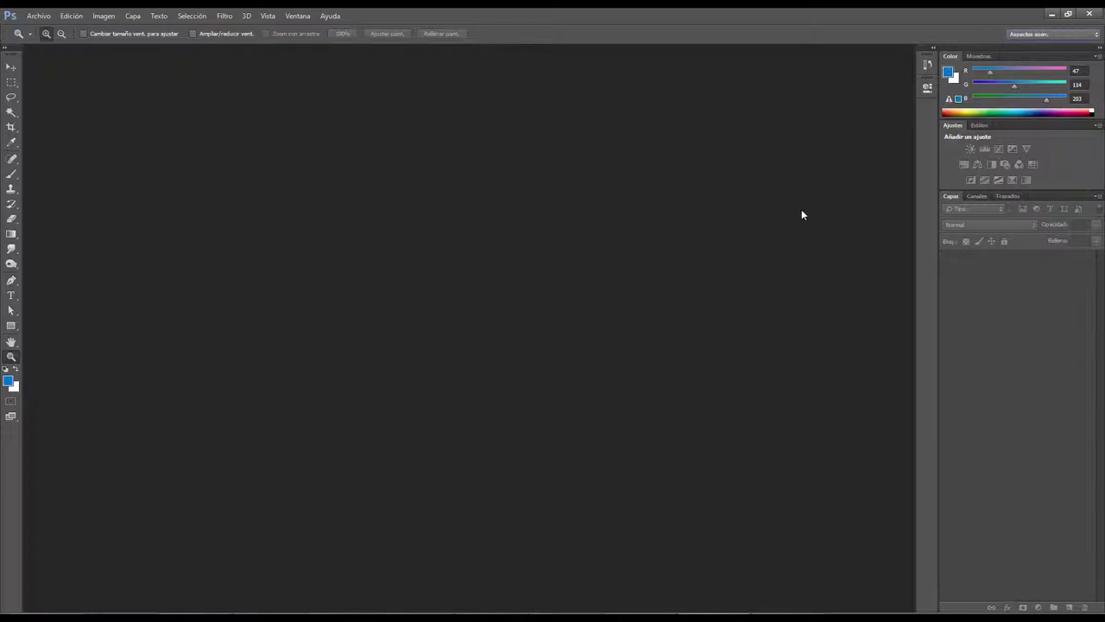
left_click(1044, 34)
left_click(1036, 120)
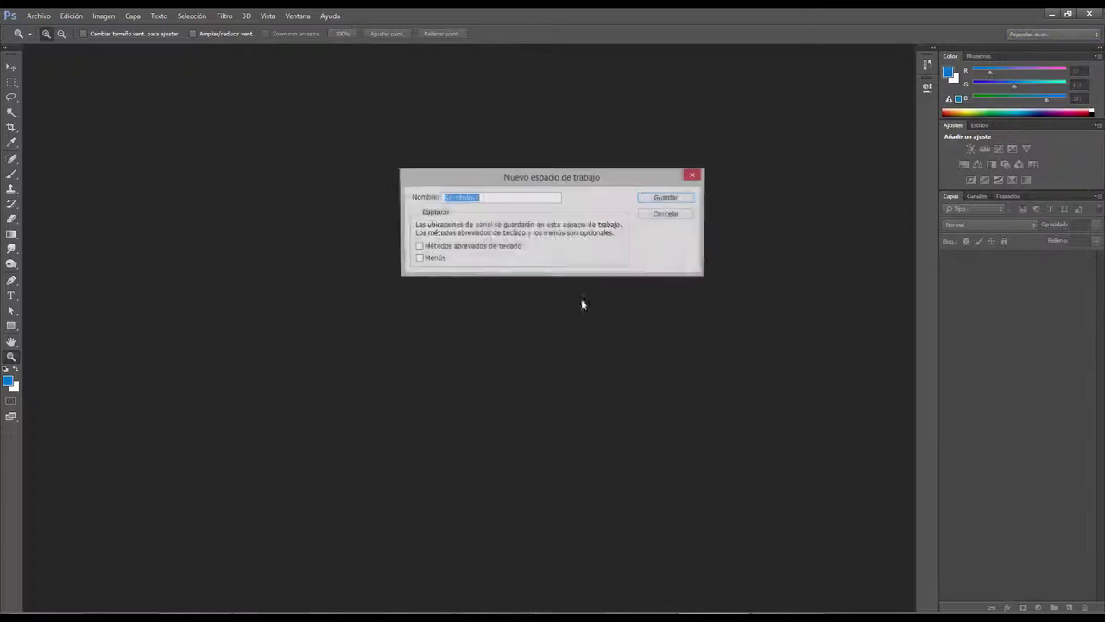
left_click(666, 216)
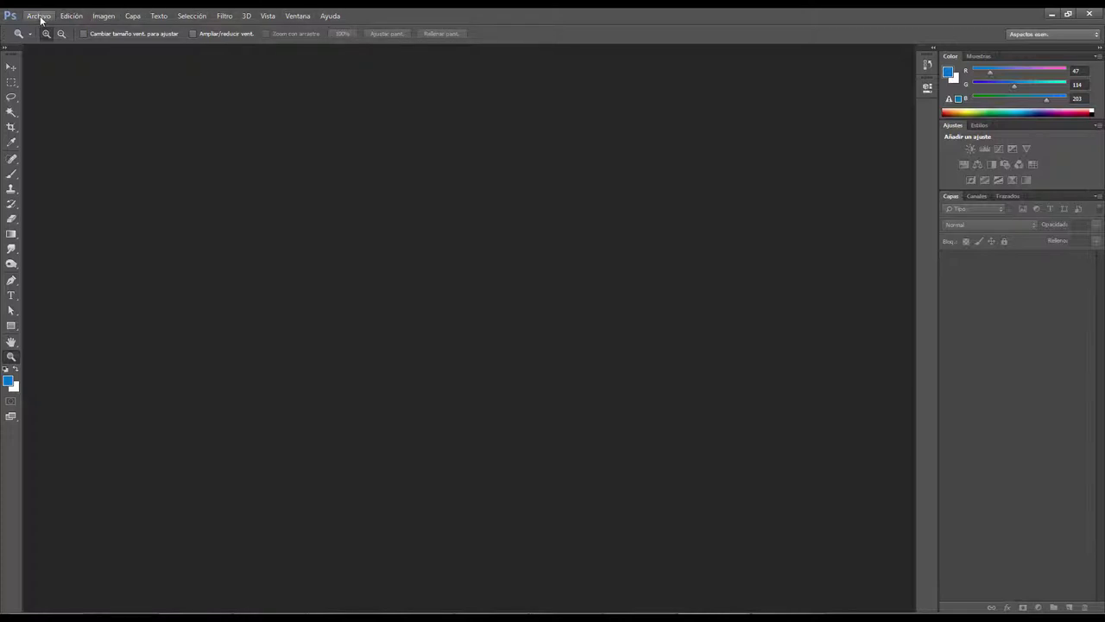
- Open Métodos abreviados de teclado y menús and set Definir to Valores por defecto de Photoshop, handling the save prompt
left_click(298, 19)
mouse_move(319, 40)
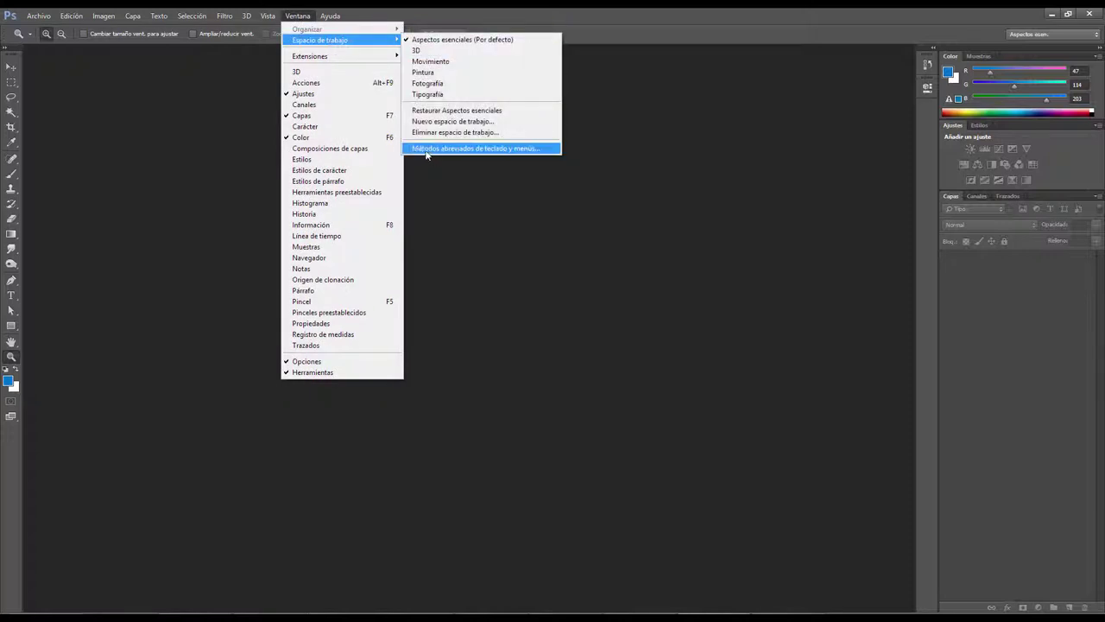
left_click(500, 151)
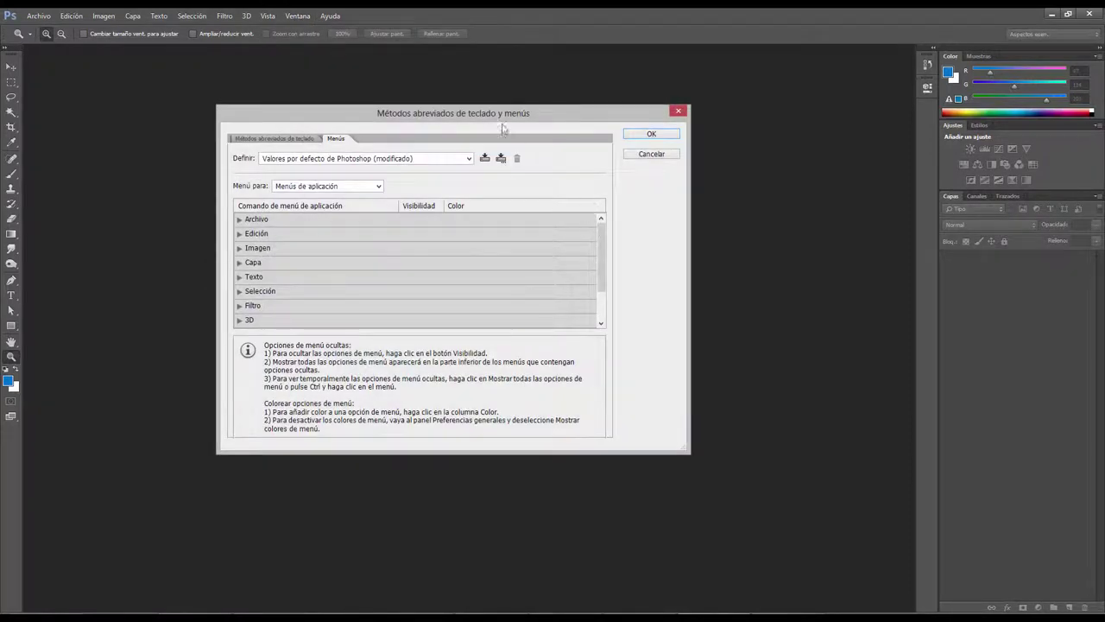
left_click_drag(500, 120, 544, 136)
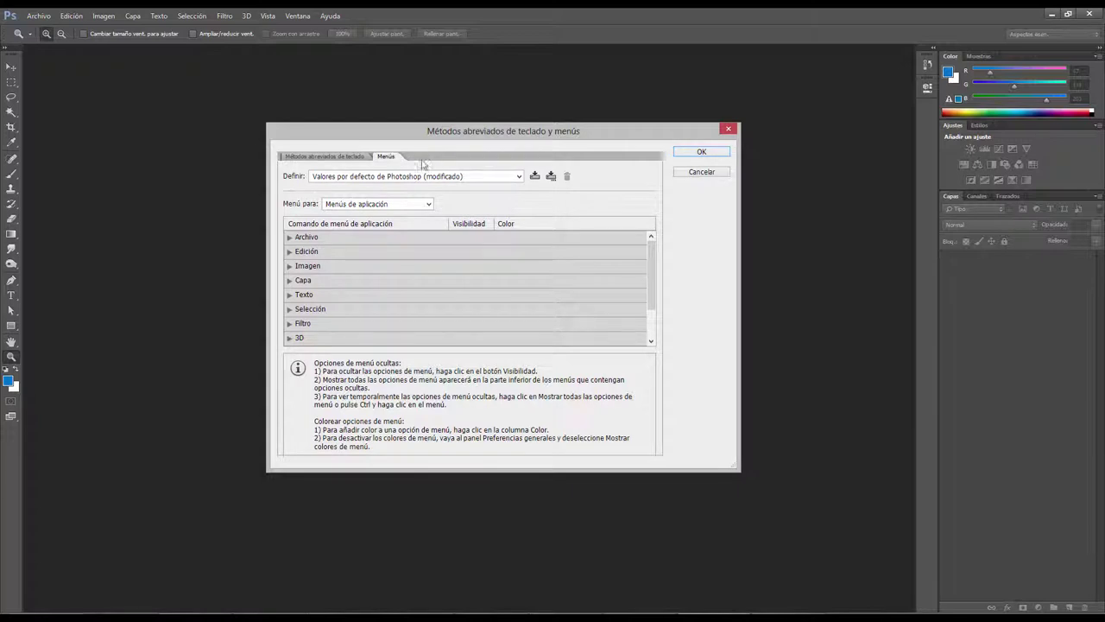
left_click(480, 179)
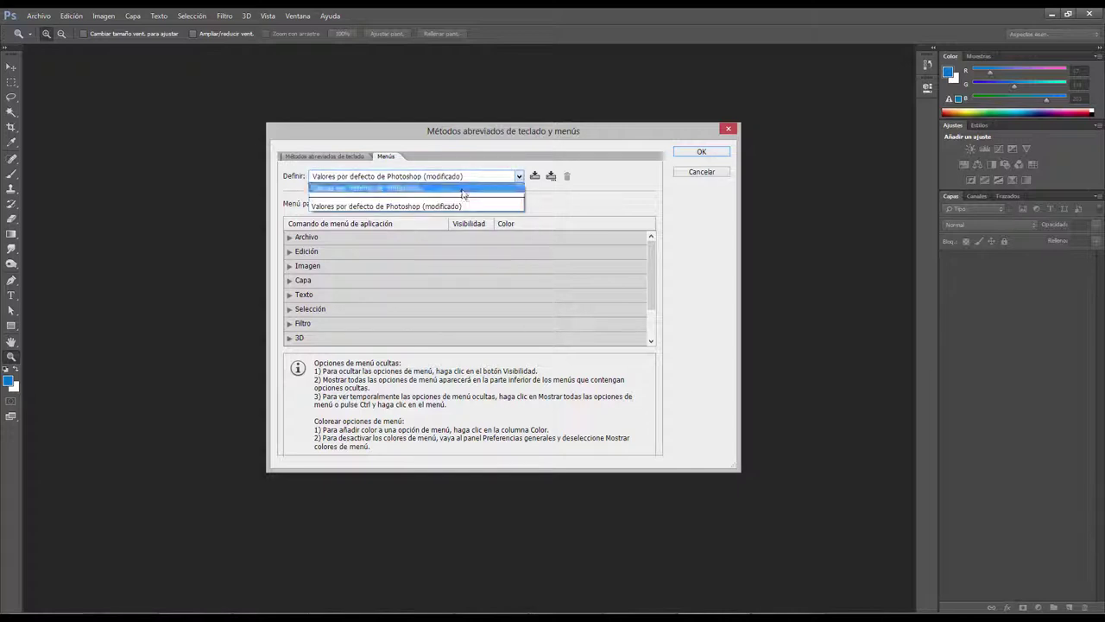
left_click(453, 188)
left_click(517, 246)
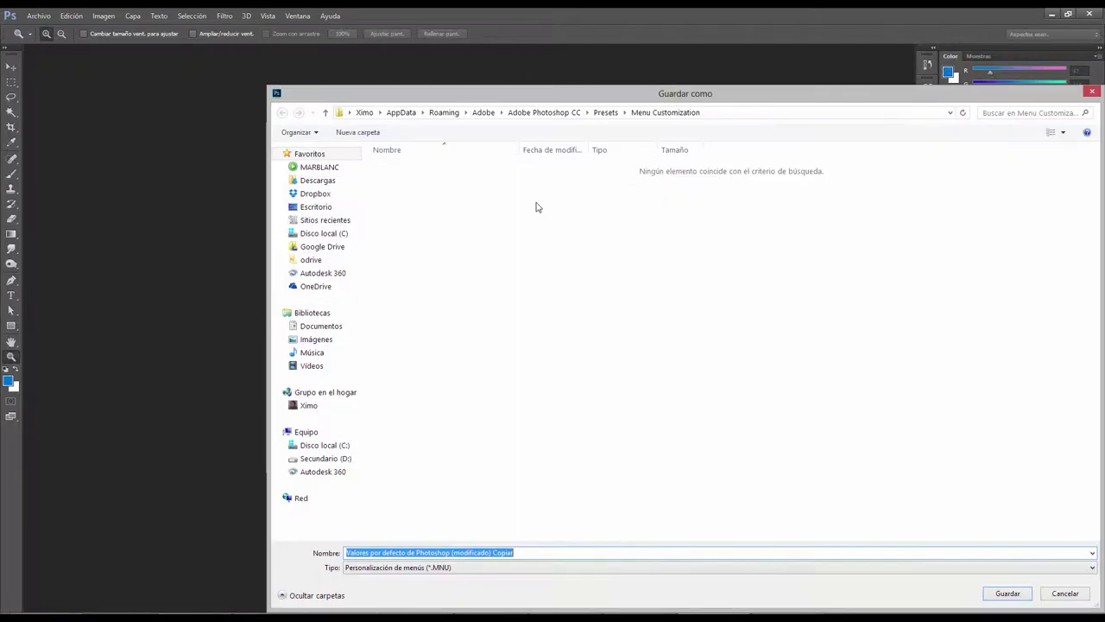
left_click(1092, 91)
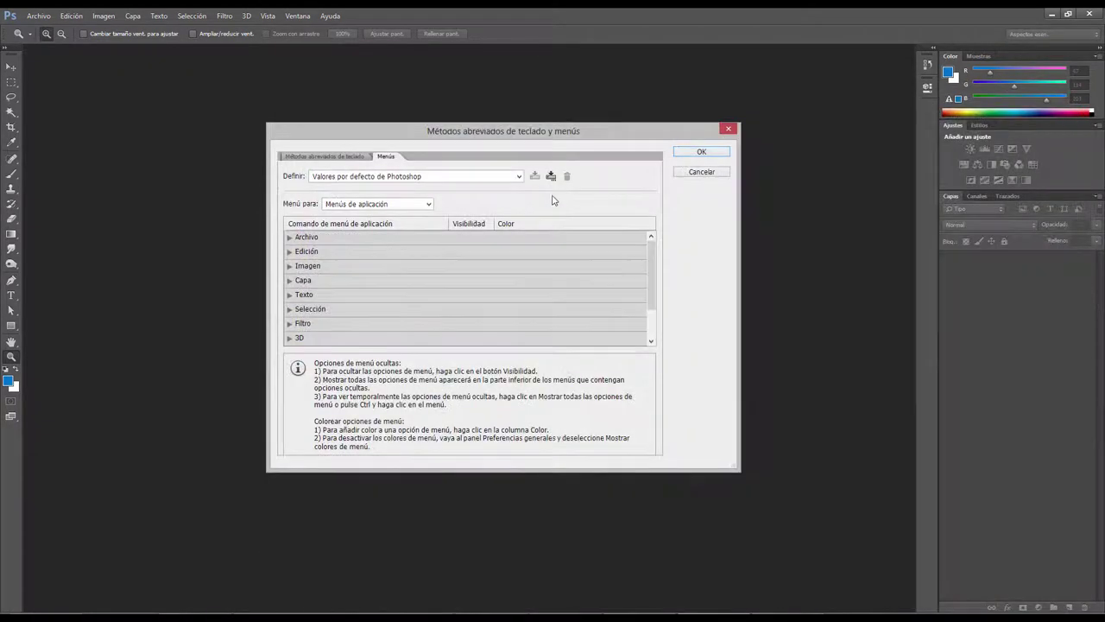
left_click(492, 177)
left_click(447, 189)
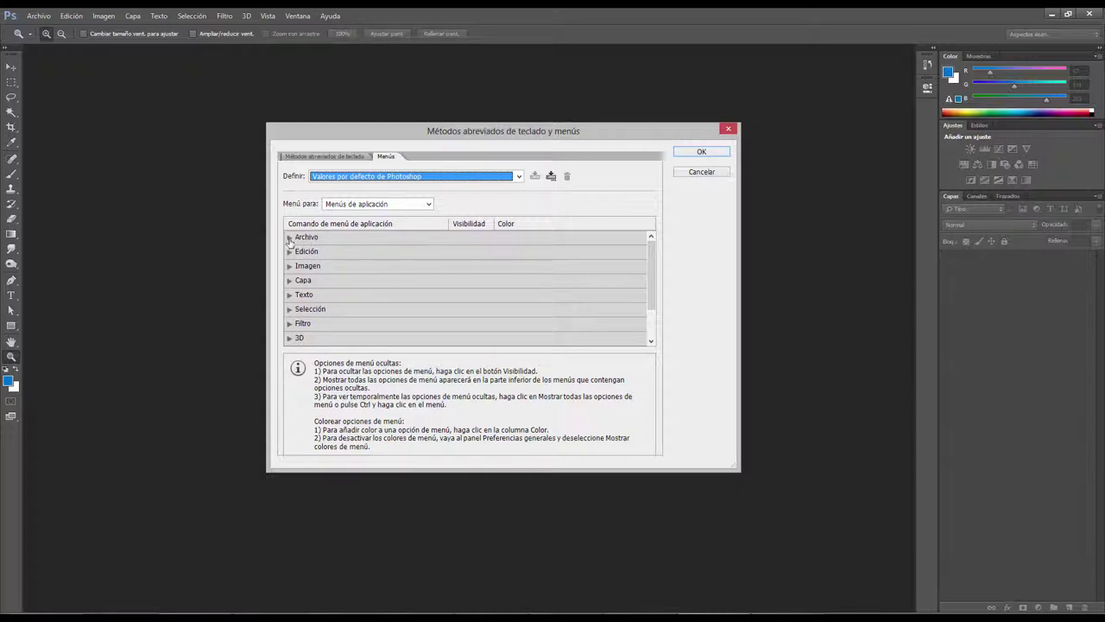
- Expand the Archivo group on the Menús tab and compare it against the real Archivo menu
left_click(290, 237)
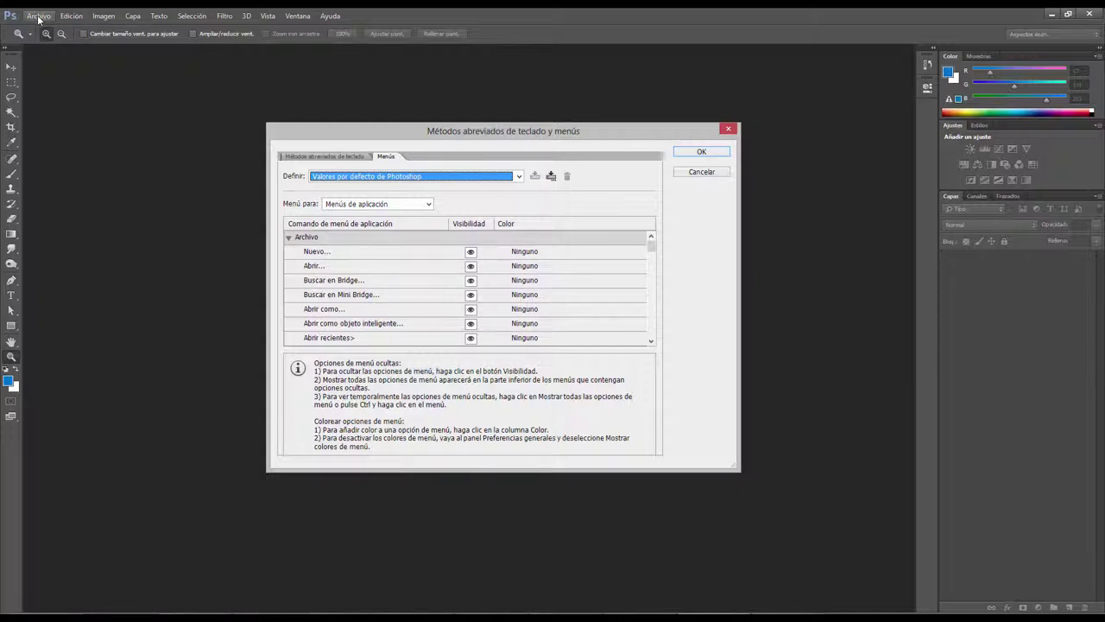
left_click(39, 17)
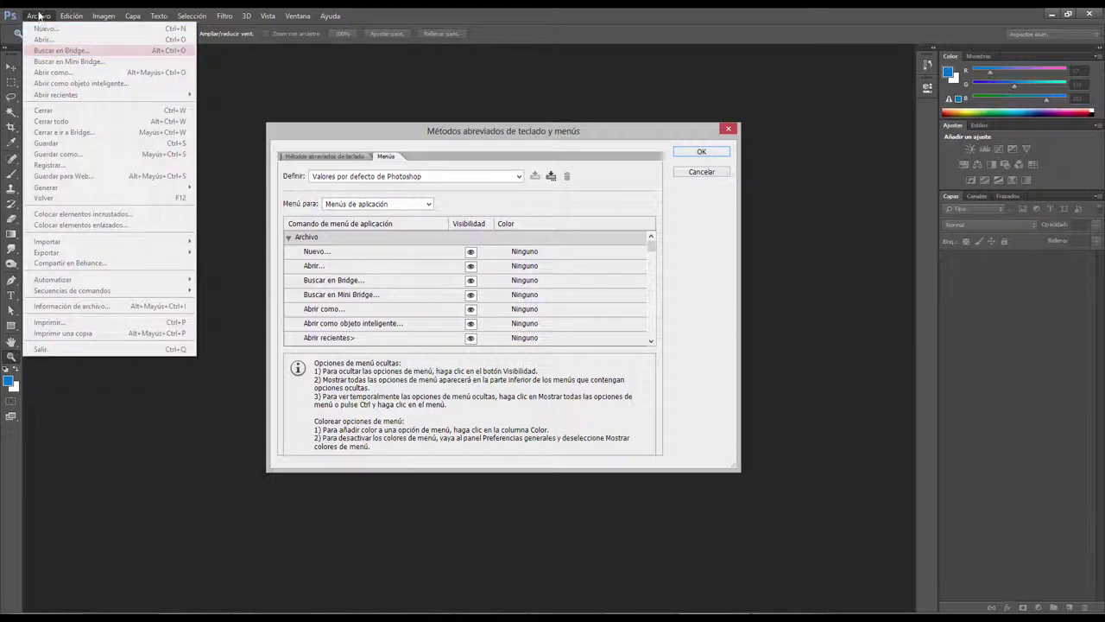
left_click(36, 16)
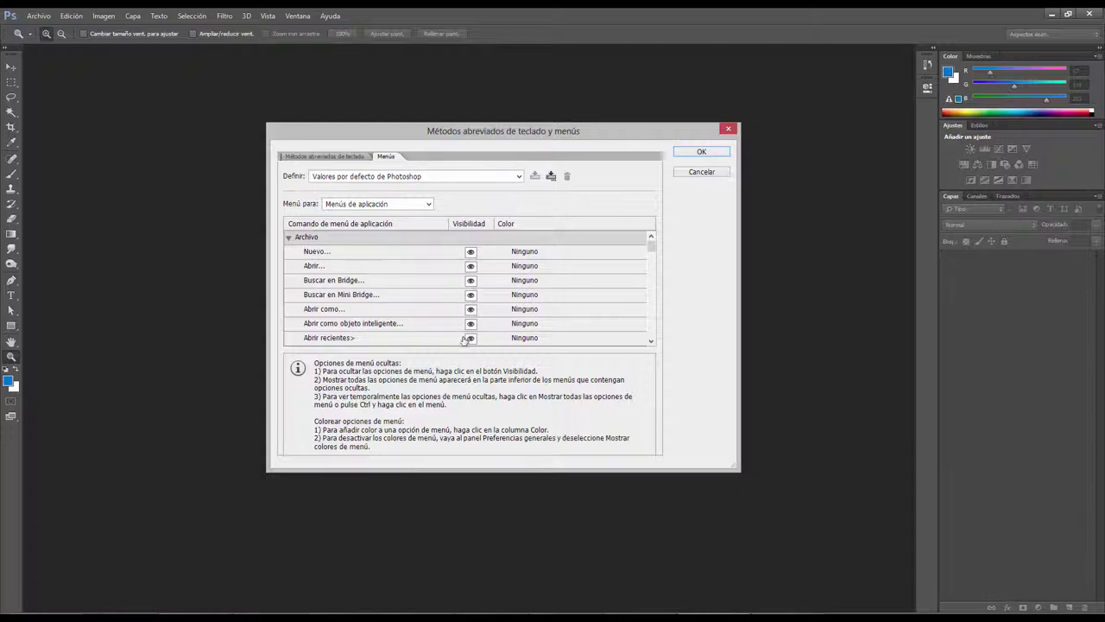
- Hide Nuevo, Abrir, Buscar en Bridge and Buscar en Mini Bridge, apply, and confirm they're gone from Archivo
left_click(470, 252)
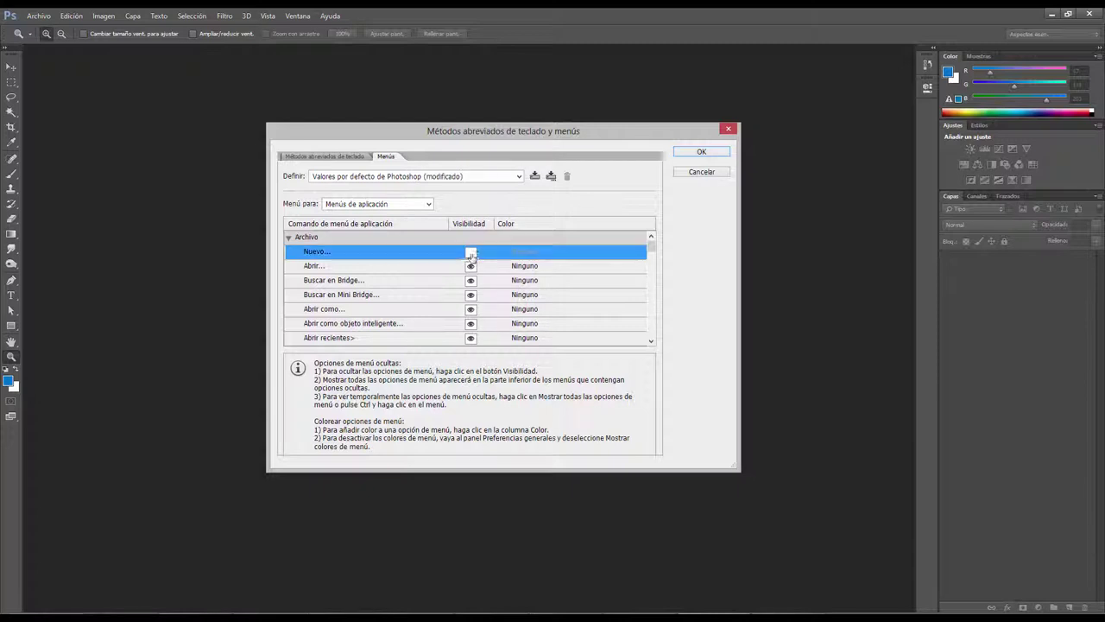
left_click(471, 266)
left_click(470, 281)
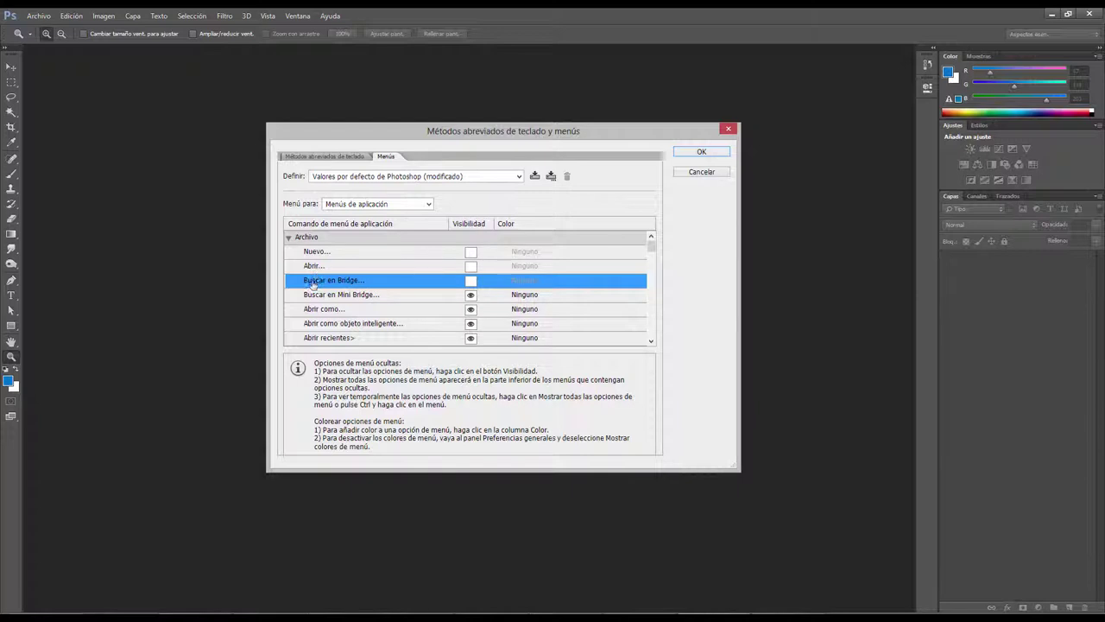
left_click(470, 294)
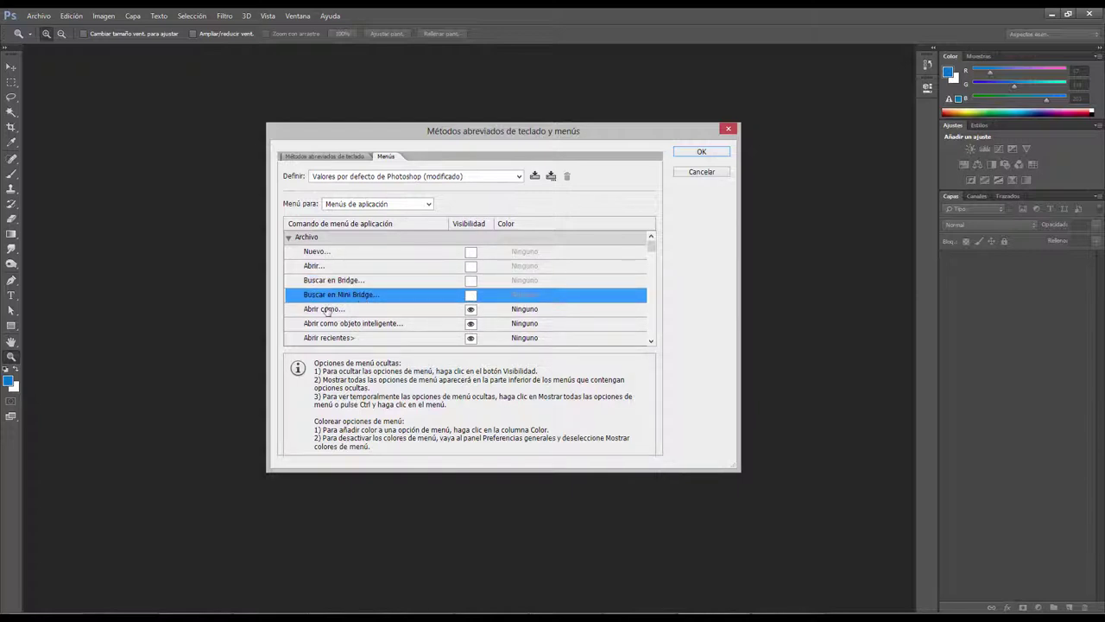
left_click(698, 153)
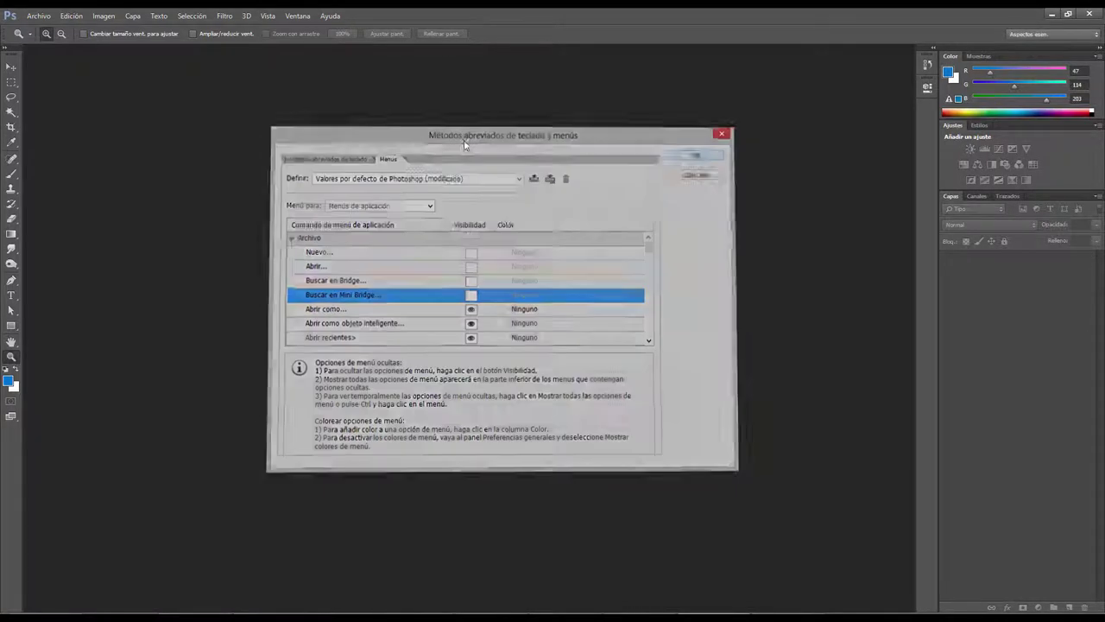
left_click(39, 16)
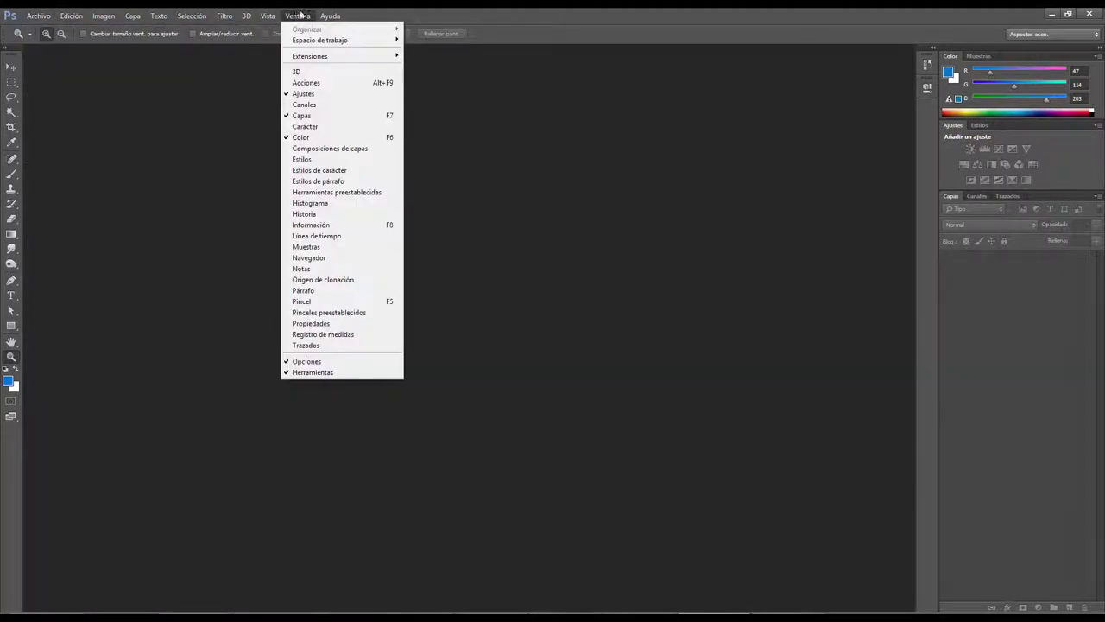
mouse_move(319, 40)
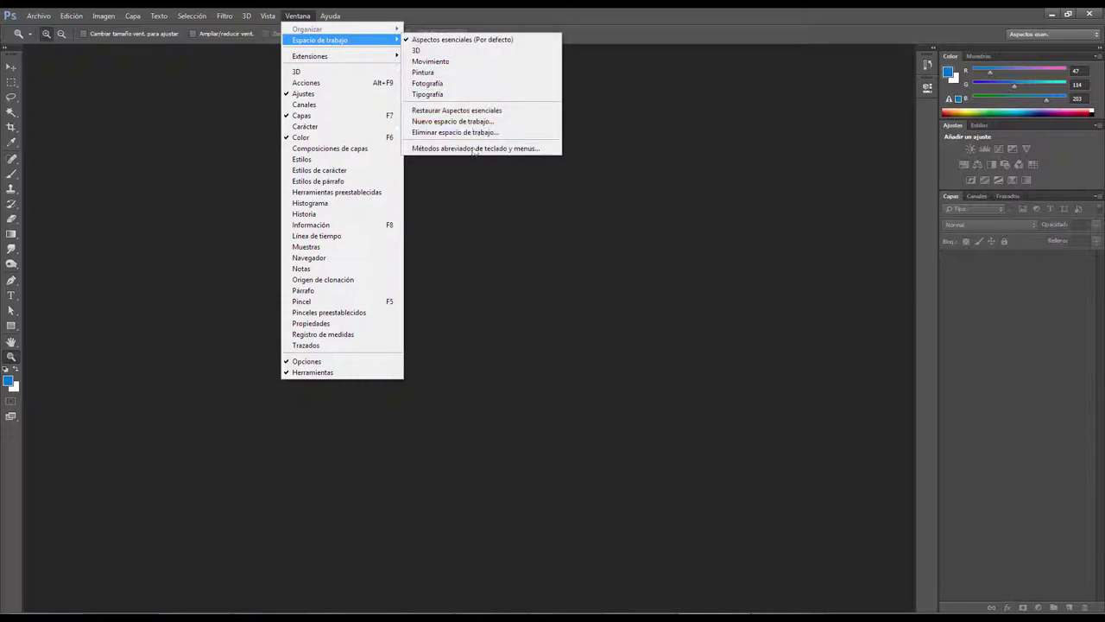
- Reopen the menu settings and make Buscar en Mini Bridge, Buscar en Bridge and Abrir visible again
left_click(483, 147)
left_click(470, 294)
left_click(471, 279)
left_click(471, 265)
- Make Nuevo visible again, set Buscar en Bridge's colour to Naranja, and apply with OK
left_click(471, 252)
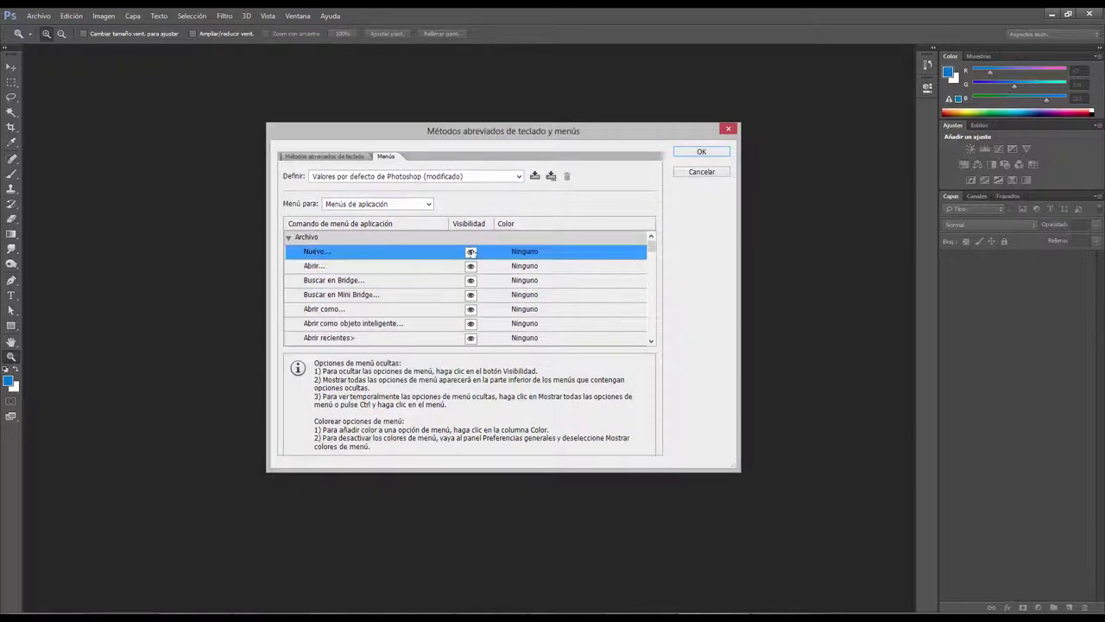
mouse_move(654, 248)
left_mouse_down()
mouse_move(651, 334)
mouse_move(651, 245)
left_mouse_up()
scroll(651, 248, "down", 1)
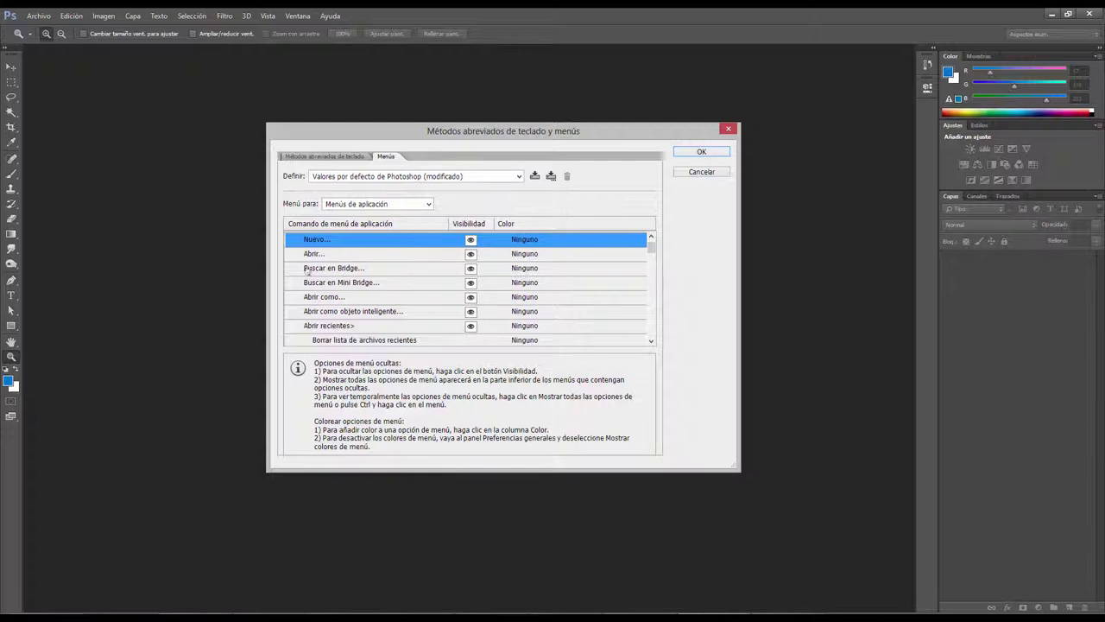
left_click(526, 269)
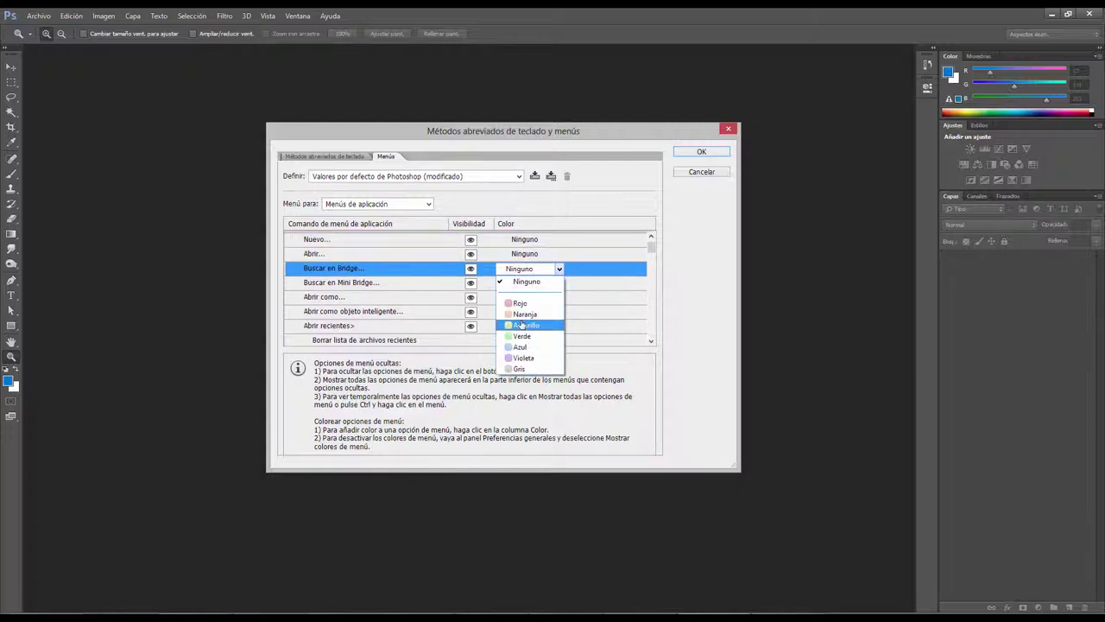
left_click(524, 313)
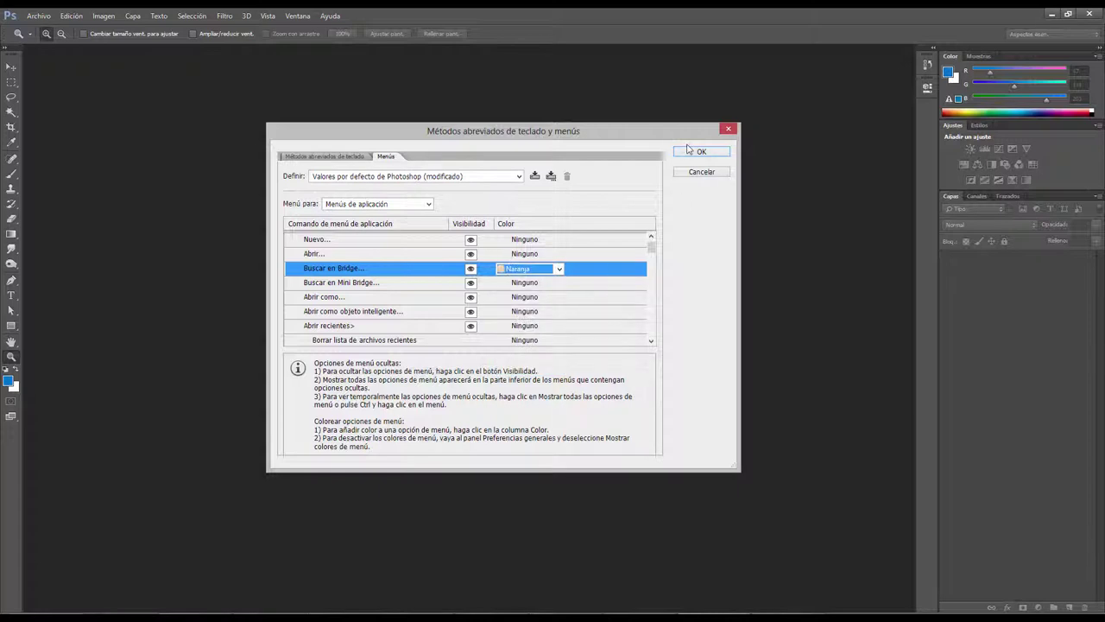
left_click(700, 153)
- Check the orange Buscar en Bridge entry in Archivo, then reopen the shortcuts and menus settings
left_click(38, 16)
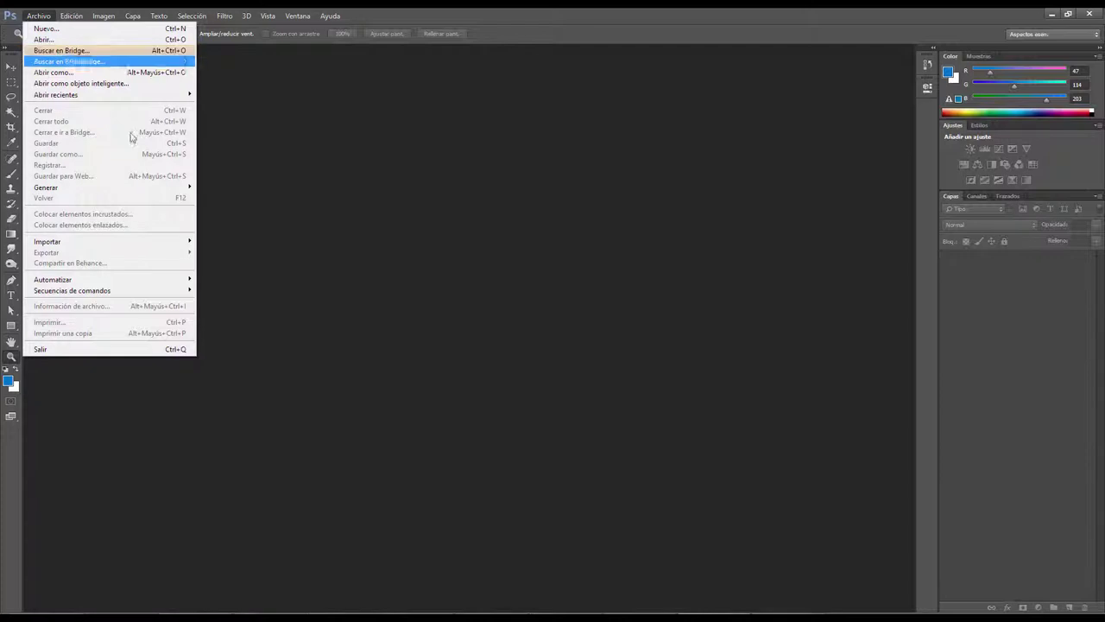
left_click(39, 17)
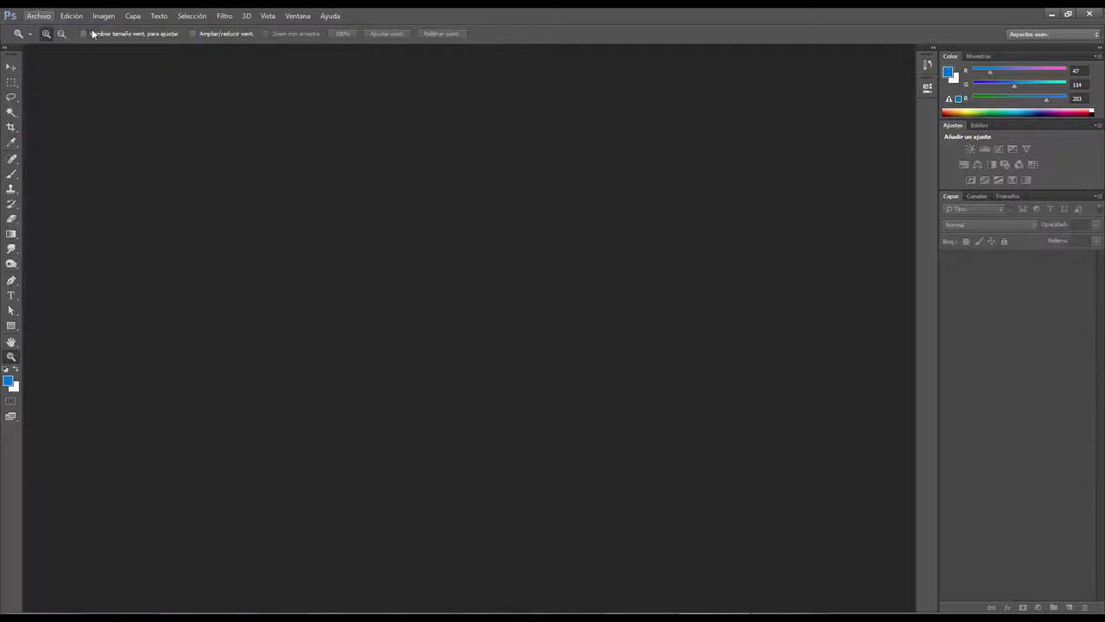
left_click(298, 16)
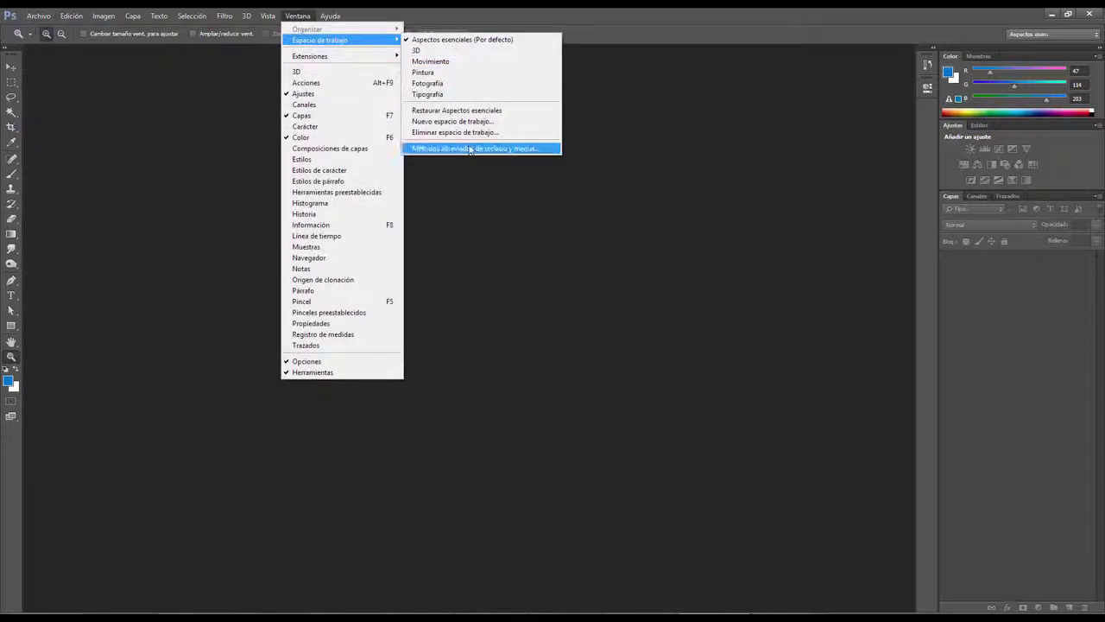
left_click(471, 149)
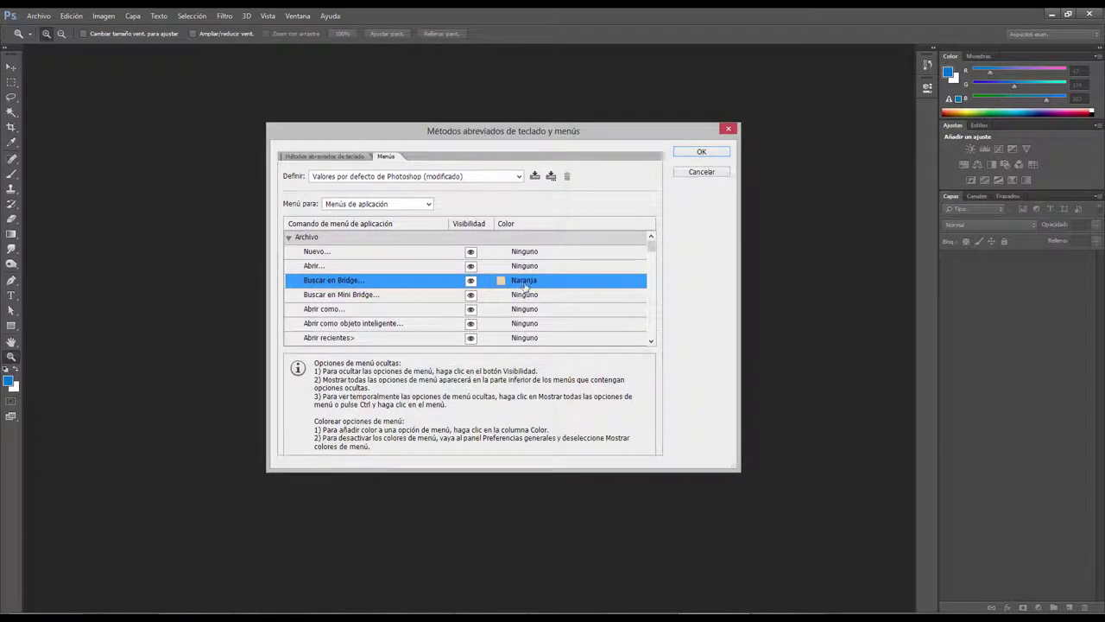
- Set Buscar en Bridge to Ninguno and Abrir como objeto inteligente to Verde, verify in Archivo, reopen settings
left_click(524, 285)
left_click(527, 299)
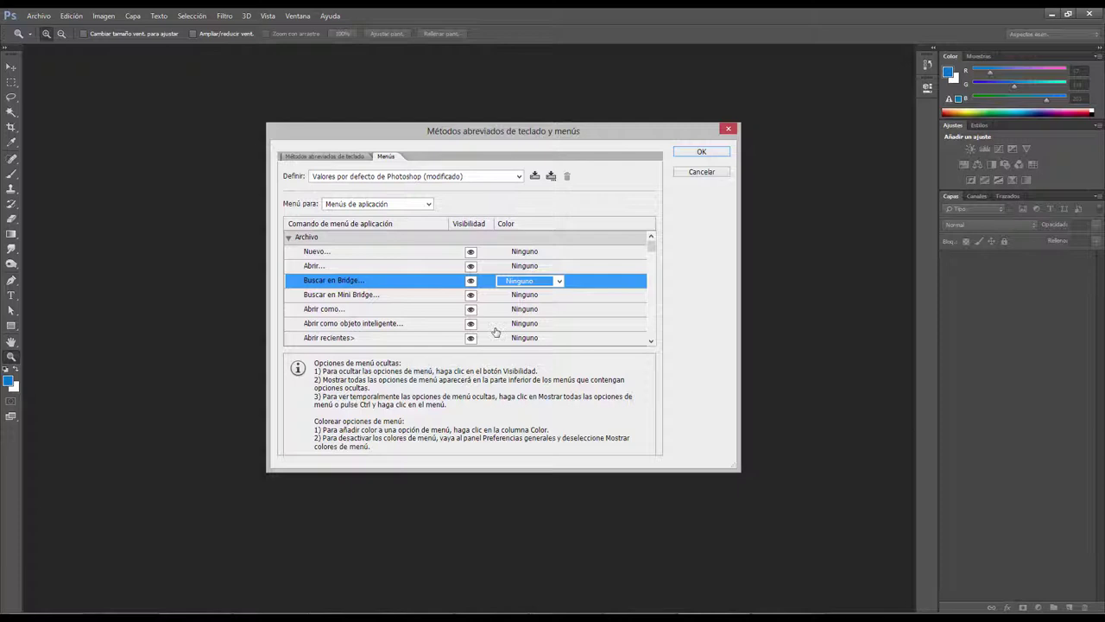
left_click(527, 324)
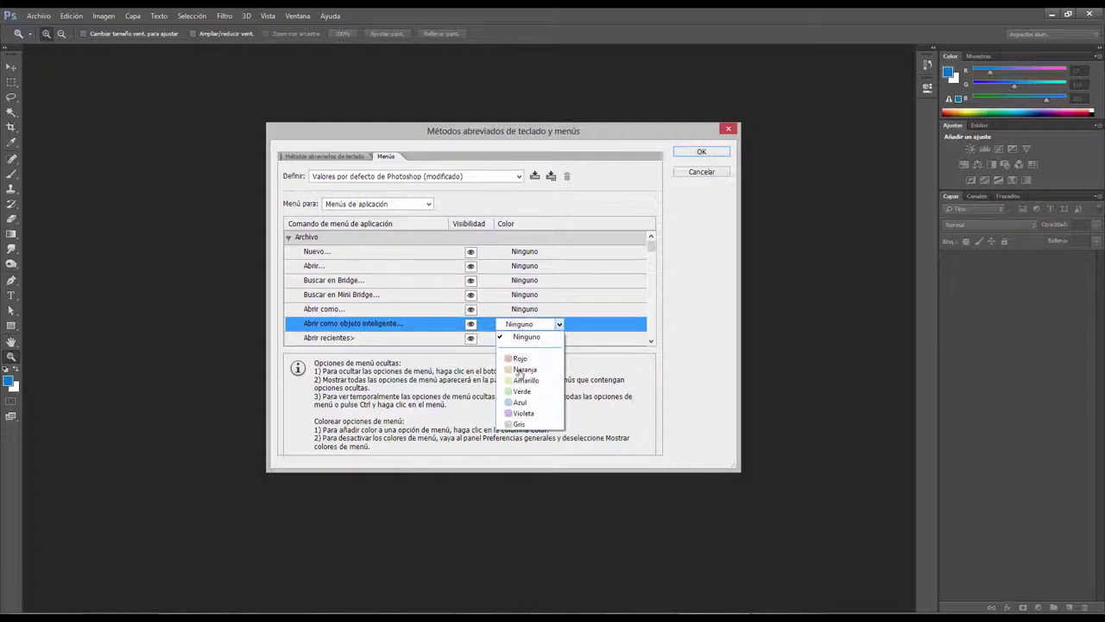
left_click(522, 391)
left_click(701, 151)
left_click(38, 16)
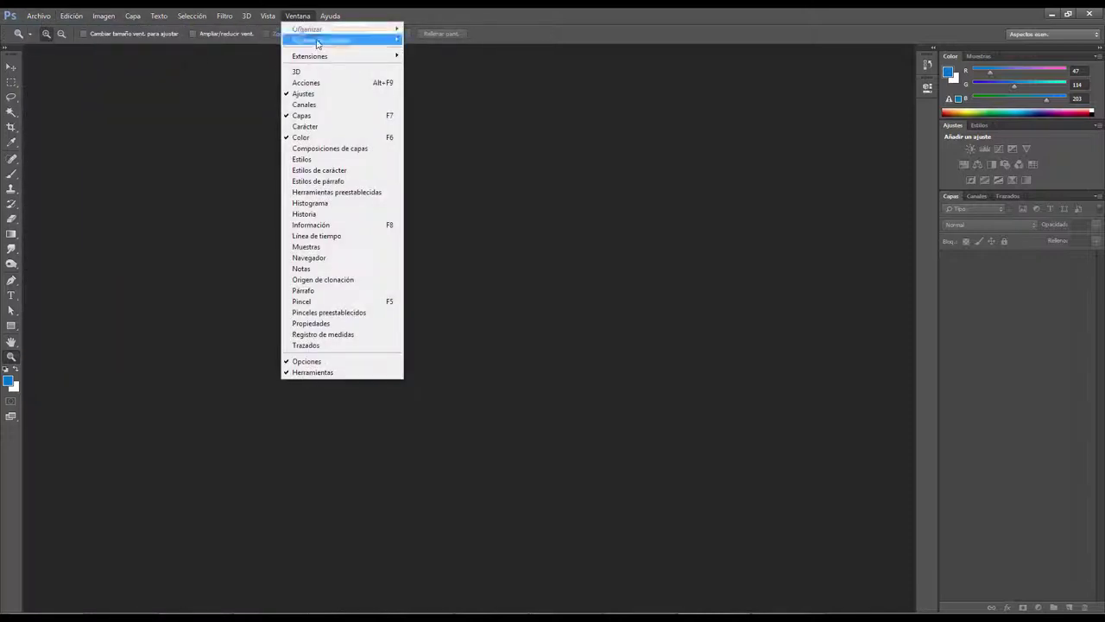
mouse_move(320, 40)
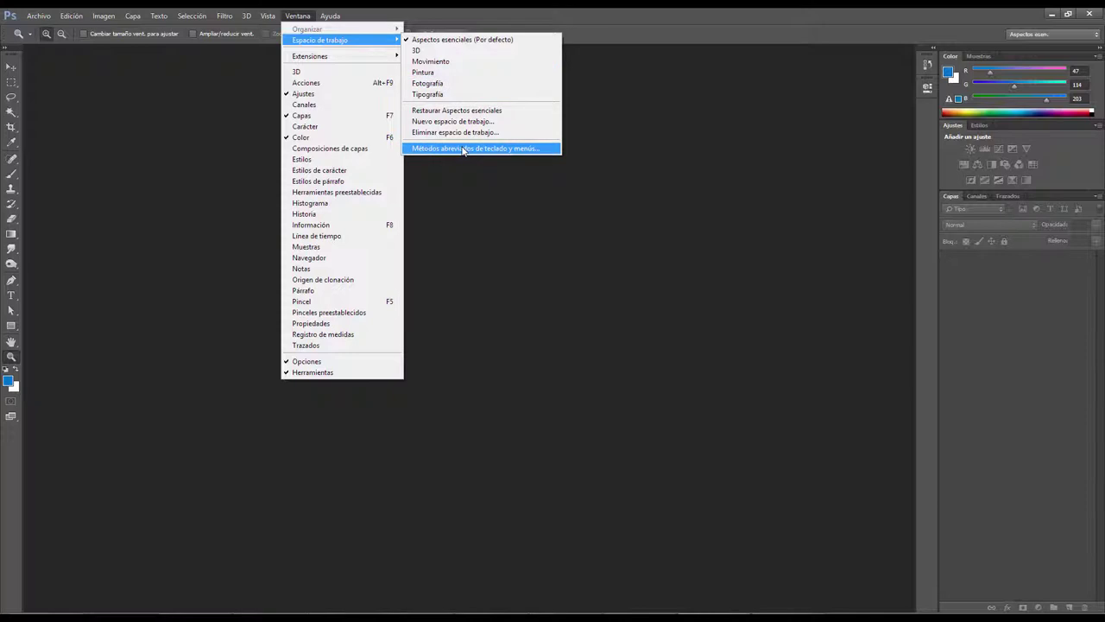
left_click(463, 151)
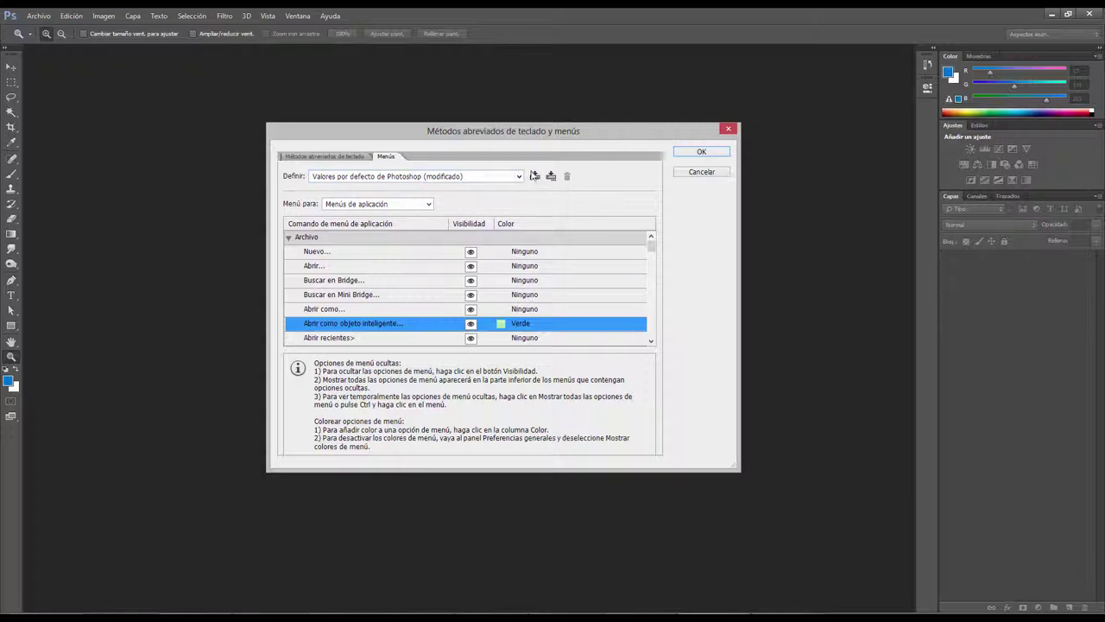
- Save the current menu customization to a new set file named 'Prueba menú'
left_click(534, 176)
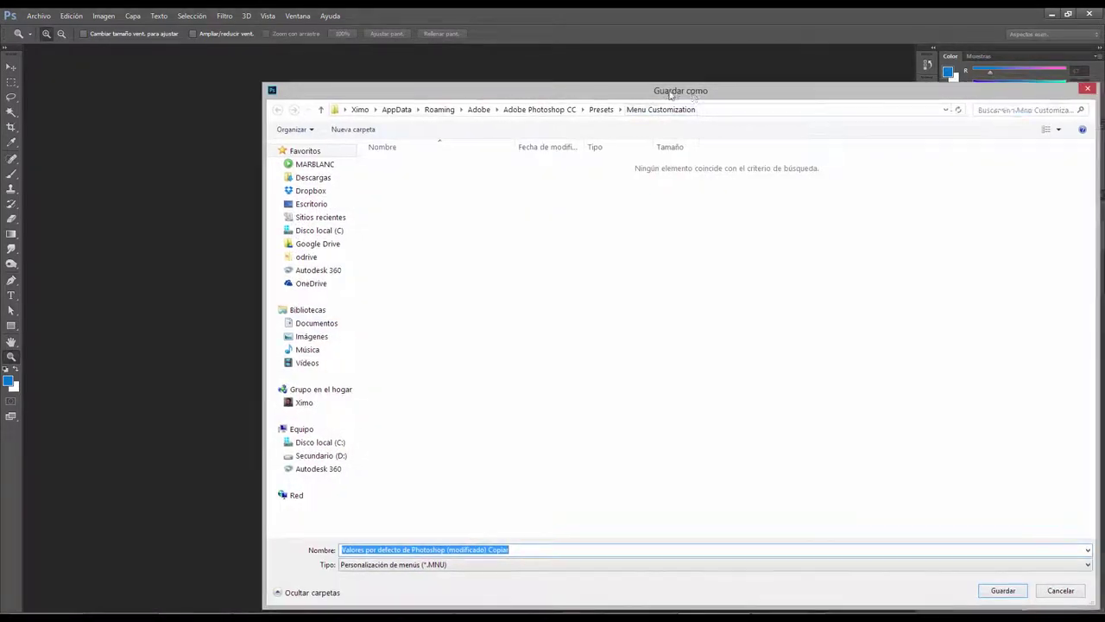
left_click_drag(670, 95, 543, 68)
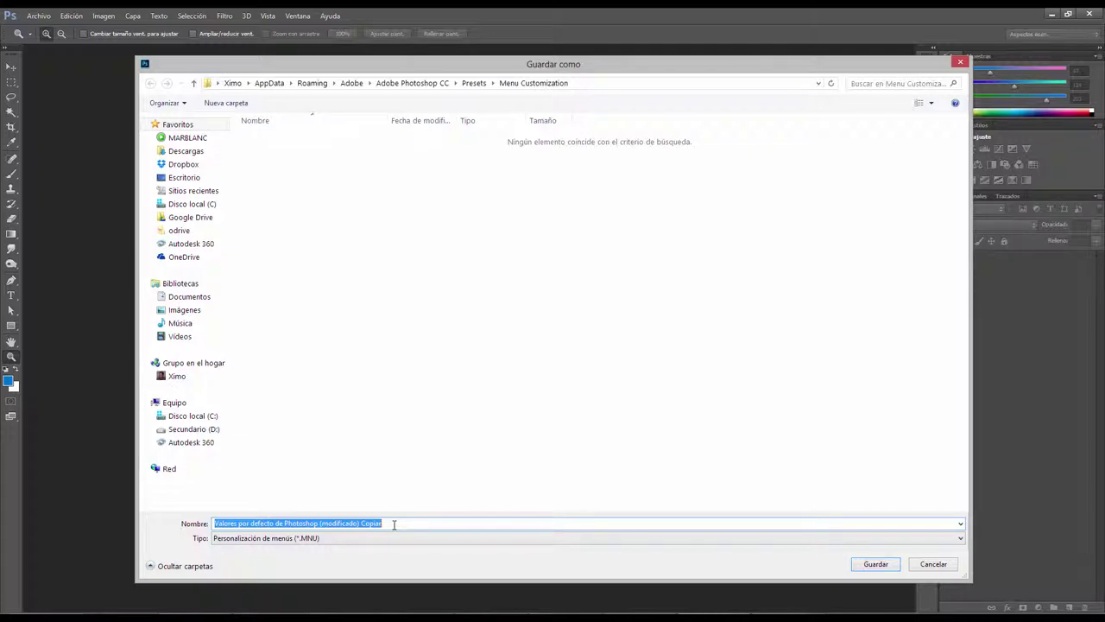
type("Prueba menú")
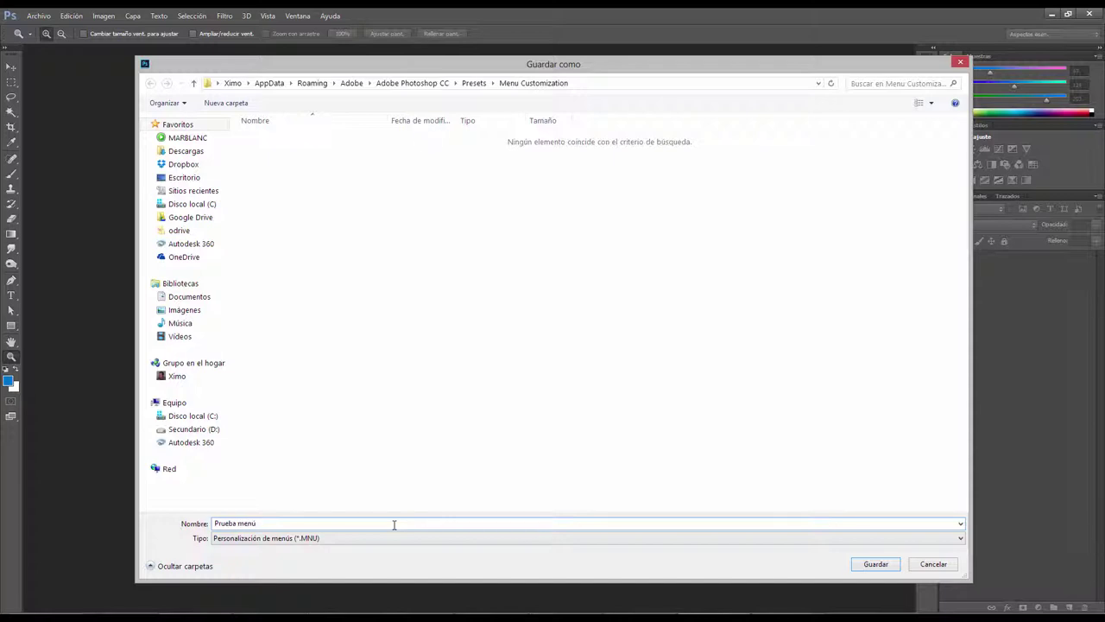
left_click(871, 568)
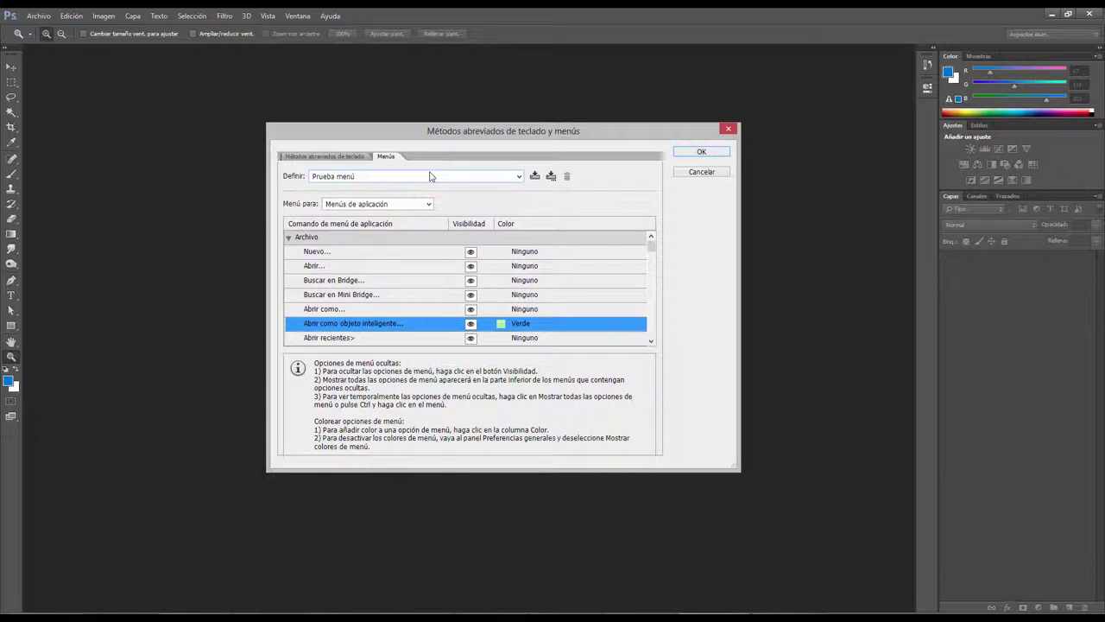
- Switch the menu set to Valores por defecto de Photoshop and then back to Prueba menú
left_click(474, 176)
left_click(449, 188)
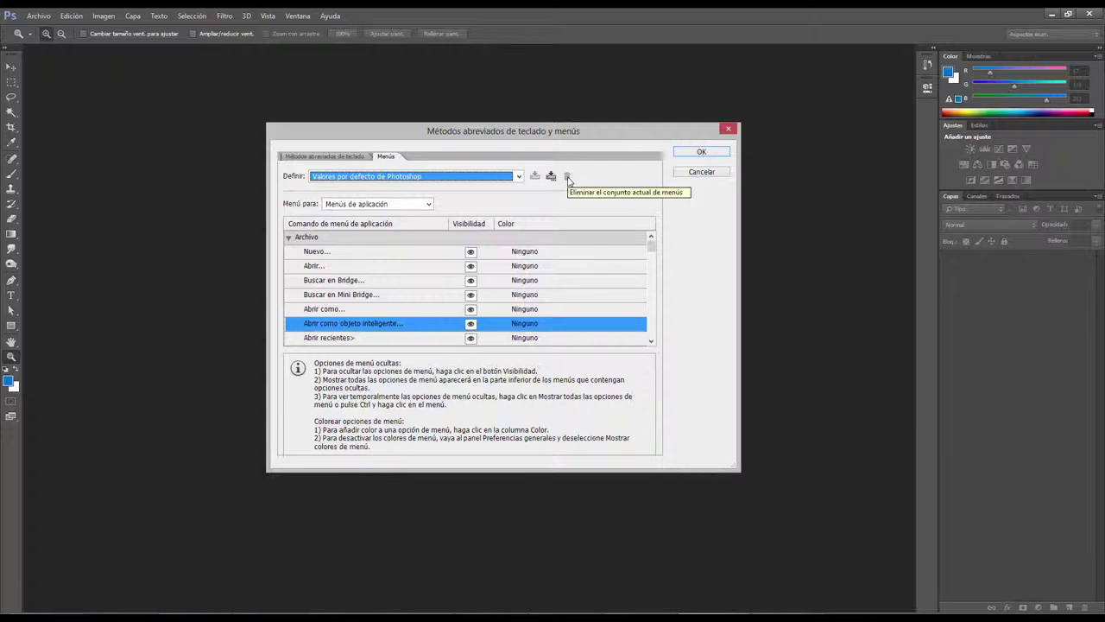
left_click(496, 177)
left_click(446, 208)
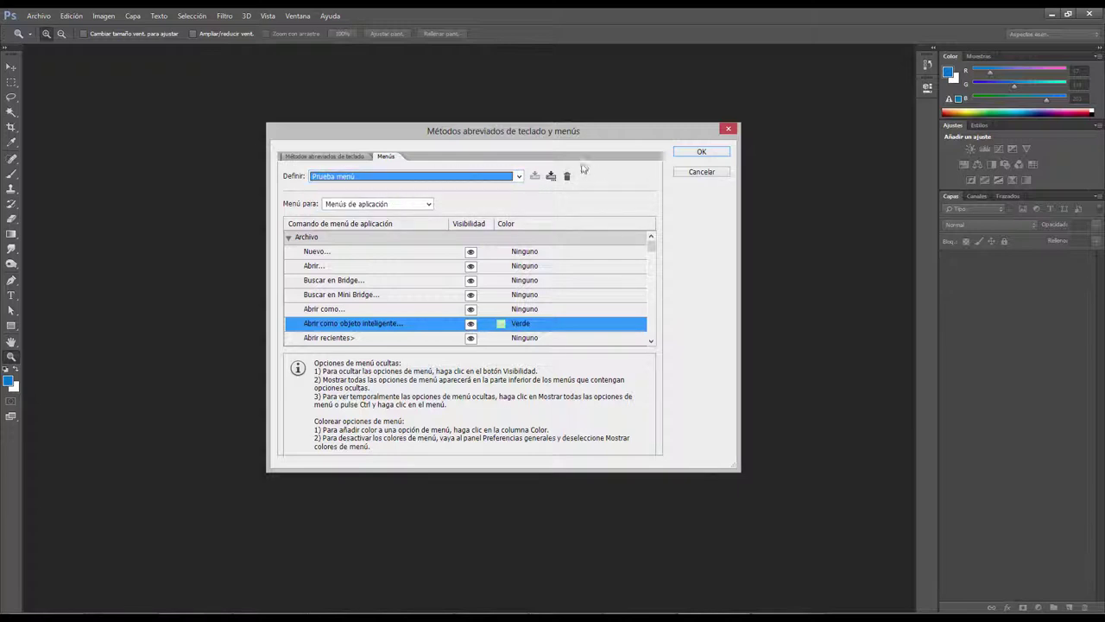
- Delete the Prueba menú set, select Valores por defecto de Photoshop, and accept with OK
left_click(567, 176)
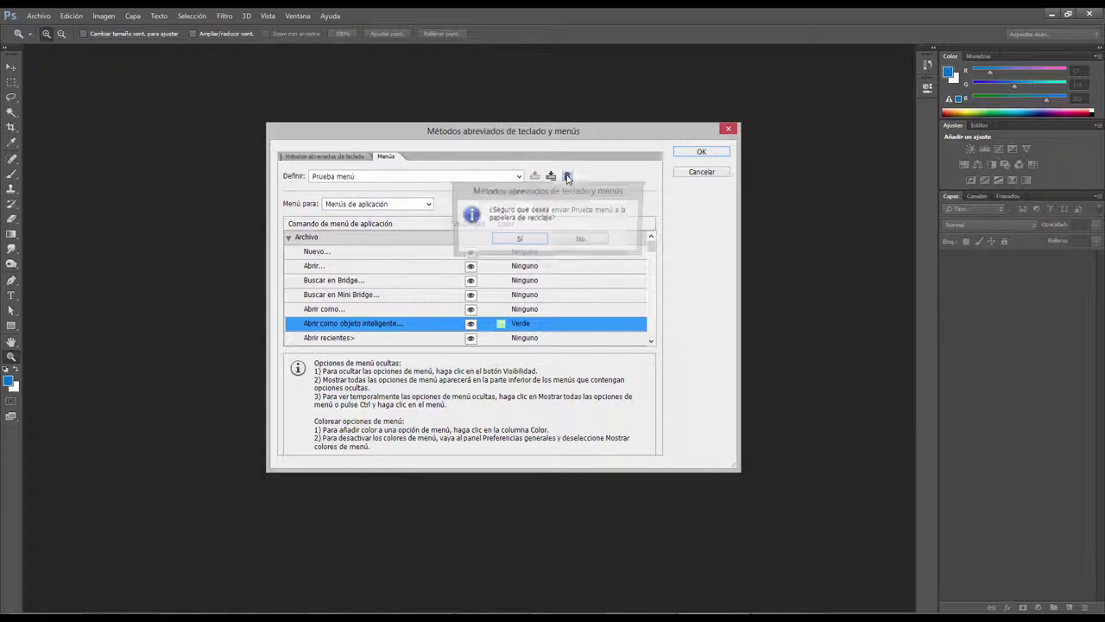
left_click(518, 240)
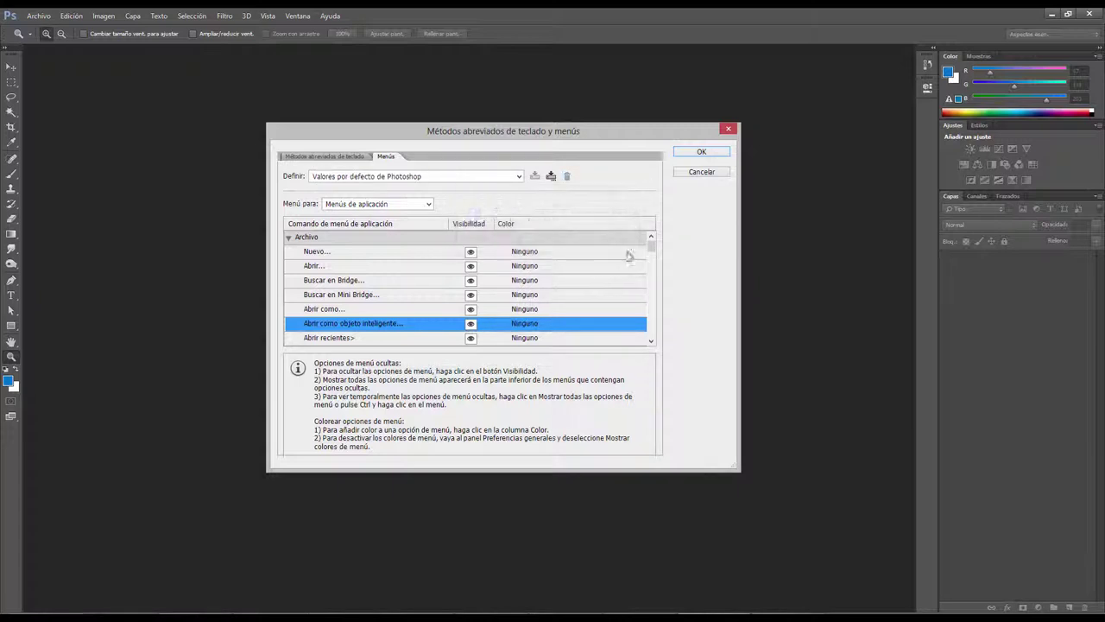
left_click(506, 178)
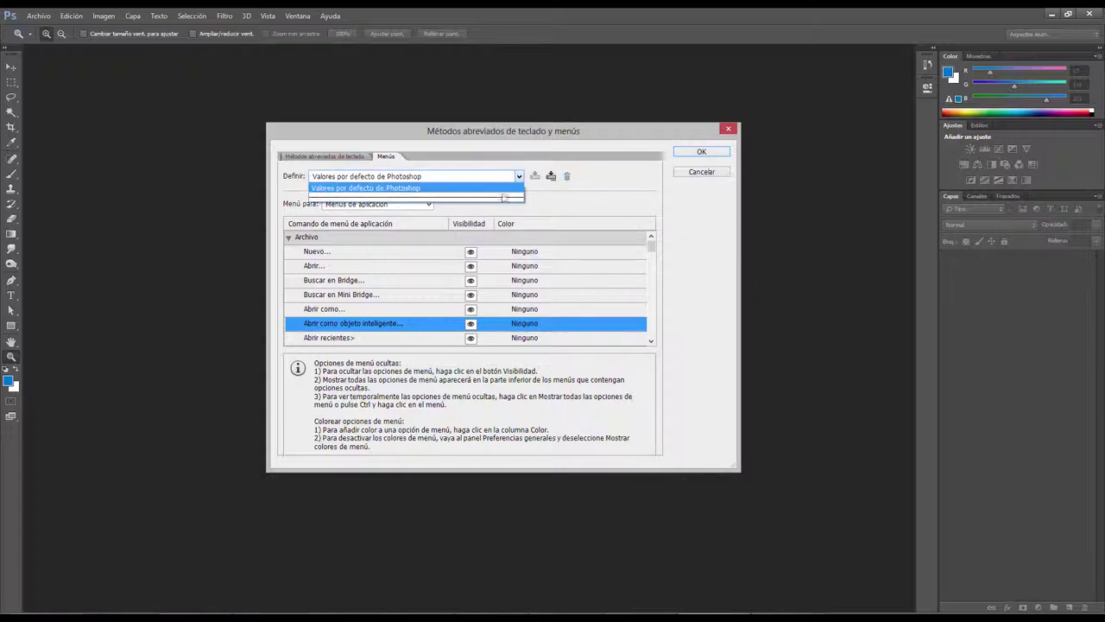
left_click(613, 180)
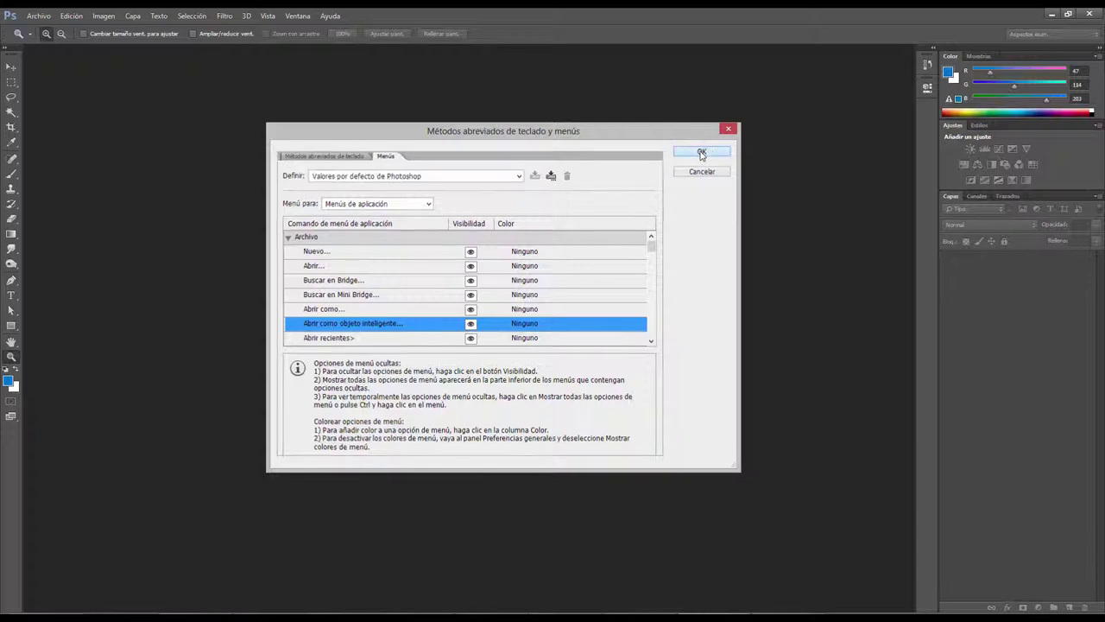
left_click(700, 153)
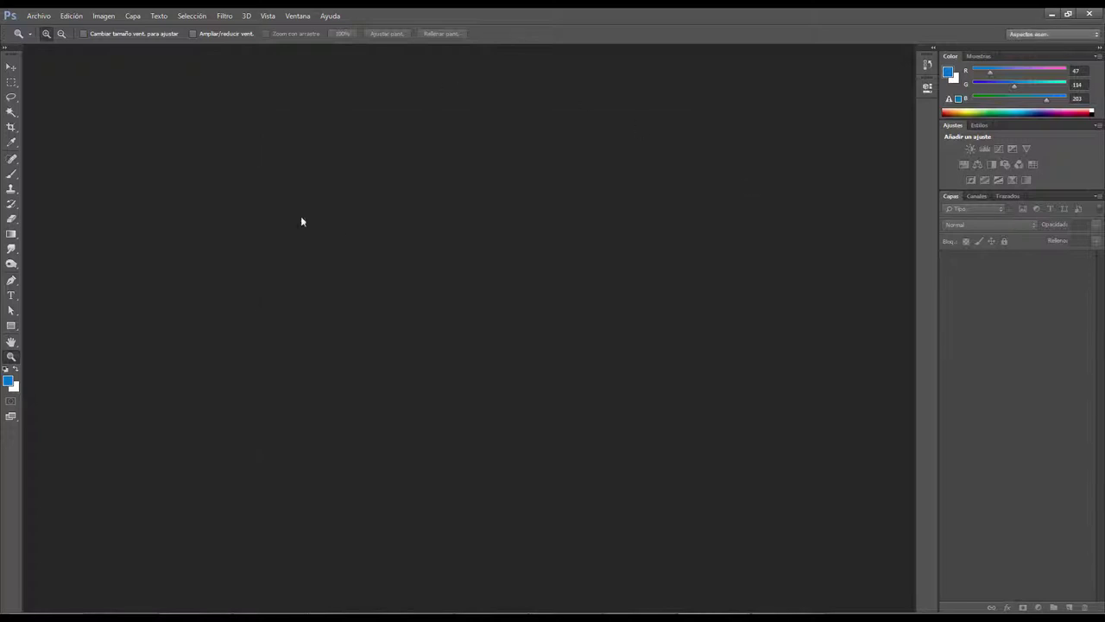
left_click(296, 16)
mouse_move(320, 40)
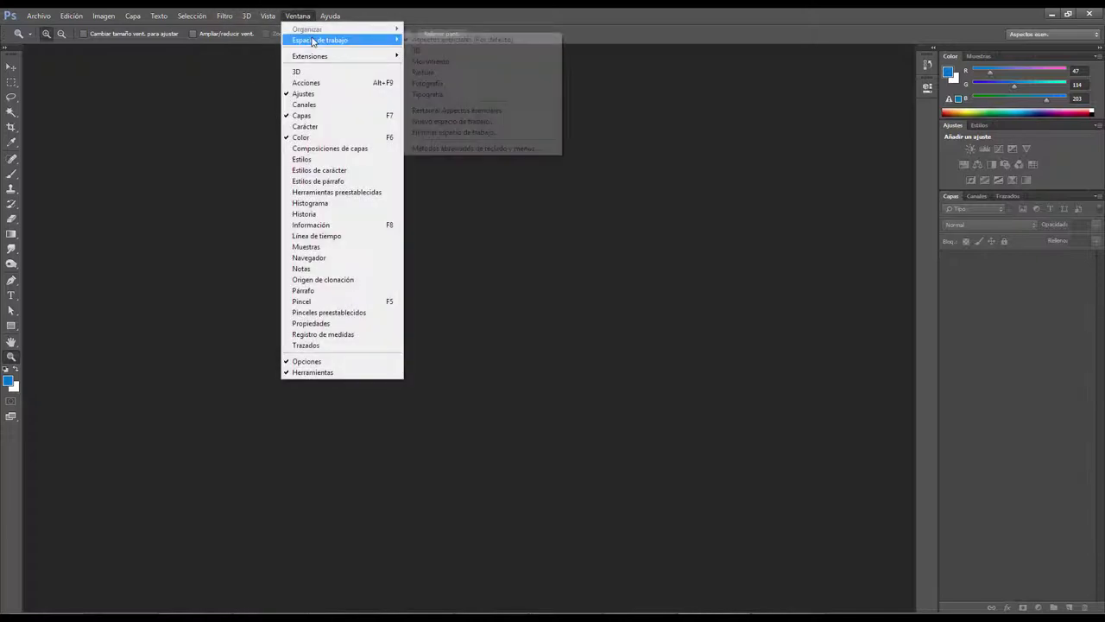
left_click(460, 150)
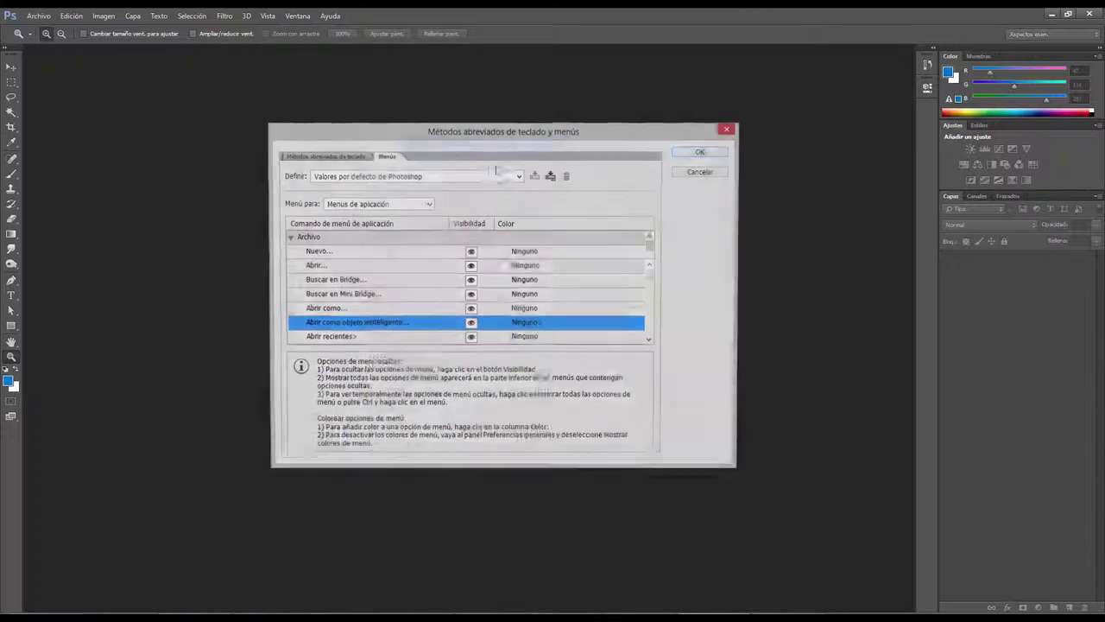
left_click(330, 159)
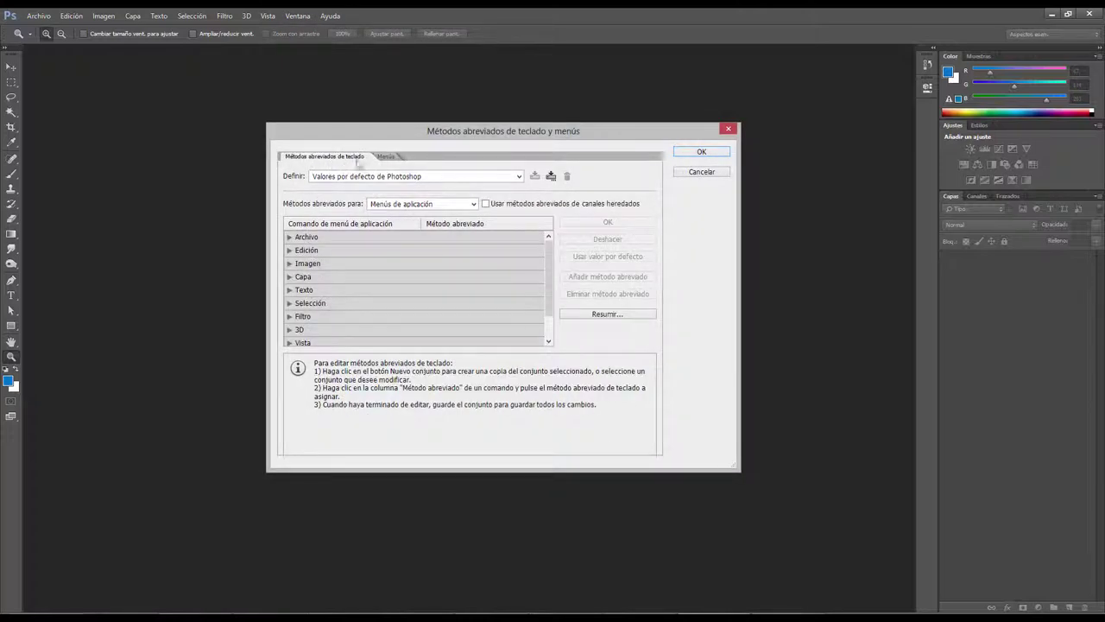
left_click(726, 130)
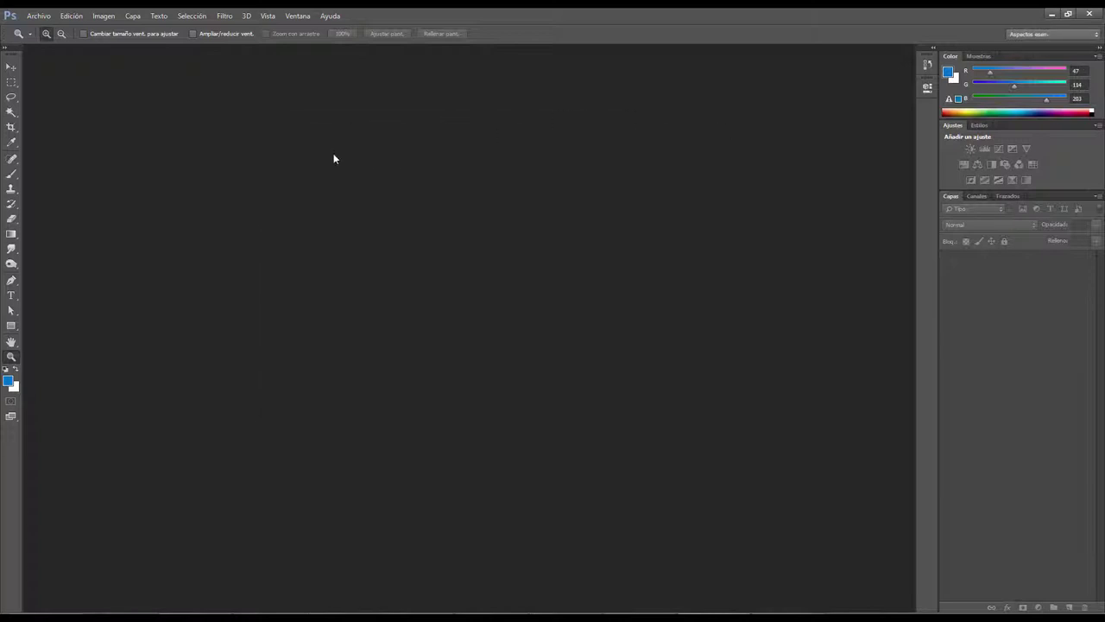
- Open the Imagen menu to browse its commands, then dismiss it
left_click(101, 16)
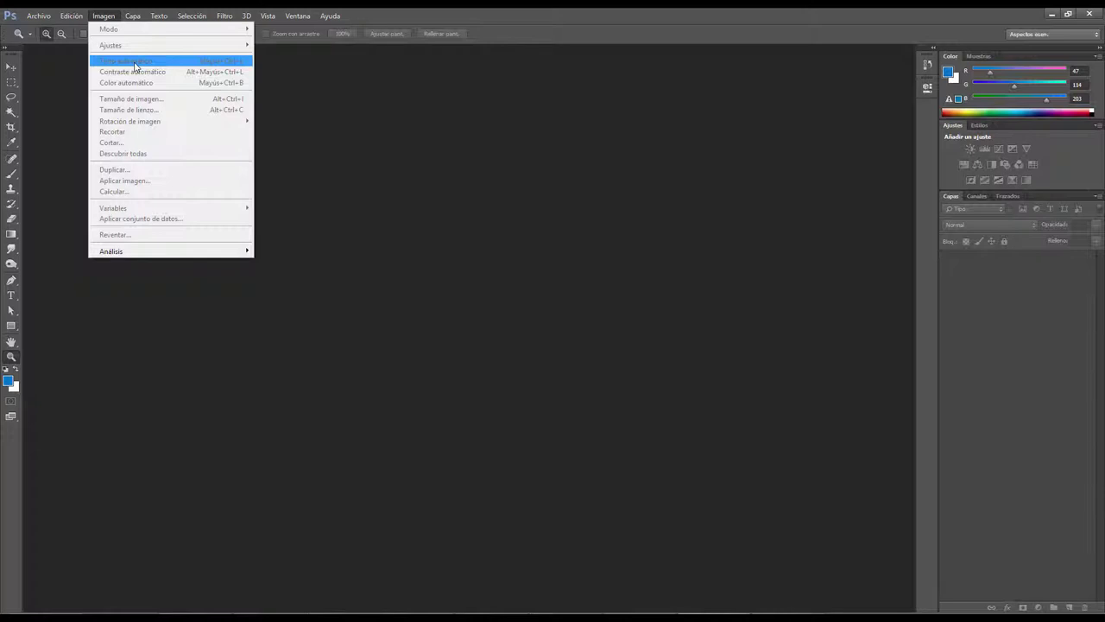
left_click(352, 127)
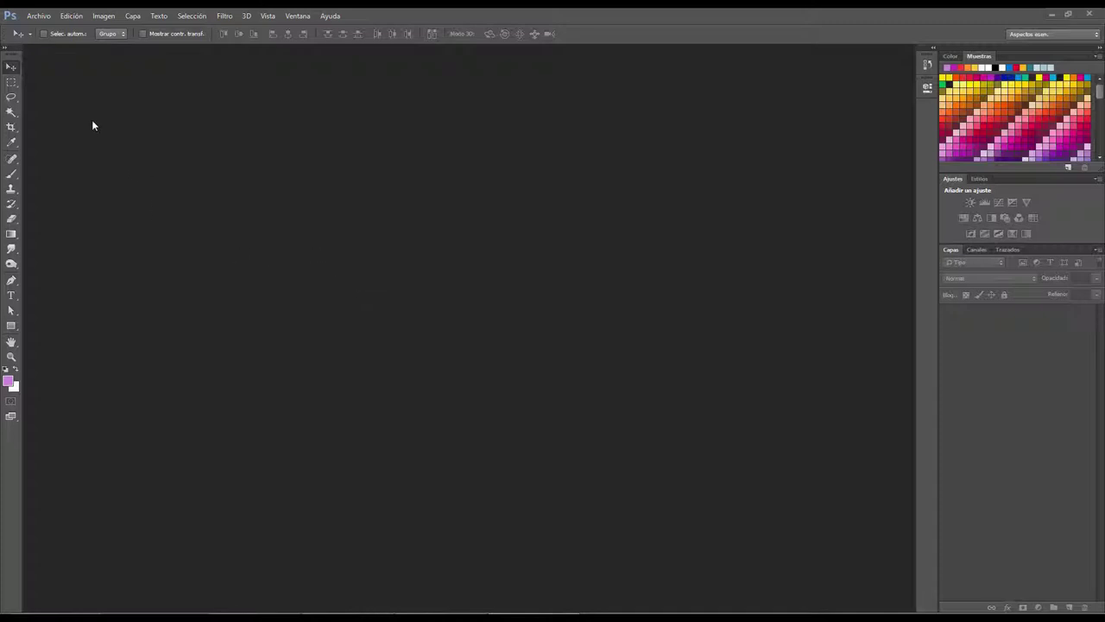
- Test default shortcuts by switching Marquee, Move (V) and Eraser (E), then open Edición > Métodos abreviados
left_click(11, 82)
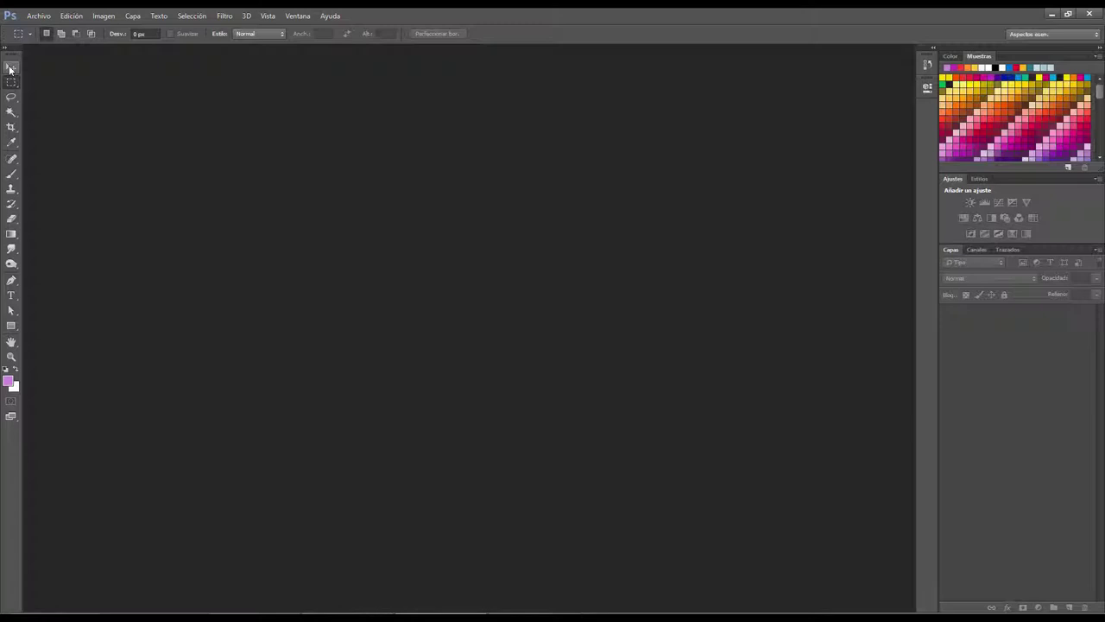
key("v")
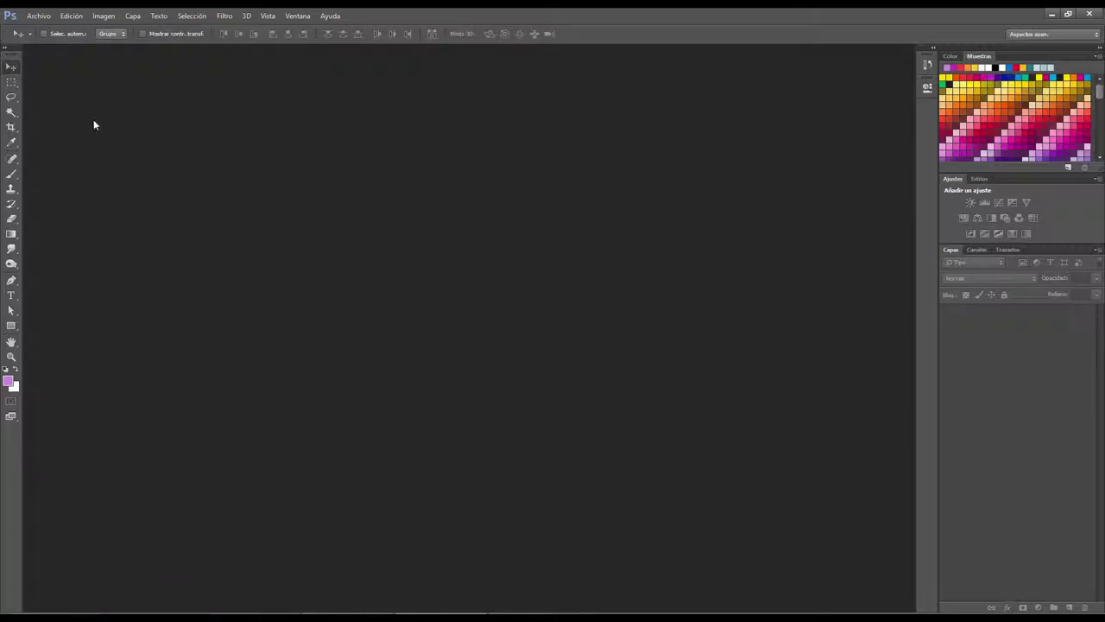
key("e")
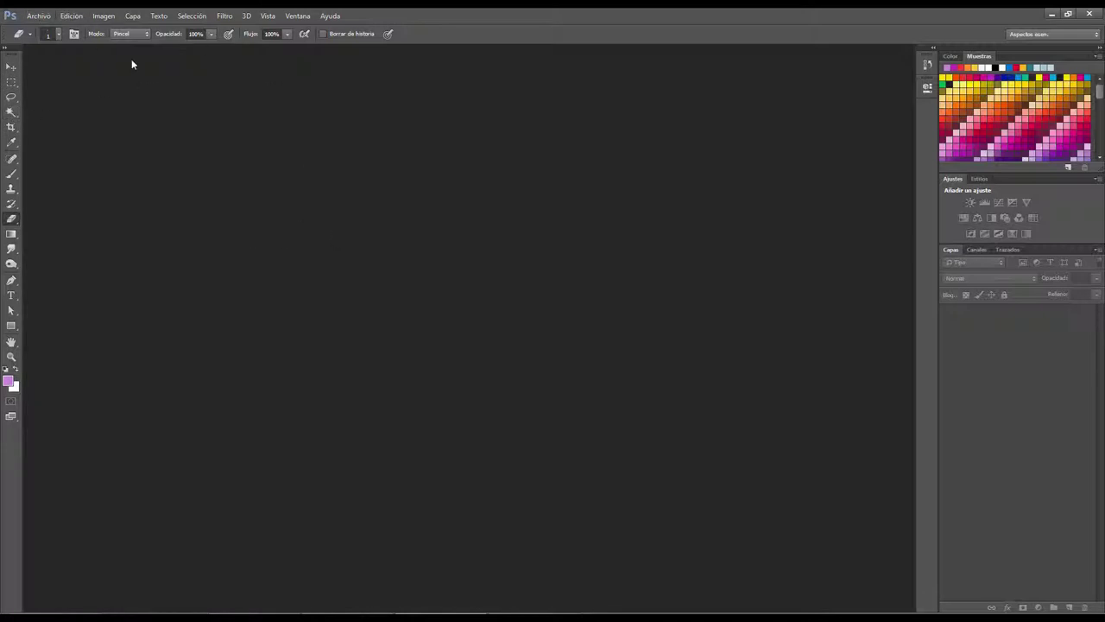
left_click(71, 16)
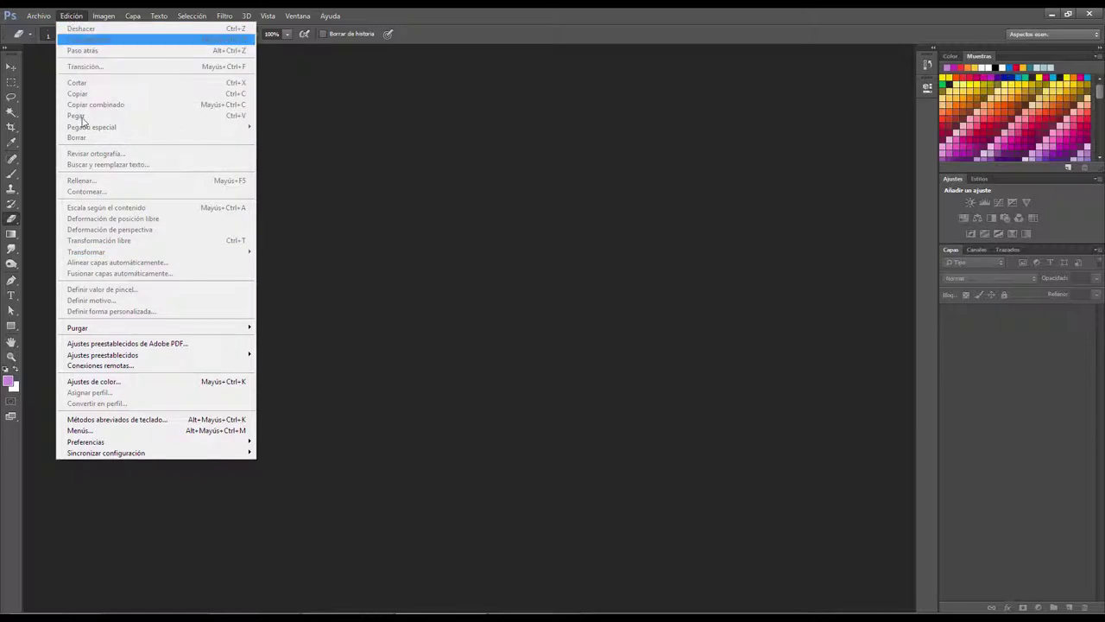
left_click(143, 420)
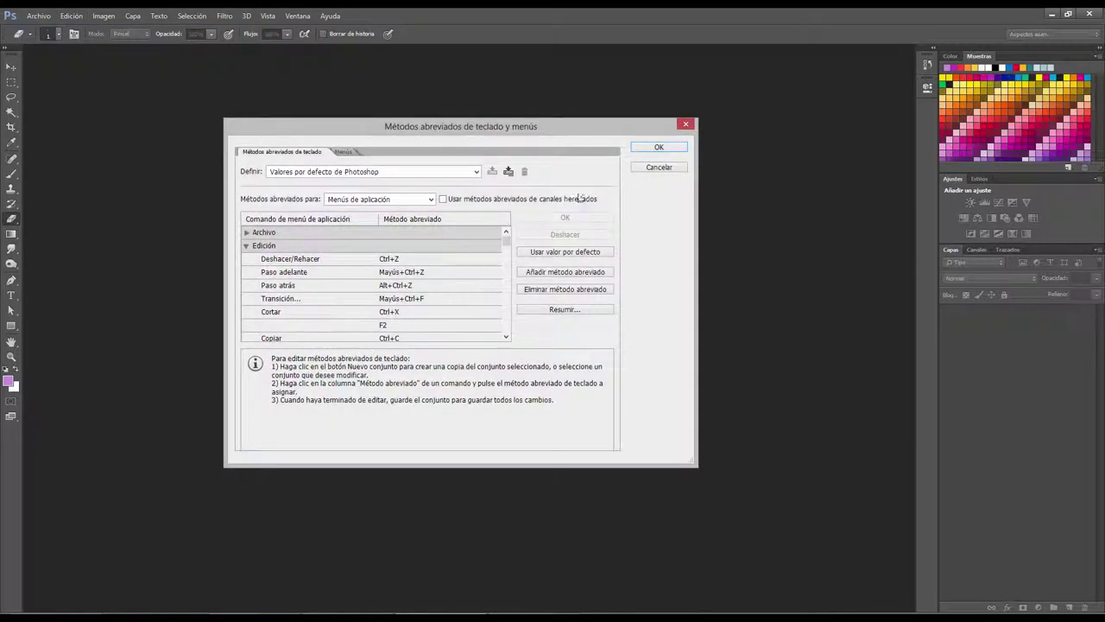
- Cancel, then reopen Métodos abreviados de teclado y menús via Ventana > Espacio de trabajo, glancing at Menús
left_click(661, 168)
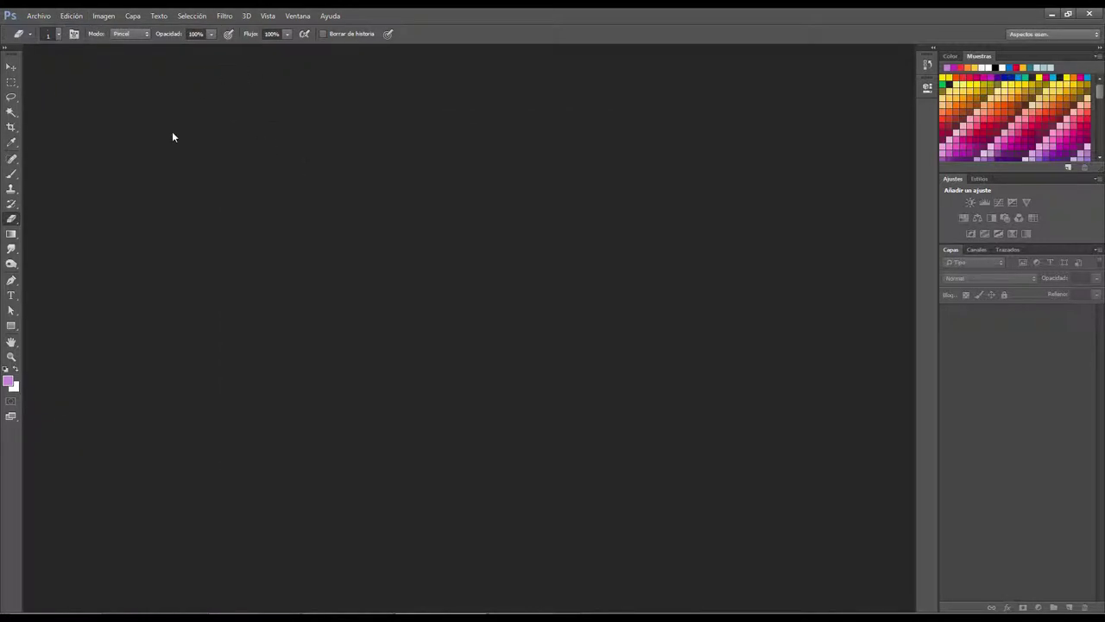
left_click(298, 17)
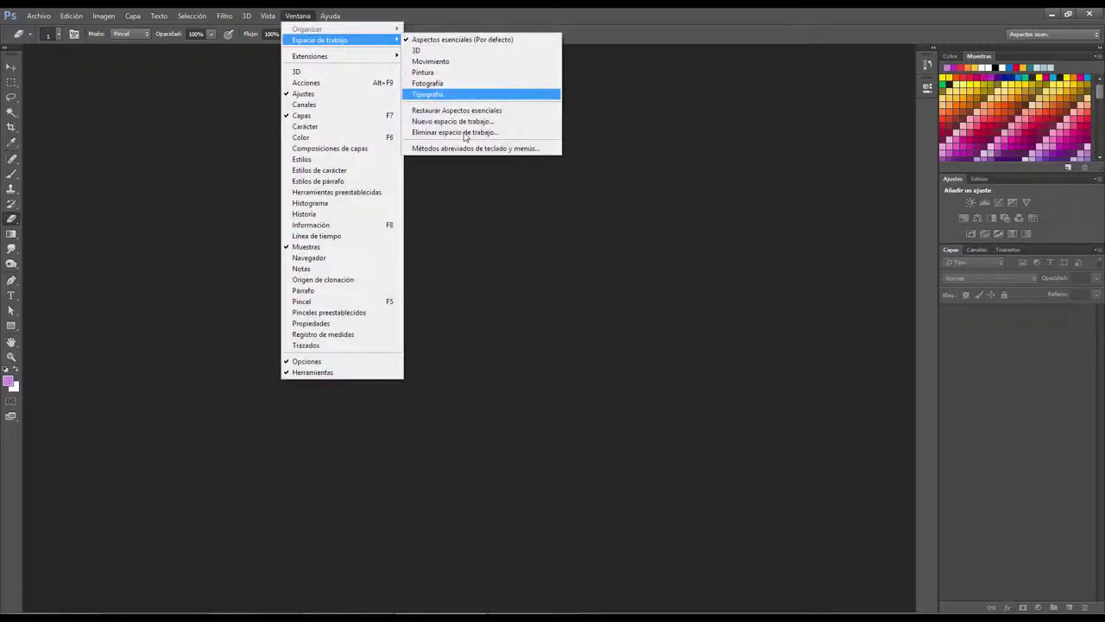
left_click(455, 149)
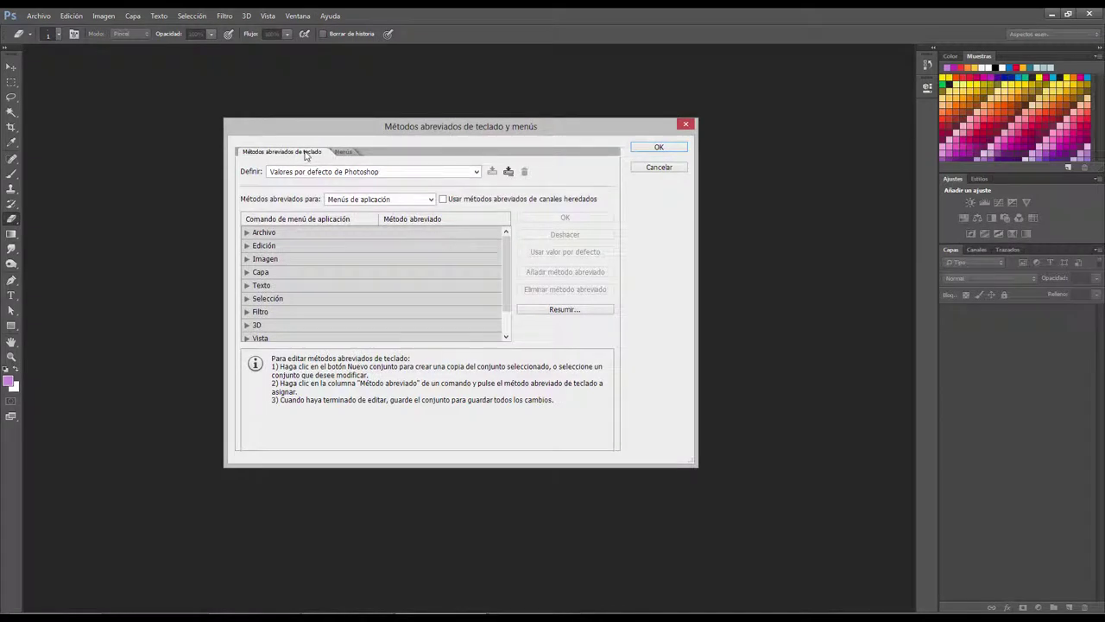
left_click(345, 153)
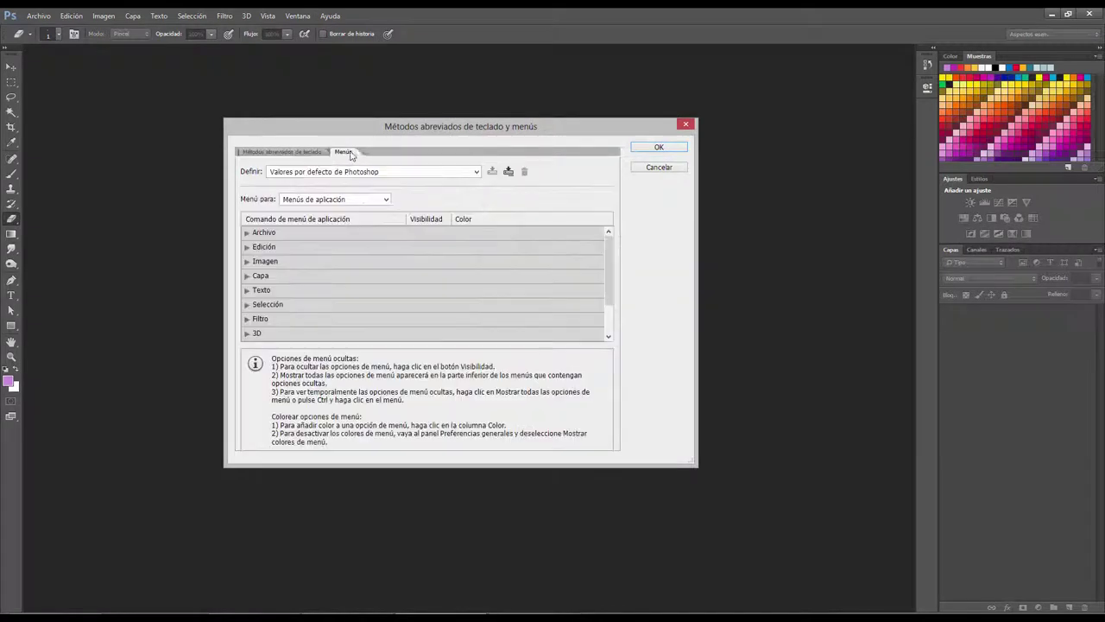
left_click(291, 155)
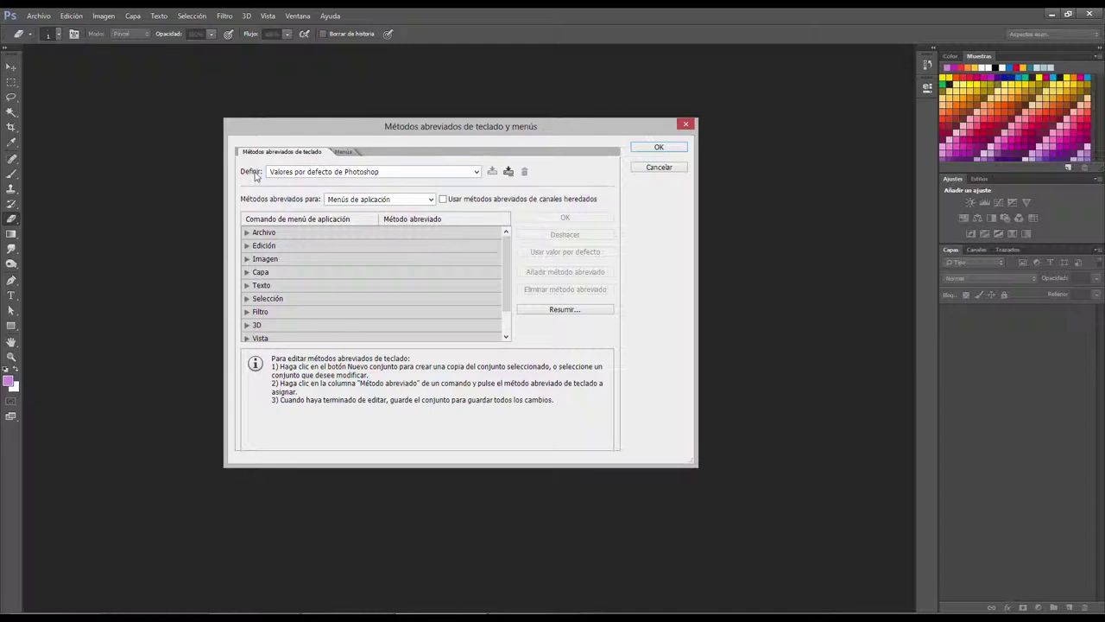
- Confirm the set is Valores por defecto de Photoshop and open the 'Métodos abreviados para' category list
left_click(382, 175)
left_click(382, 174)
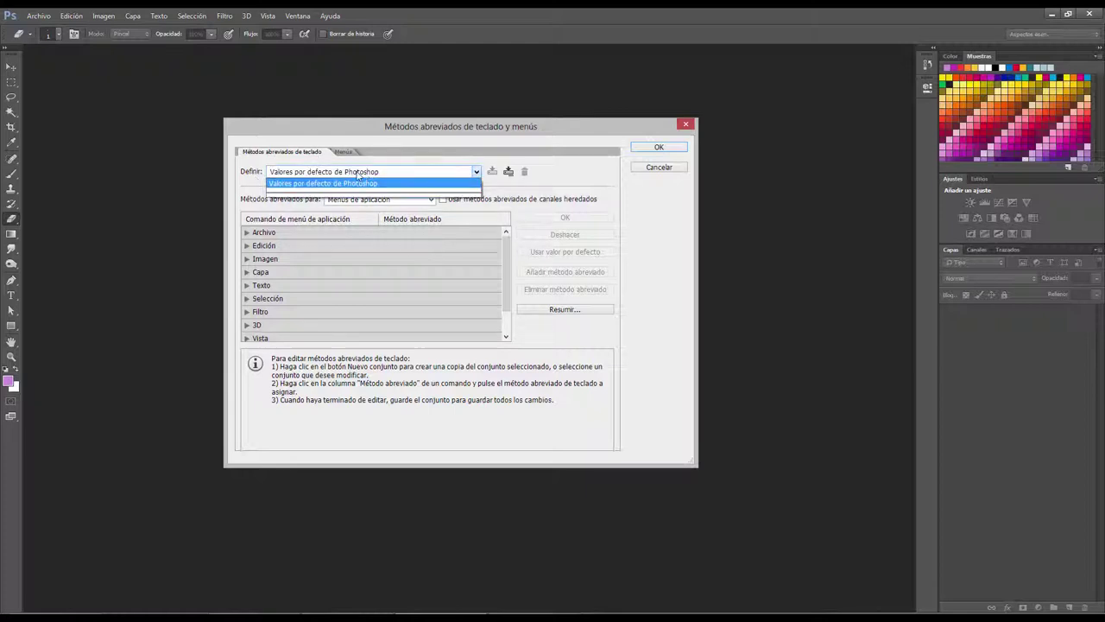
left_click(425, 174)
left_click(425, 175)
left_click(426, 174)
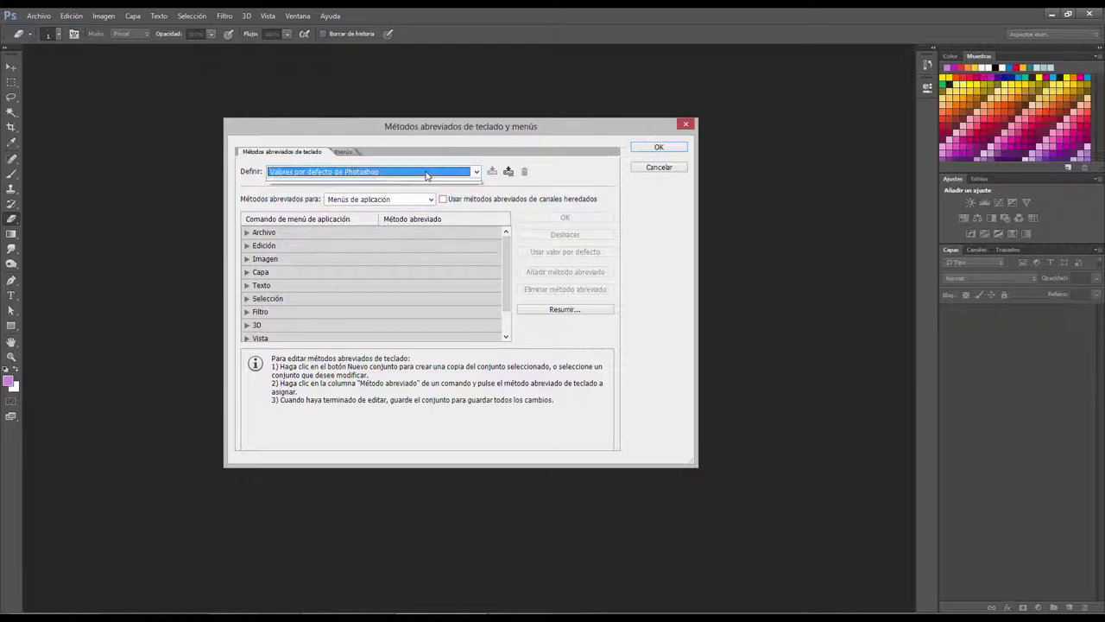
left_click(426, 174)
left_click(426, 175)
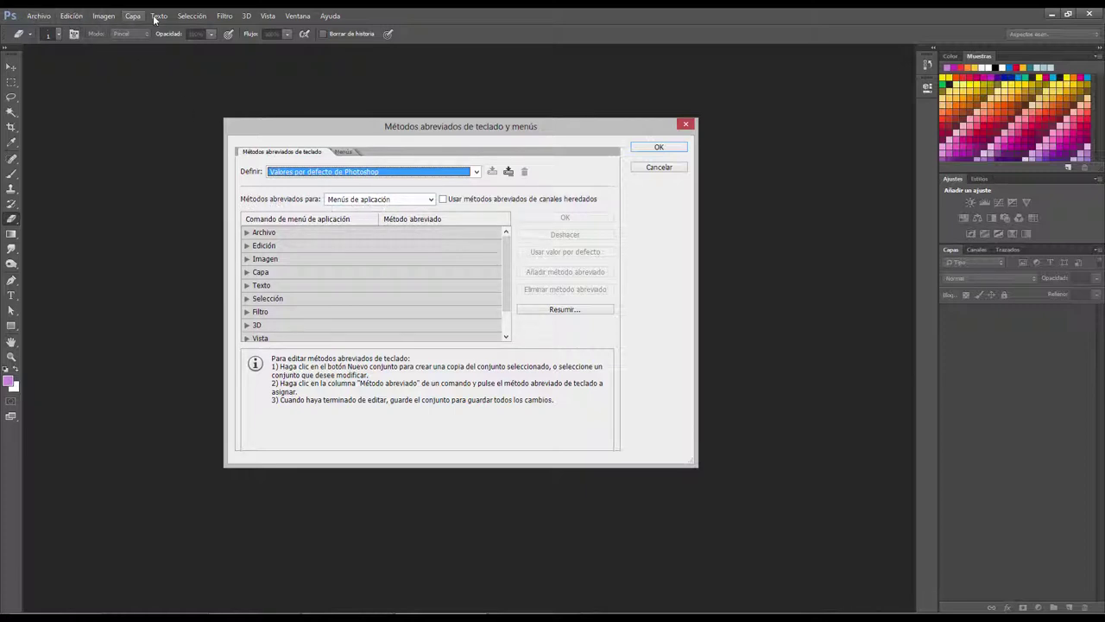
left_click(104, 15)
mouse_move(71, 15)
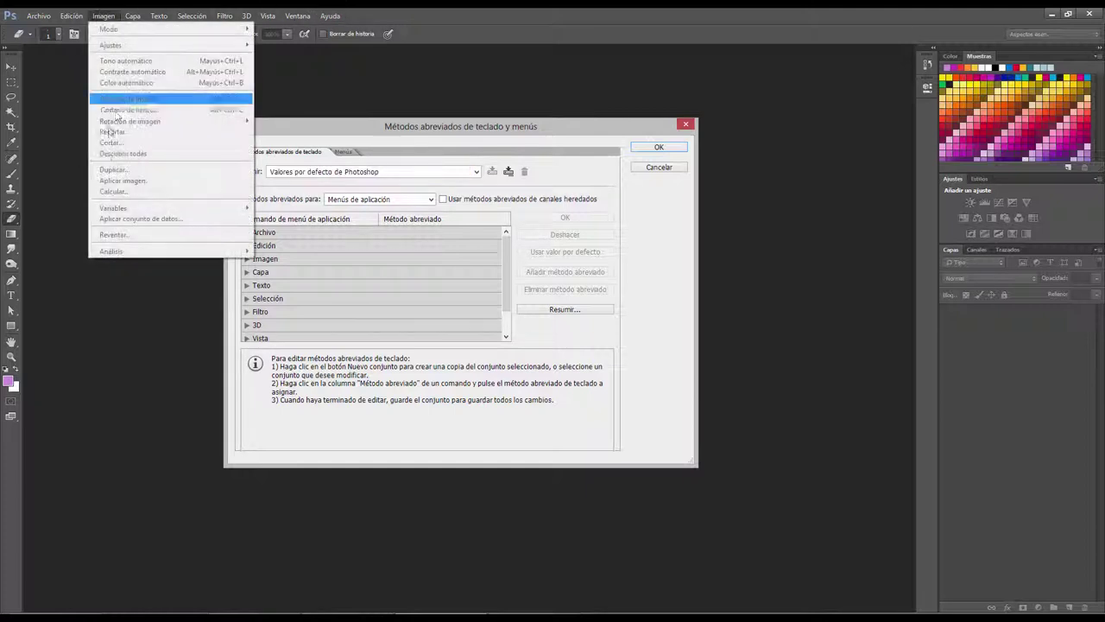
left_click(430, 199)
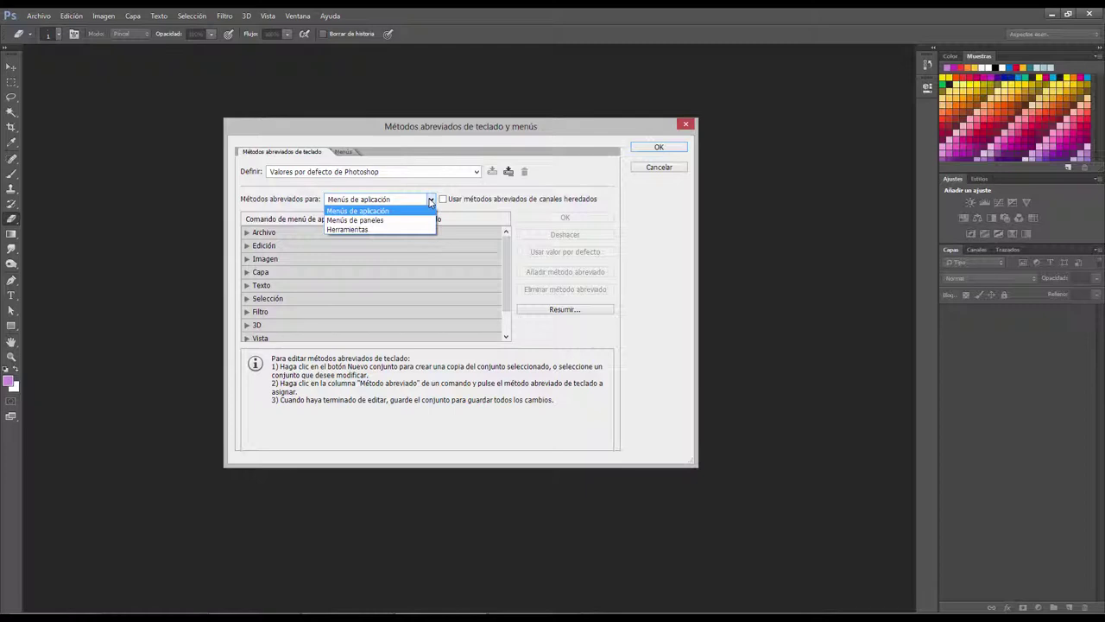
- Browse the panel-menu and tool shortcut categories, then close the dialog with Cancelar, discarding changes
left_click(376, 220)
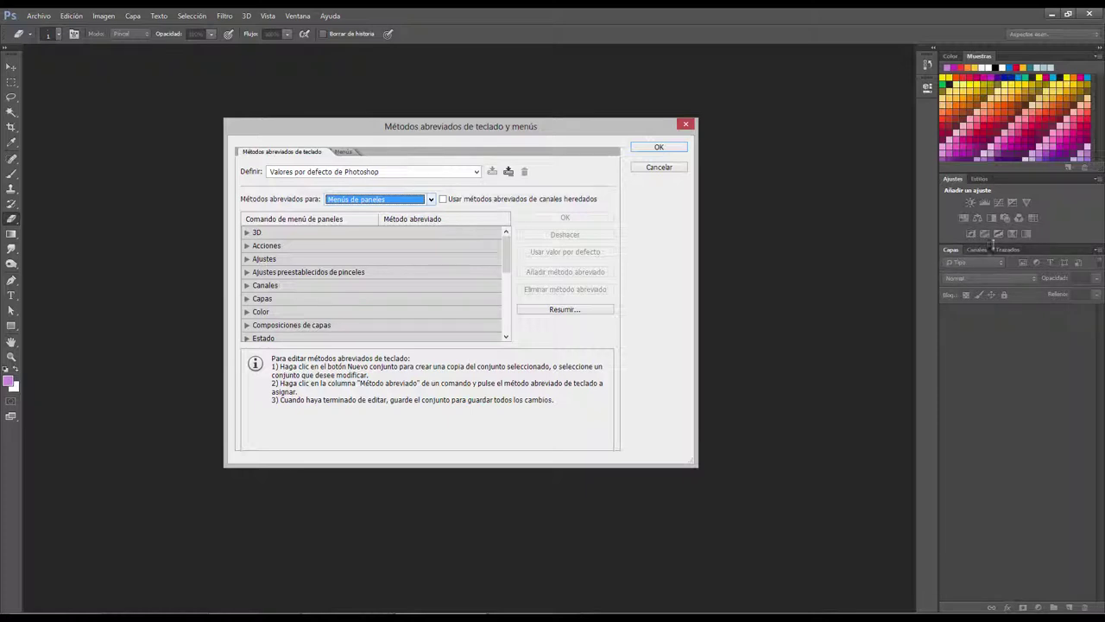
left_click(1098, 251)
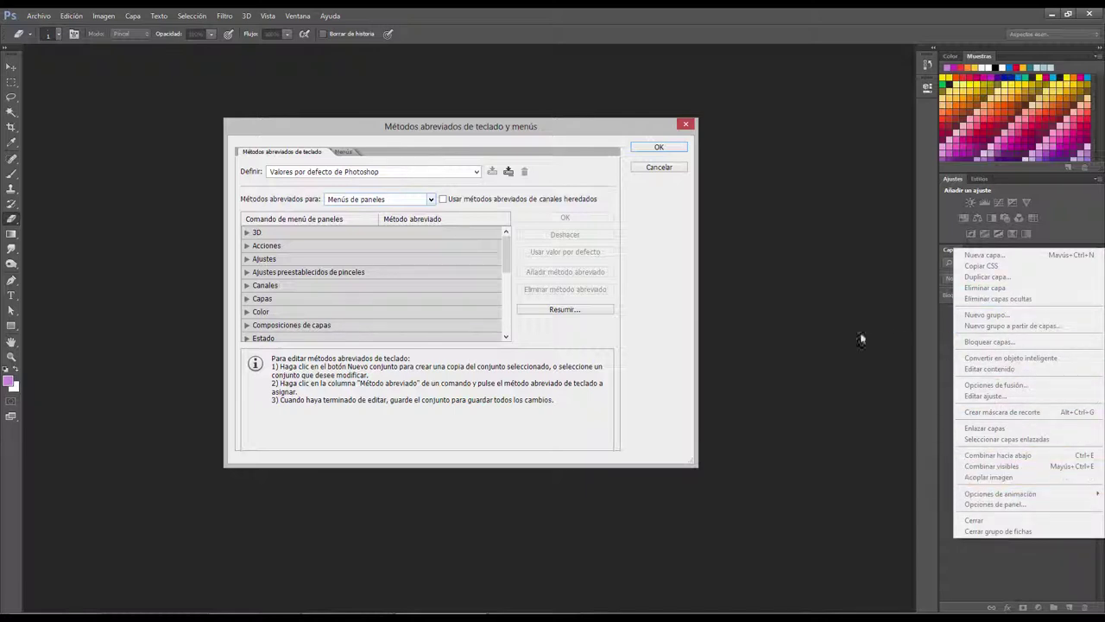
left_click(431, 199)
left_click(431, 200)
left_click(400, 229)
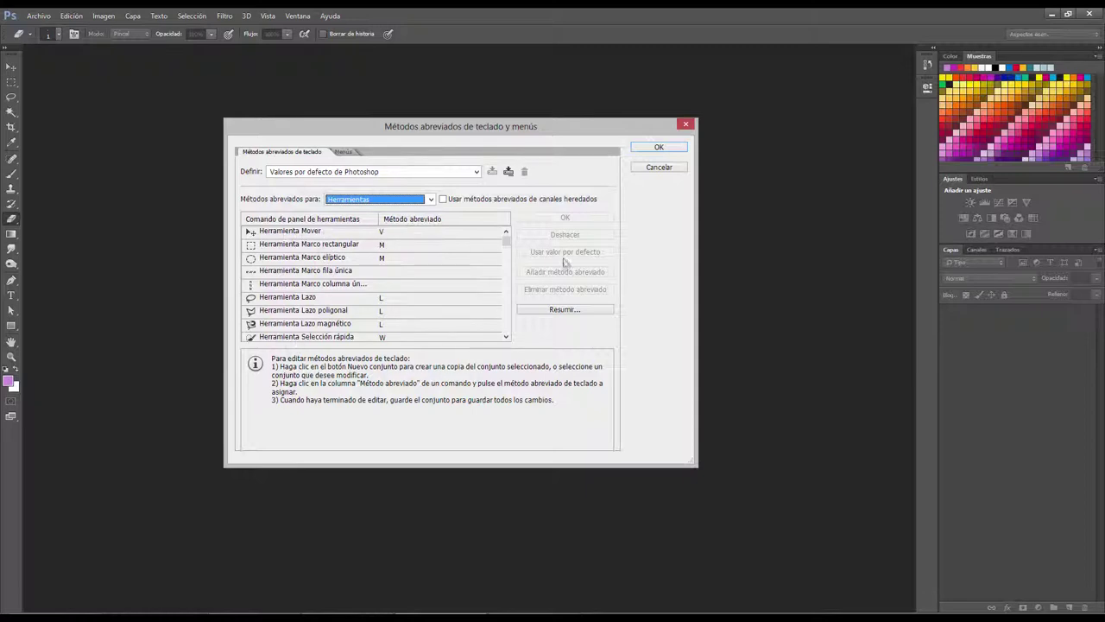
left_click(654, 172)
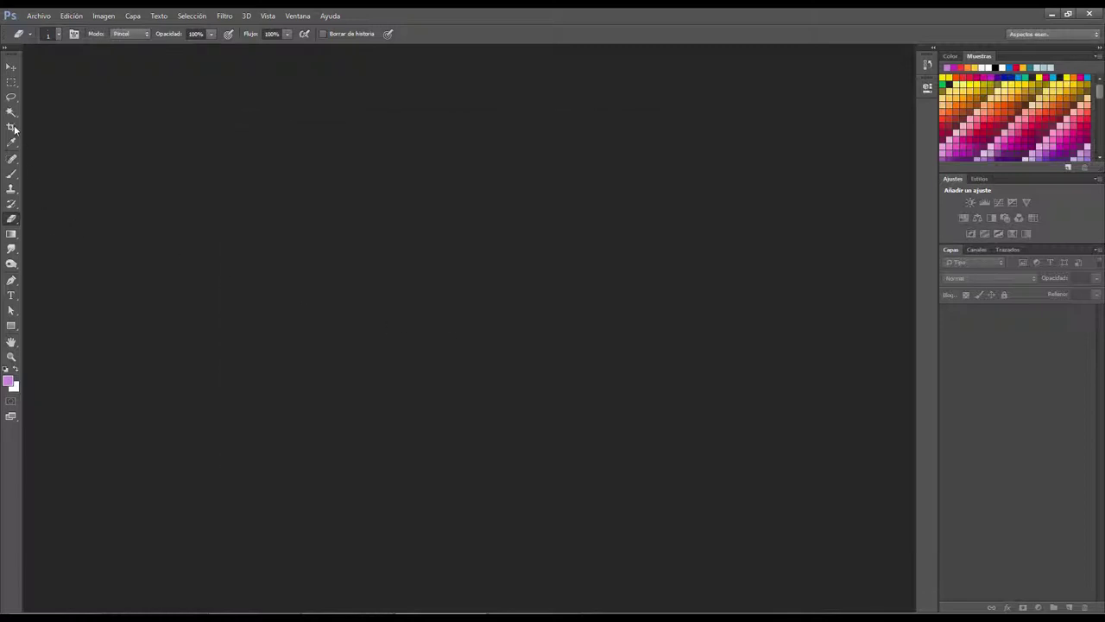
- Cycle through the Magic Wand and Lasso to the Eyedropper tool, then open the Edición menu
left_click(10, 113)
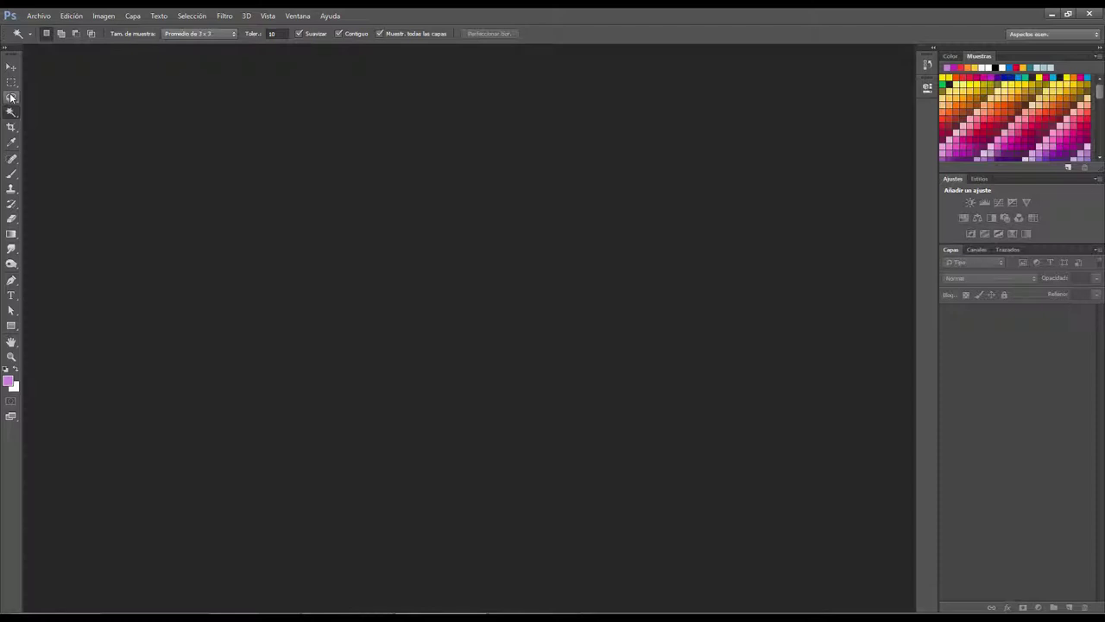
left_click(11, 98)
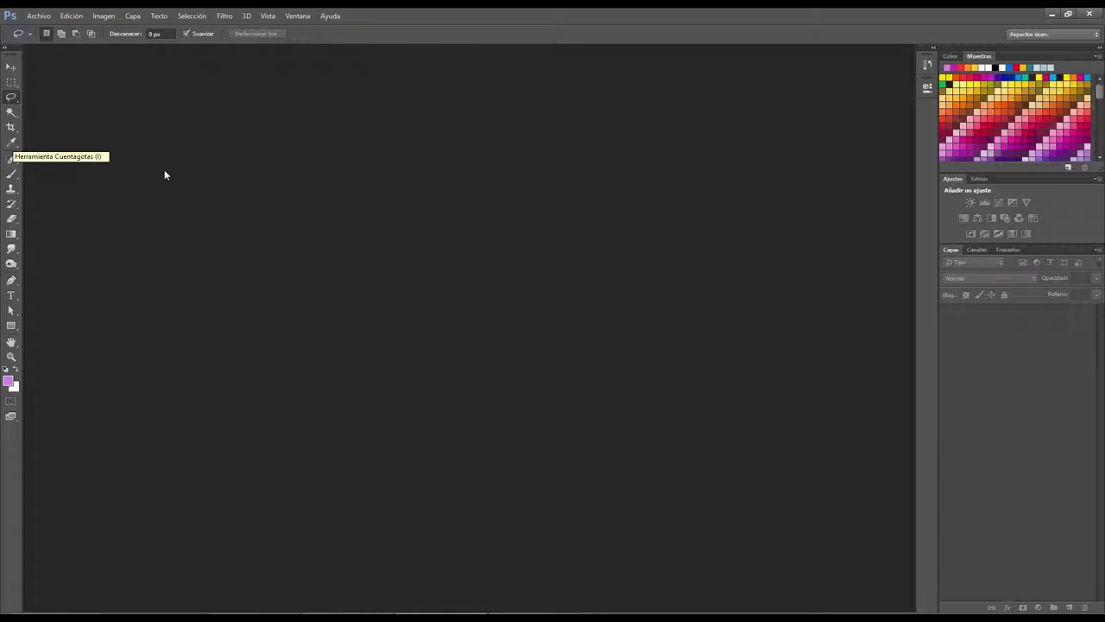
left_click(12, 143)
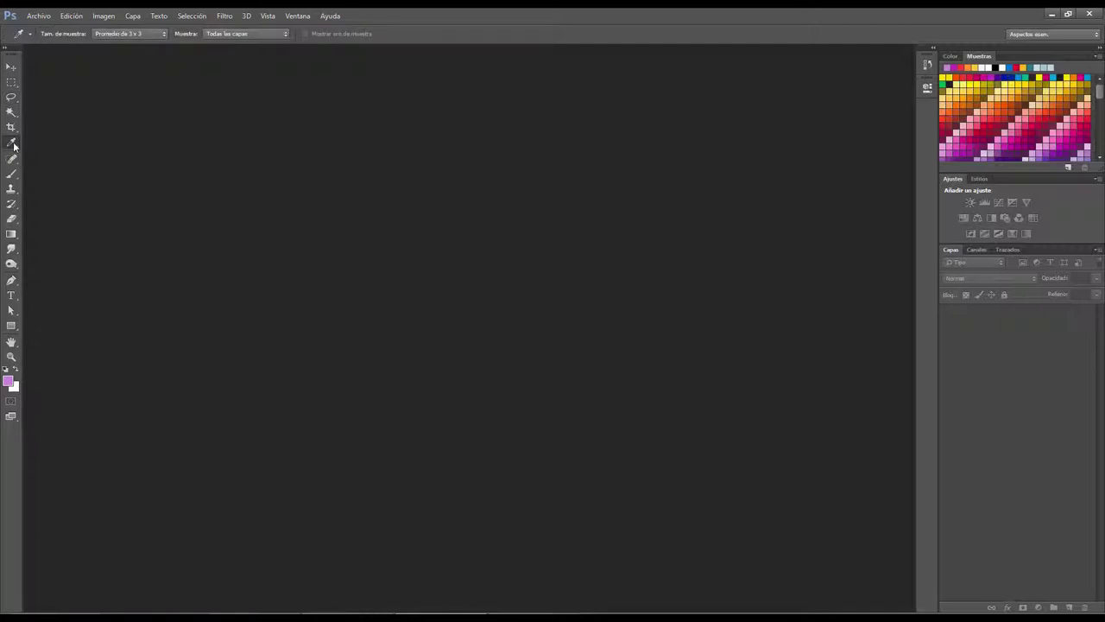
left_click(73, 16)
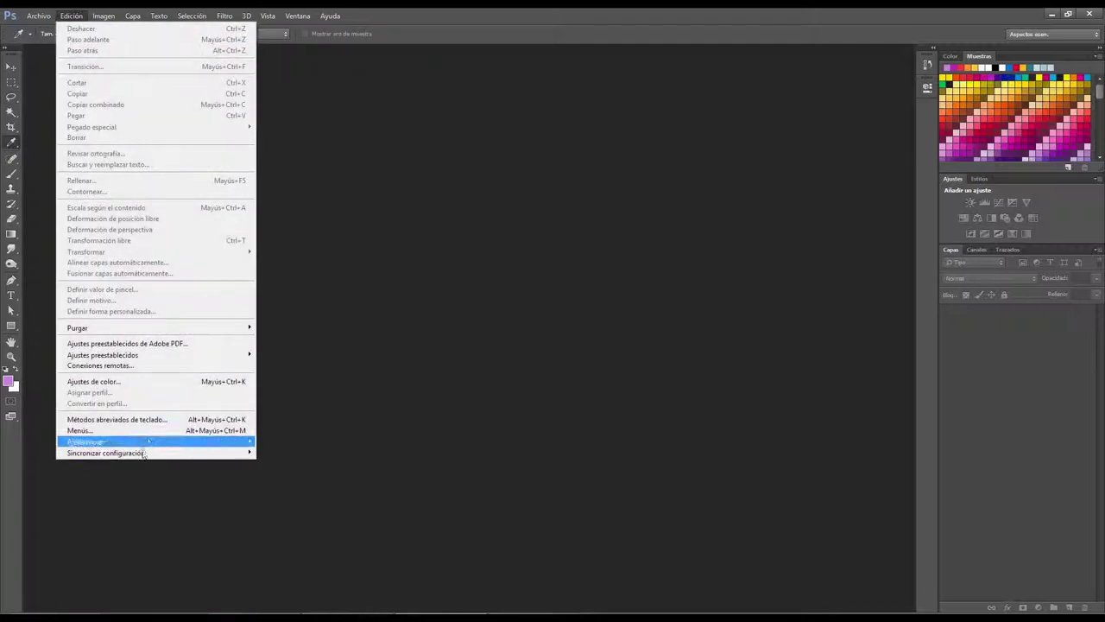
- Open keyboard shortcut settings, expand Edición, and select Revisar ortografía's shortcut field
left_click(147, 420)
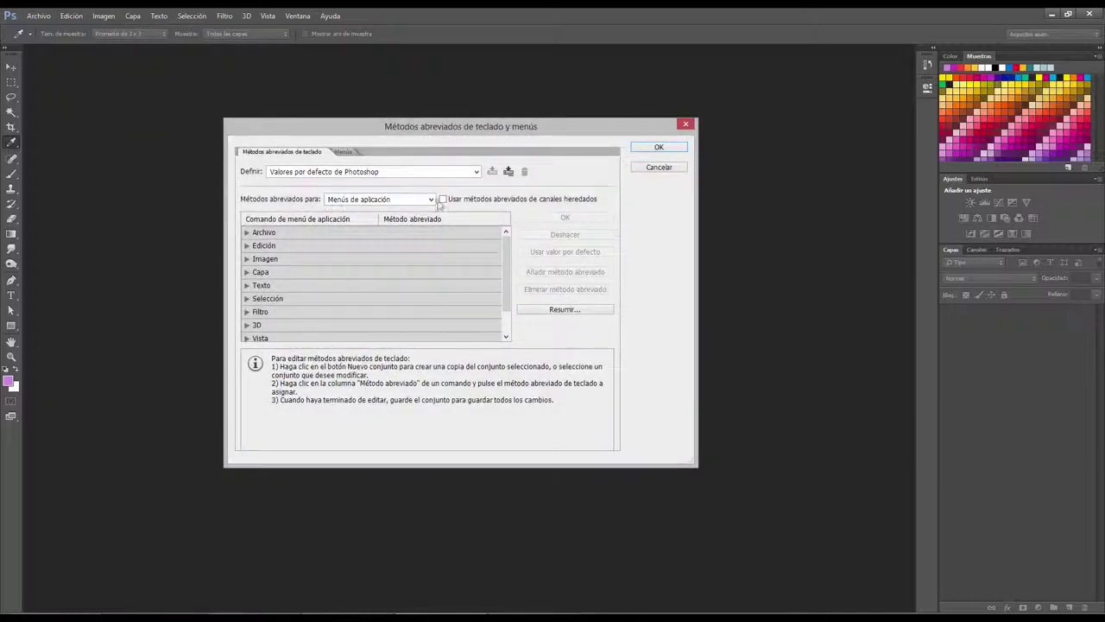
left_click(71, 16)
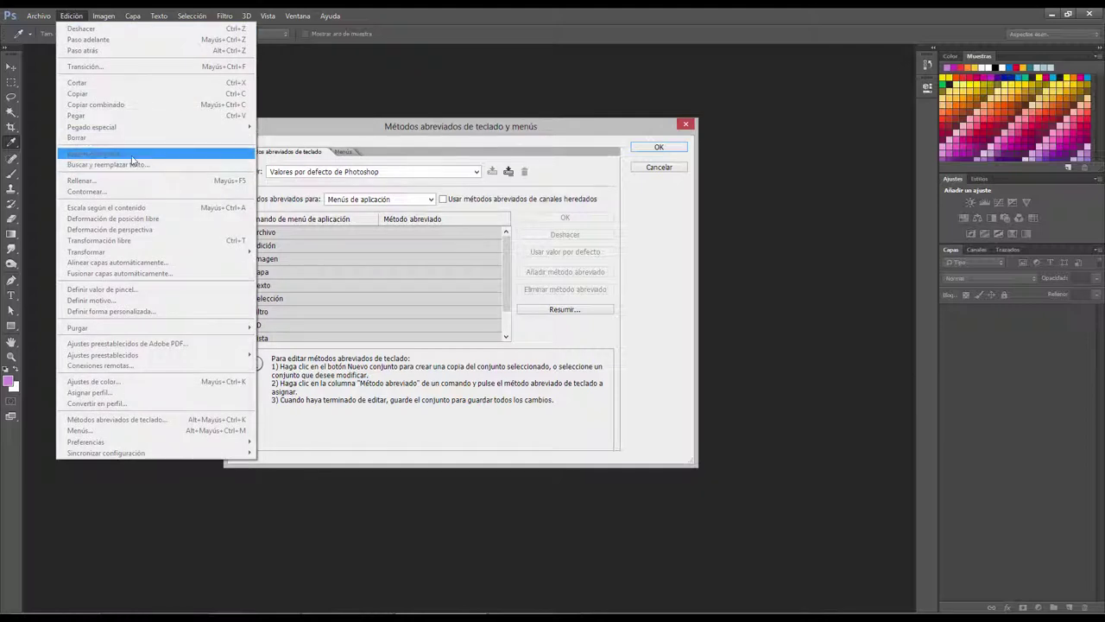
key("Escape")
key("Escape")
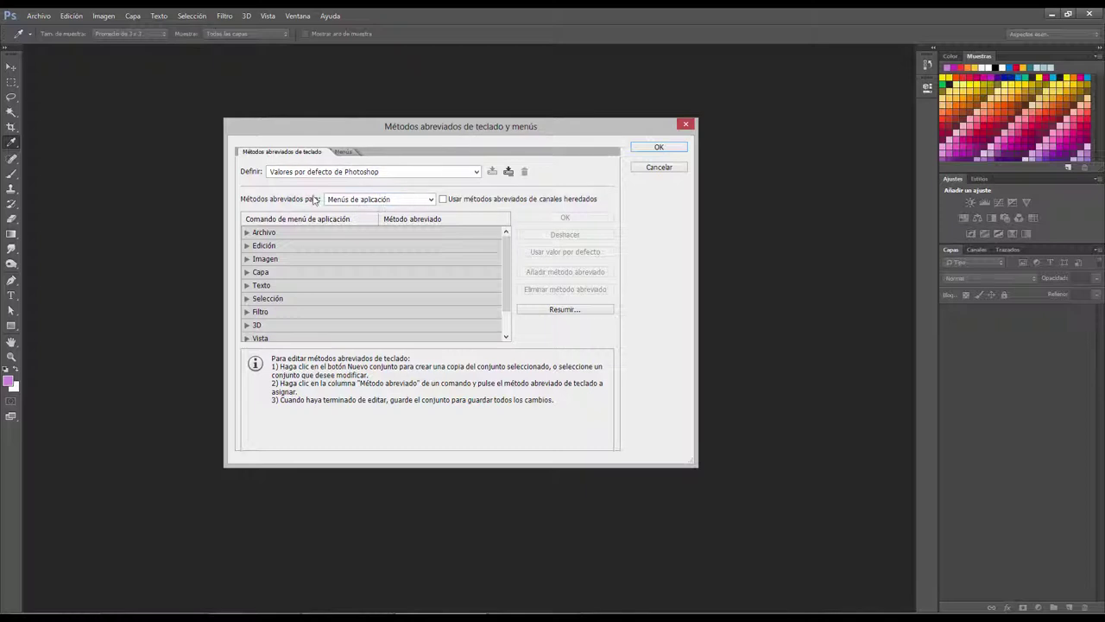
left_click(248, 248)
left_click(247, 246)
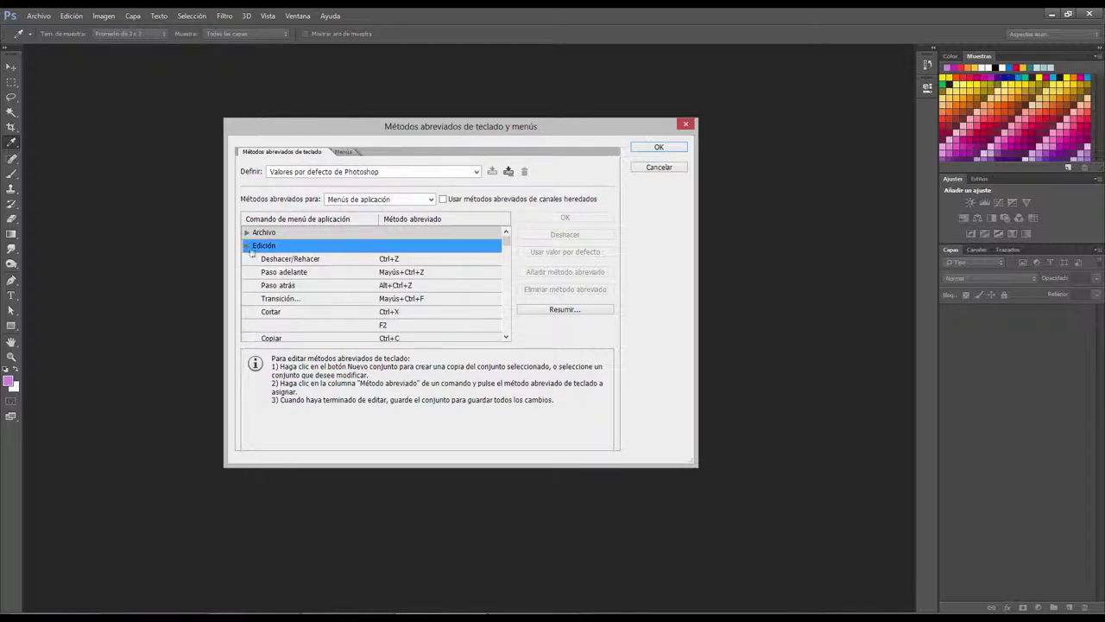
left_click(508, 324)
left_click(507, 324)
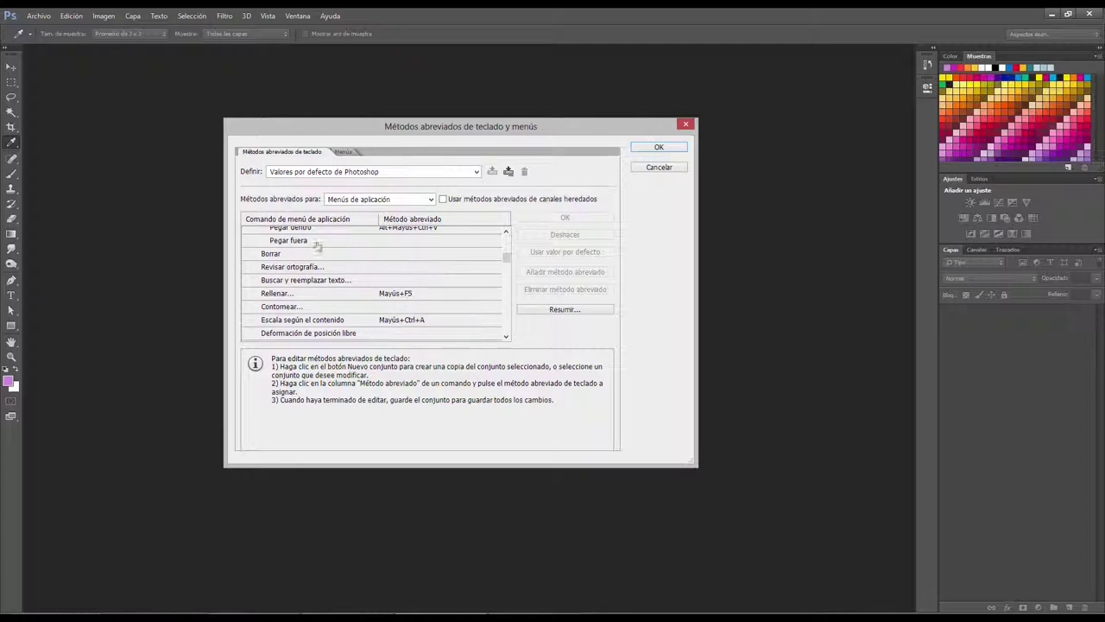
left_click(406, 269)
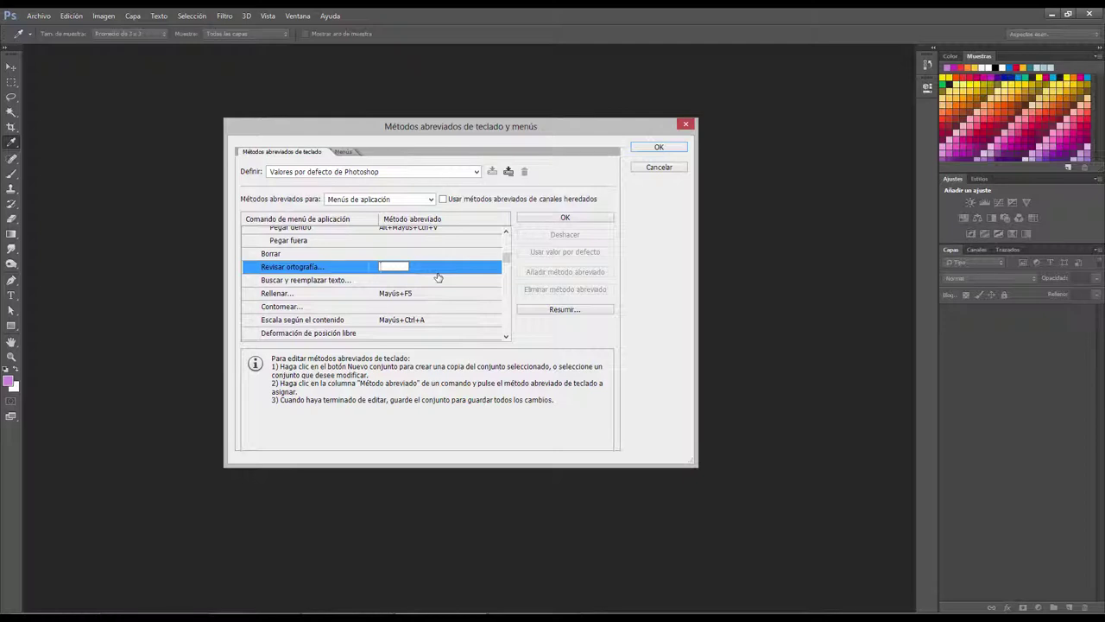
- Assign Alt+F7 to Revisar ortografía after F7 conflicts, and accept it
key("F7")
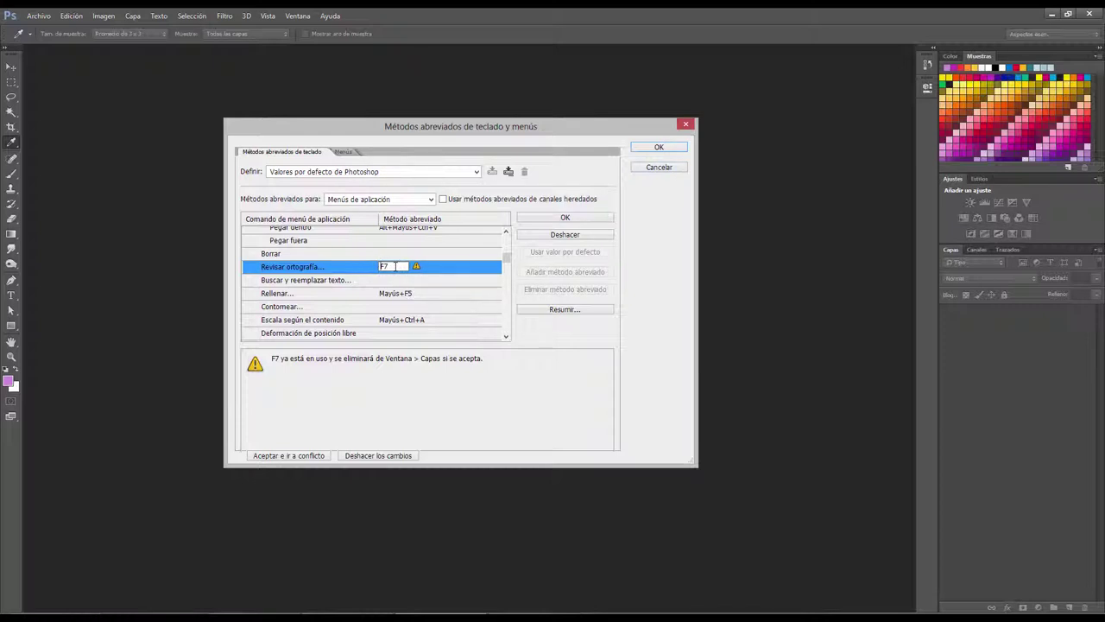
key("alt")
key("alt+F7")
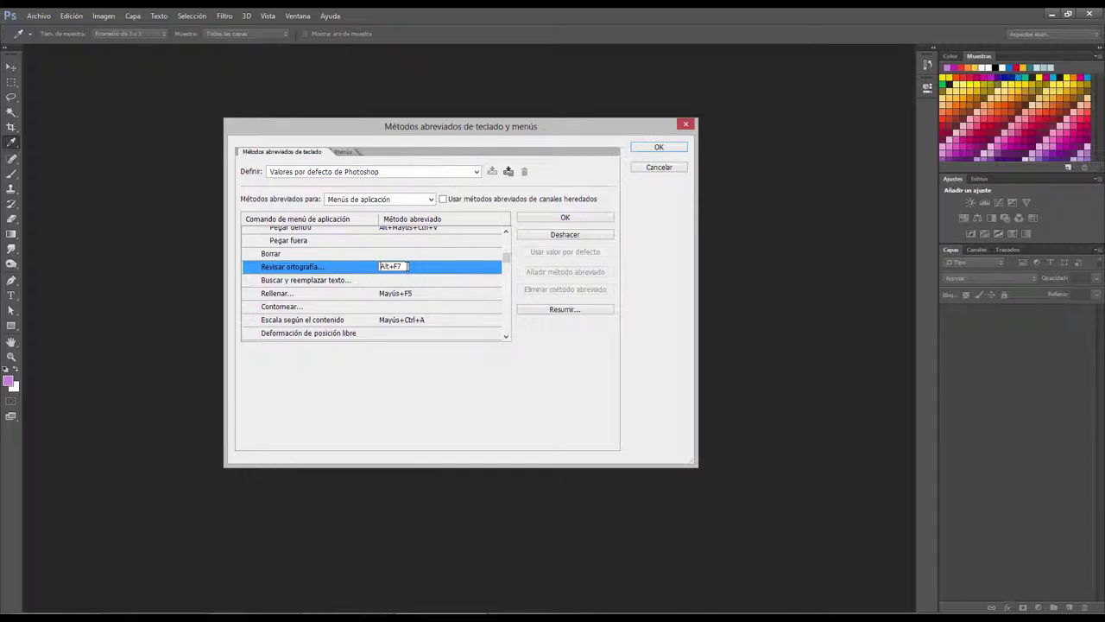
left_click(535, 221)
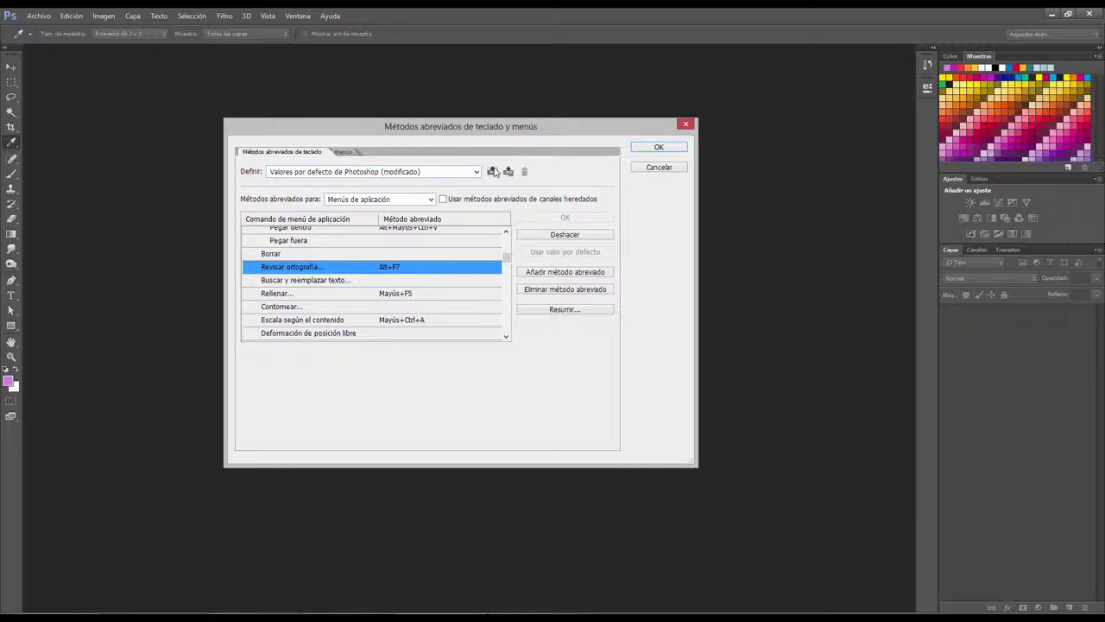
- Save the modified shortcuts as the set 'Menu atajo prueba' and apply it with OK
left_click(492, 173)
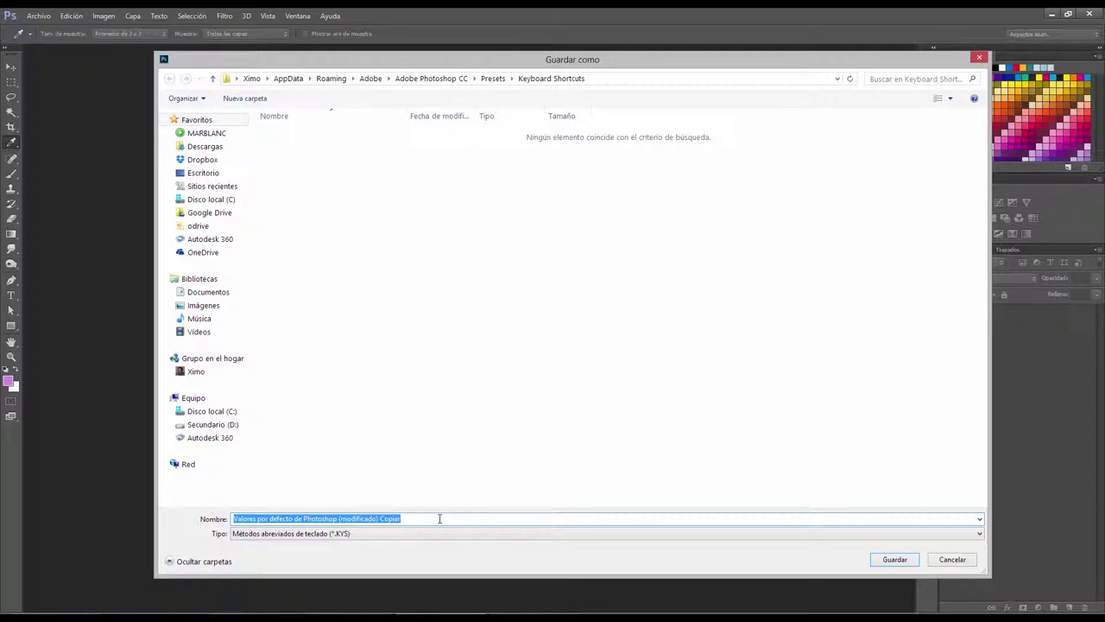
type("Menu atajo prueba")
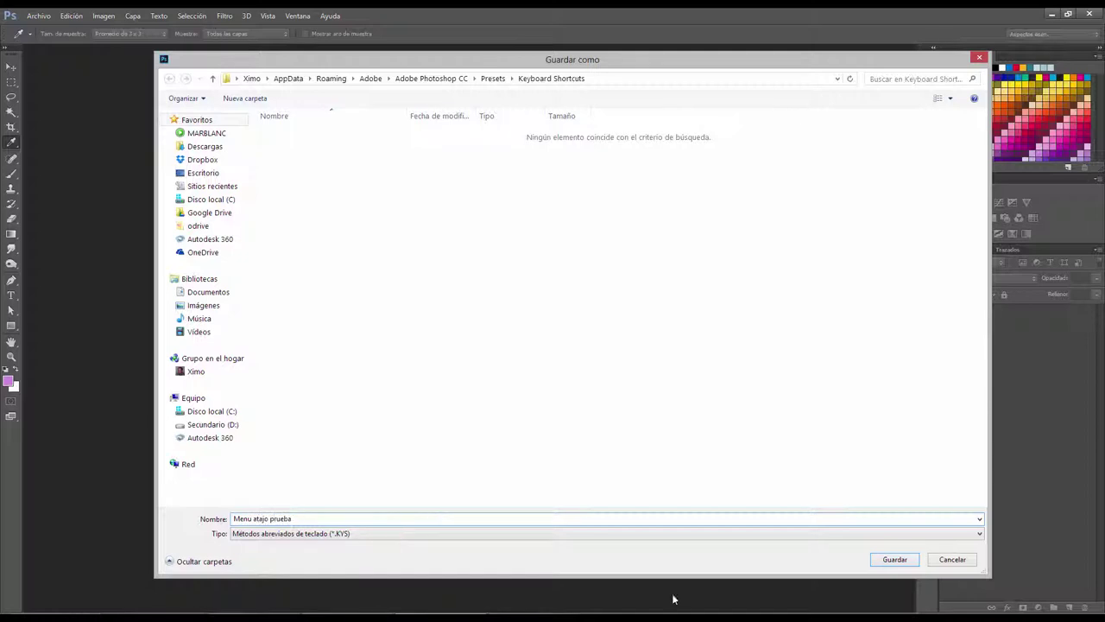
left_click(895, 559)
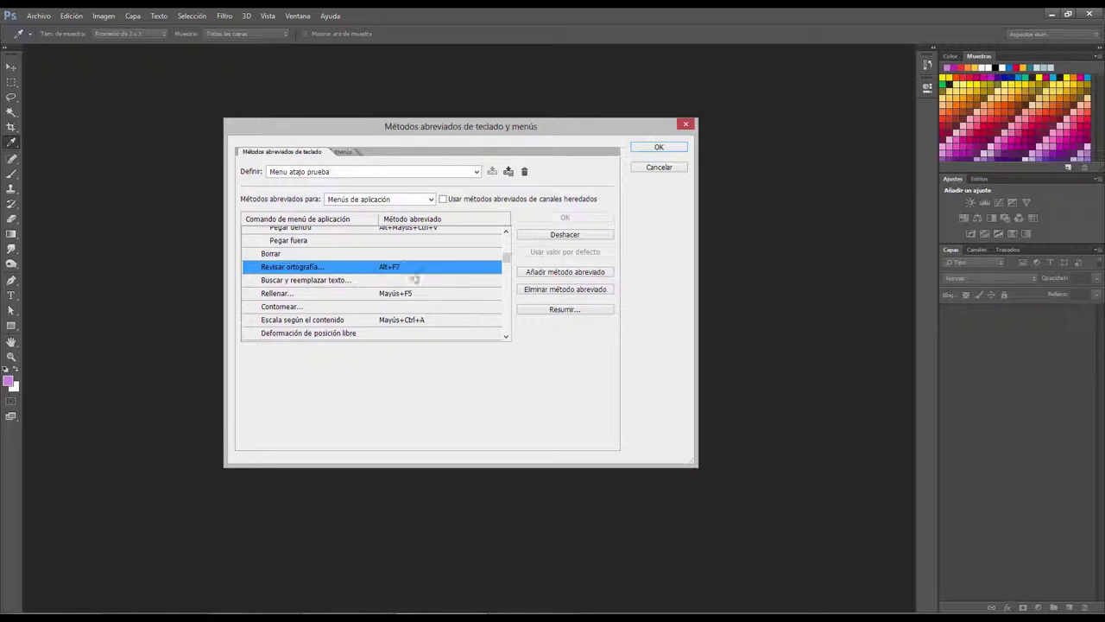
left_click(650, 151)
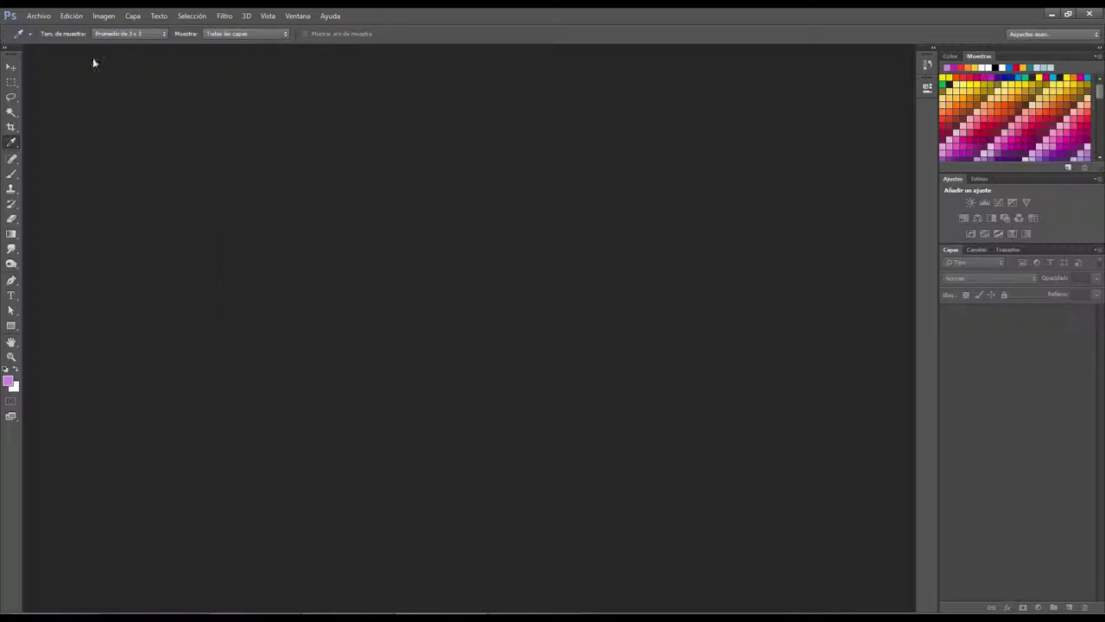
- Open the Edición menu in the menu bar
left_click(71, 15)
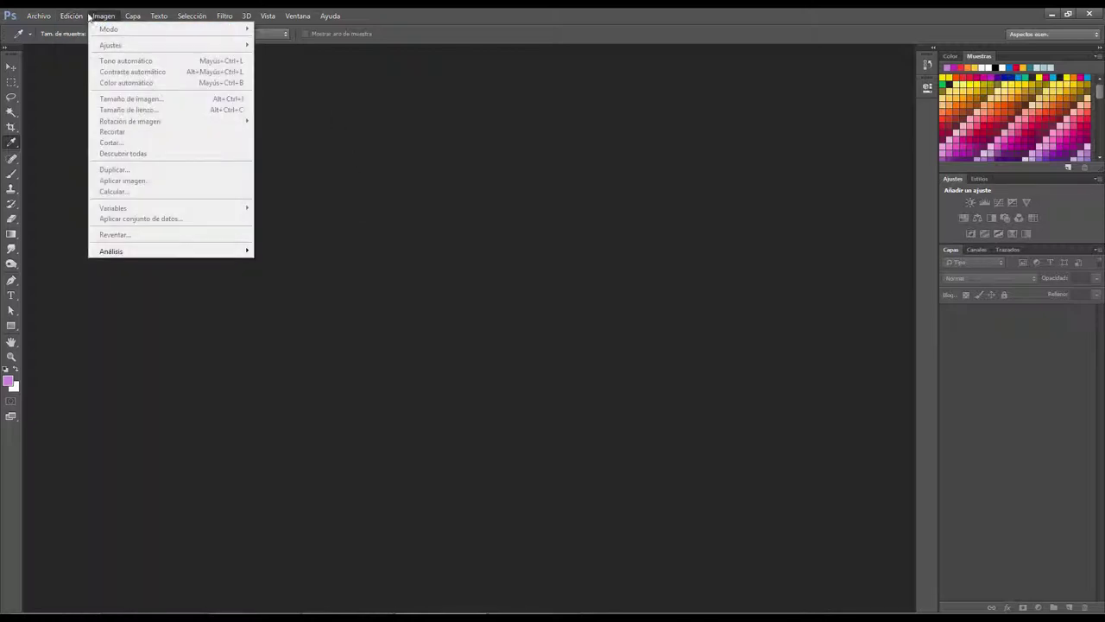
- Reopen shortcut settings, preview Valores por defecto de Photoshop, return to Menu atajo prueba, and request its deletion
left_click(142, 419)
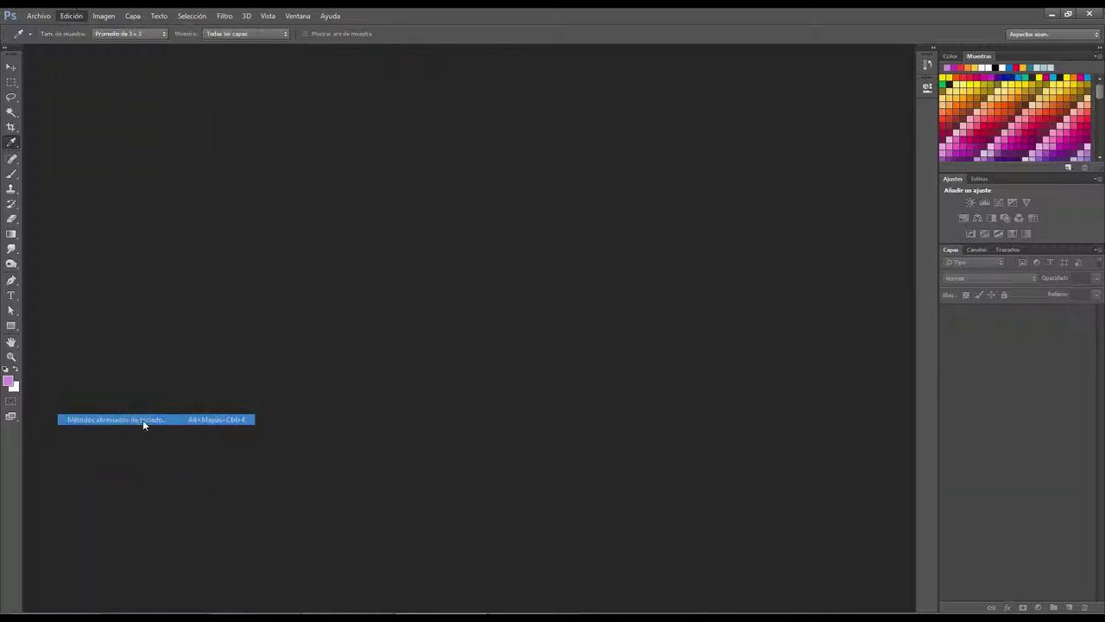
left_click_drag(490, 131, 474, 117)
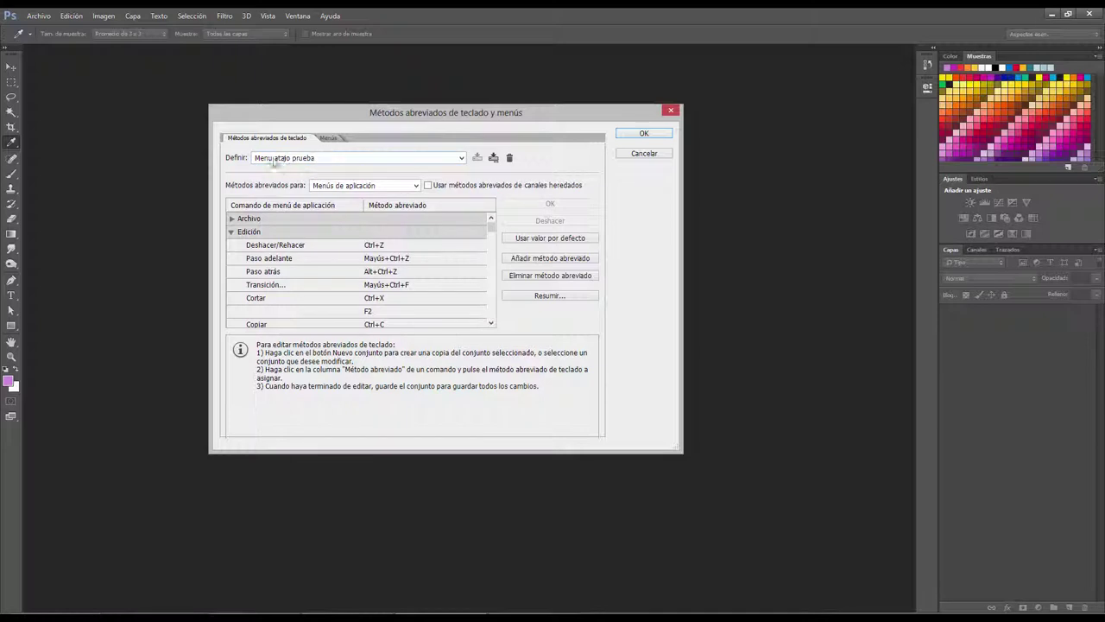
left_click(429, 160)
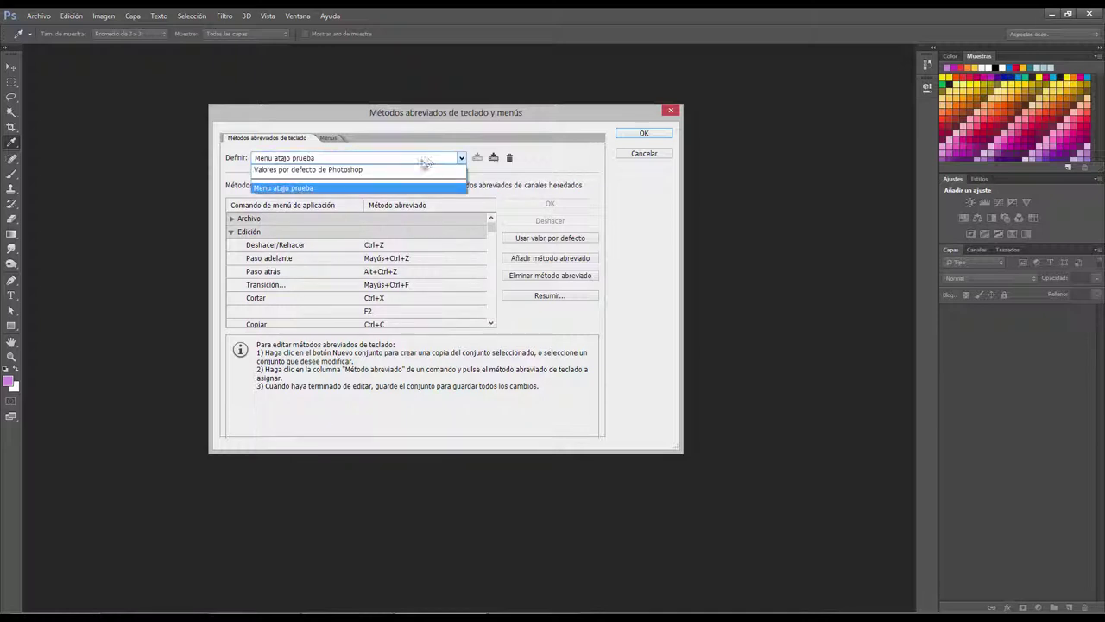
left_click(315, 170)
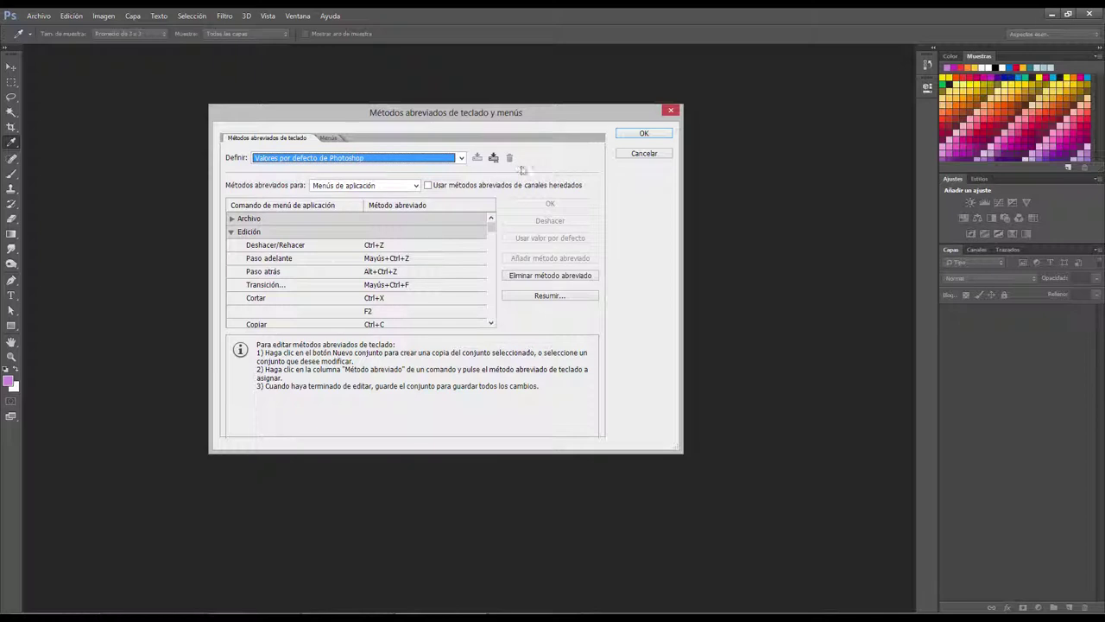
left_click(462, 158)
left_click(398, 178)
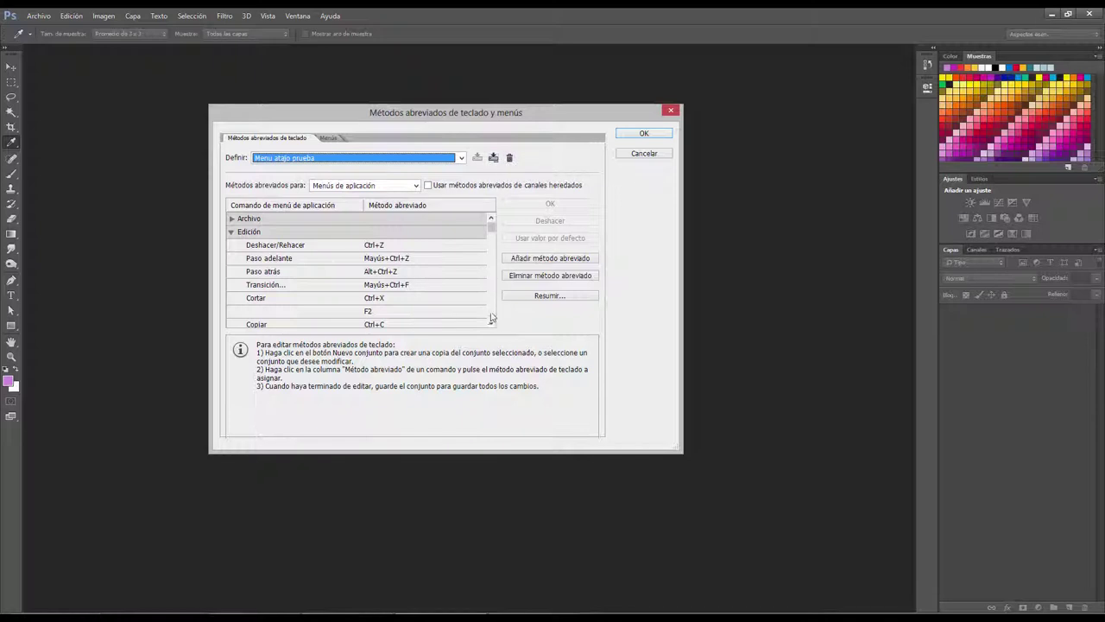
left_click(510, 159)
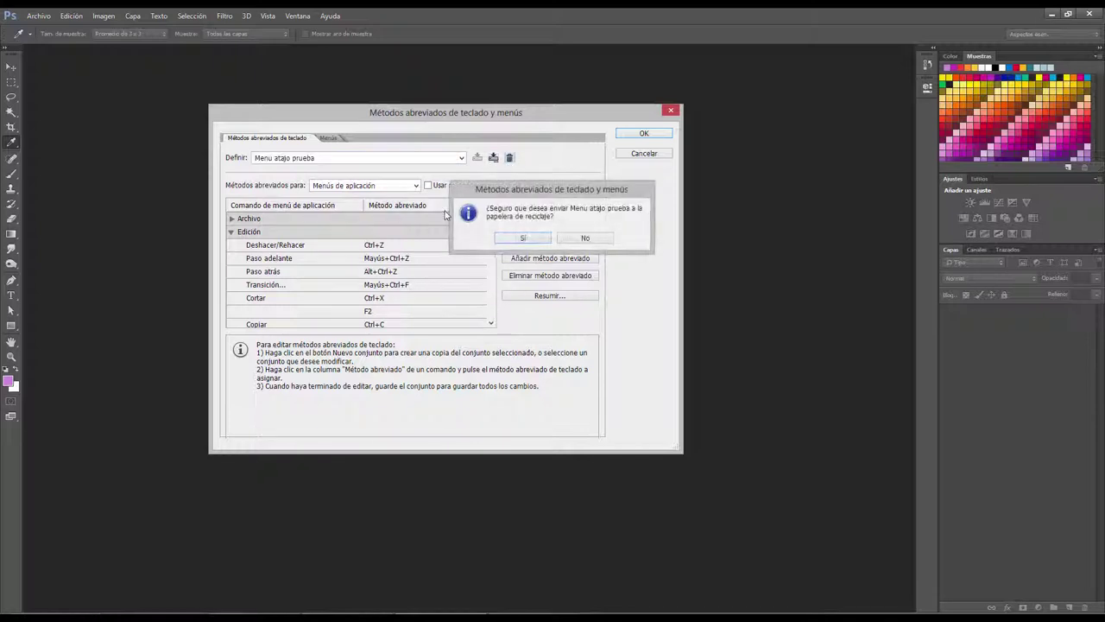
- Confirm deleting Menu atajo prueba, choose Valores por defecto de Photoshop, and close with OK
left_click(520, 239)
left_click(522, 239)
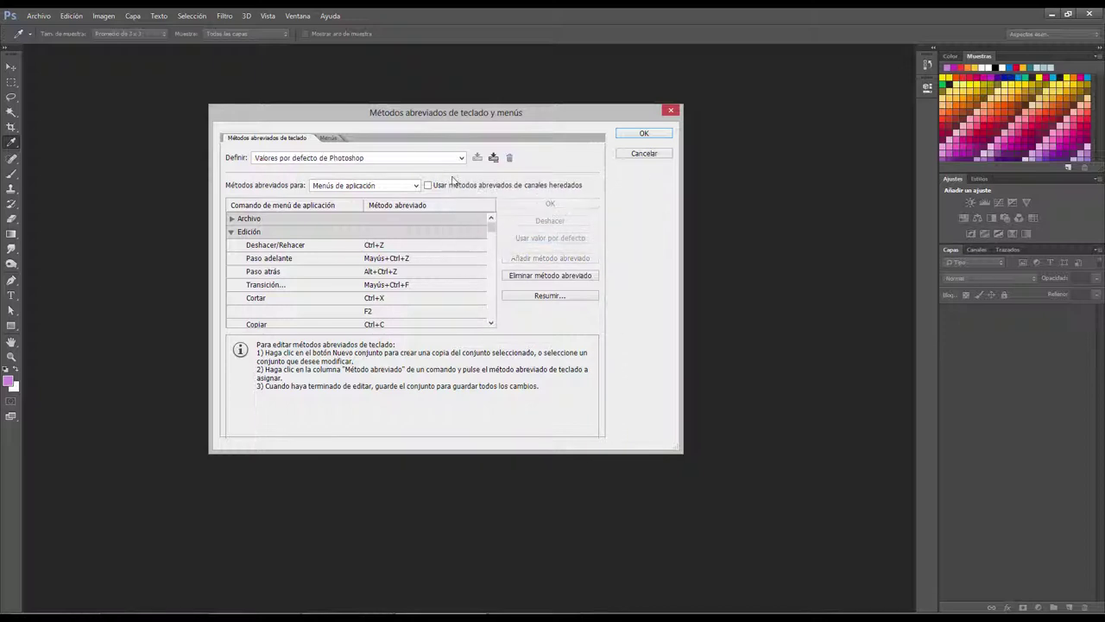
left_click(462, 158)
left_click(369, 169)
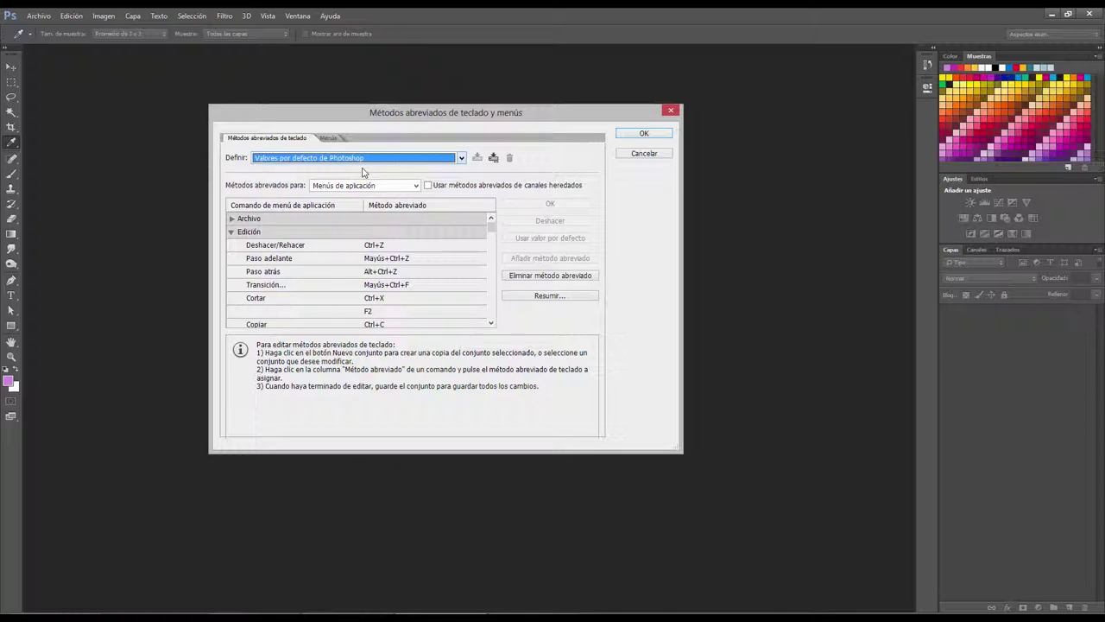
left_click(375, 158)
left_click(414, 170)
left_click(643, 134)
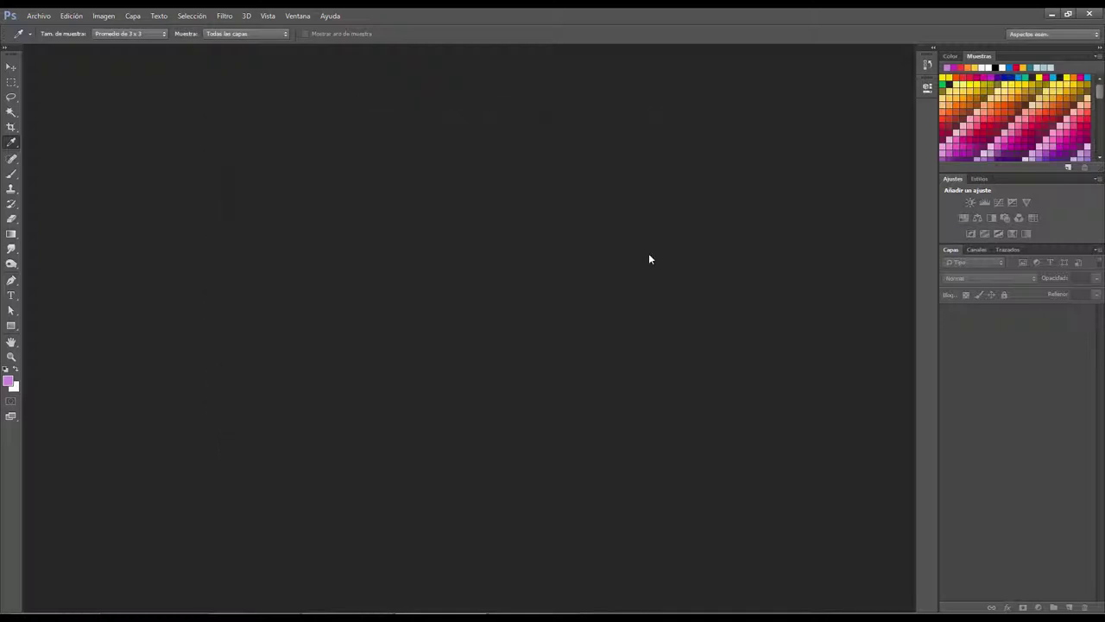